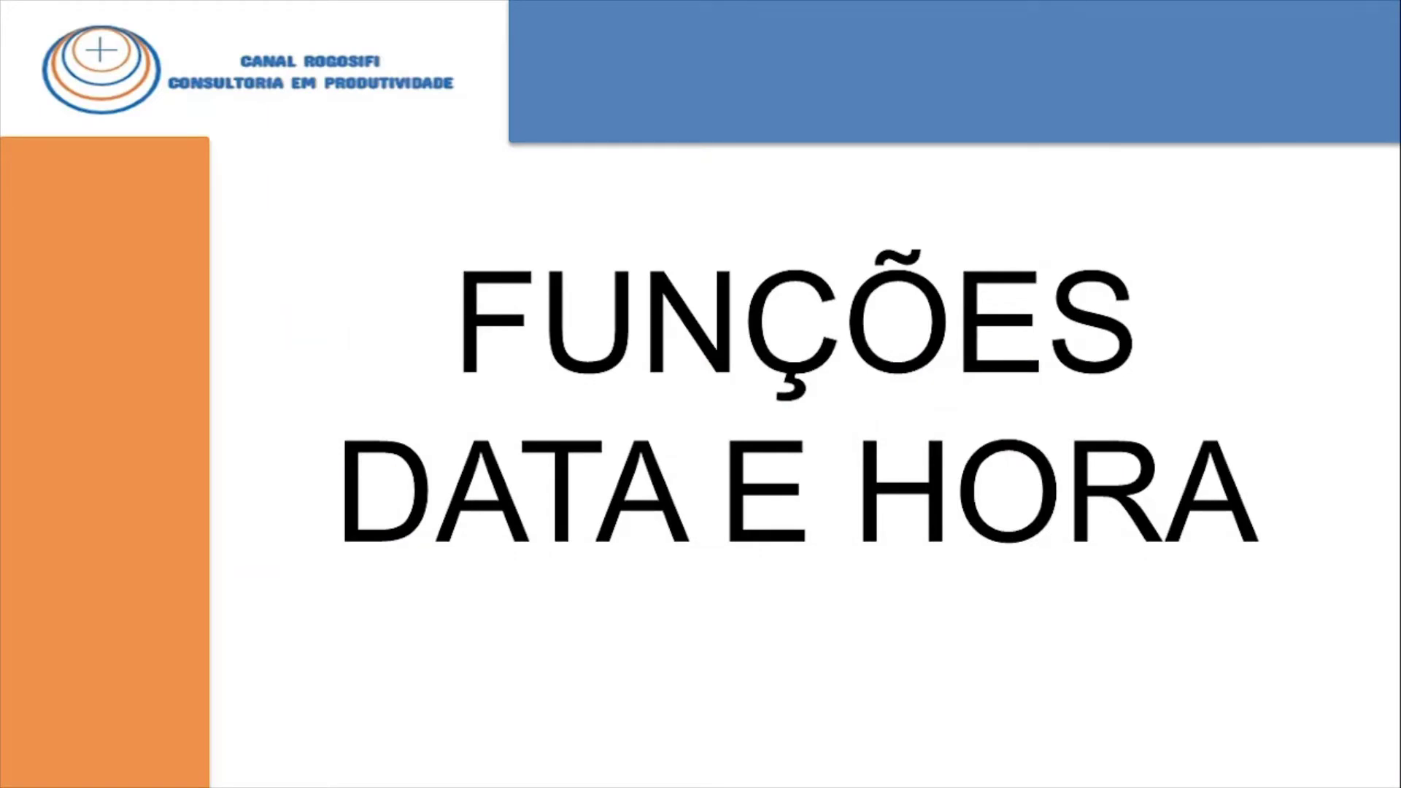
Advance from the title slide to the FUNÇÃO DIATRABALHO slide showing its syntax.
{"action": "key", "text": "Right"}
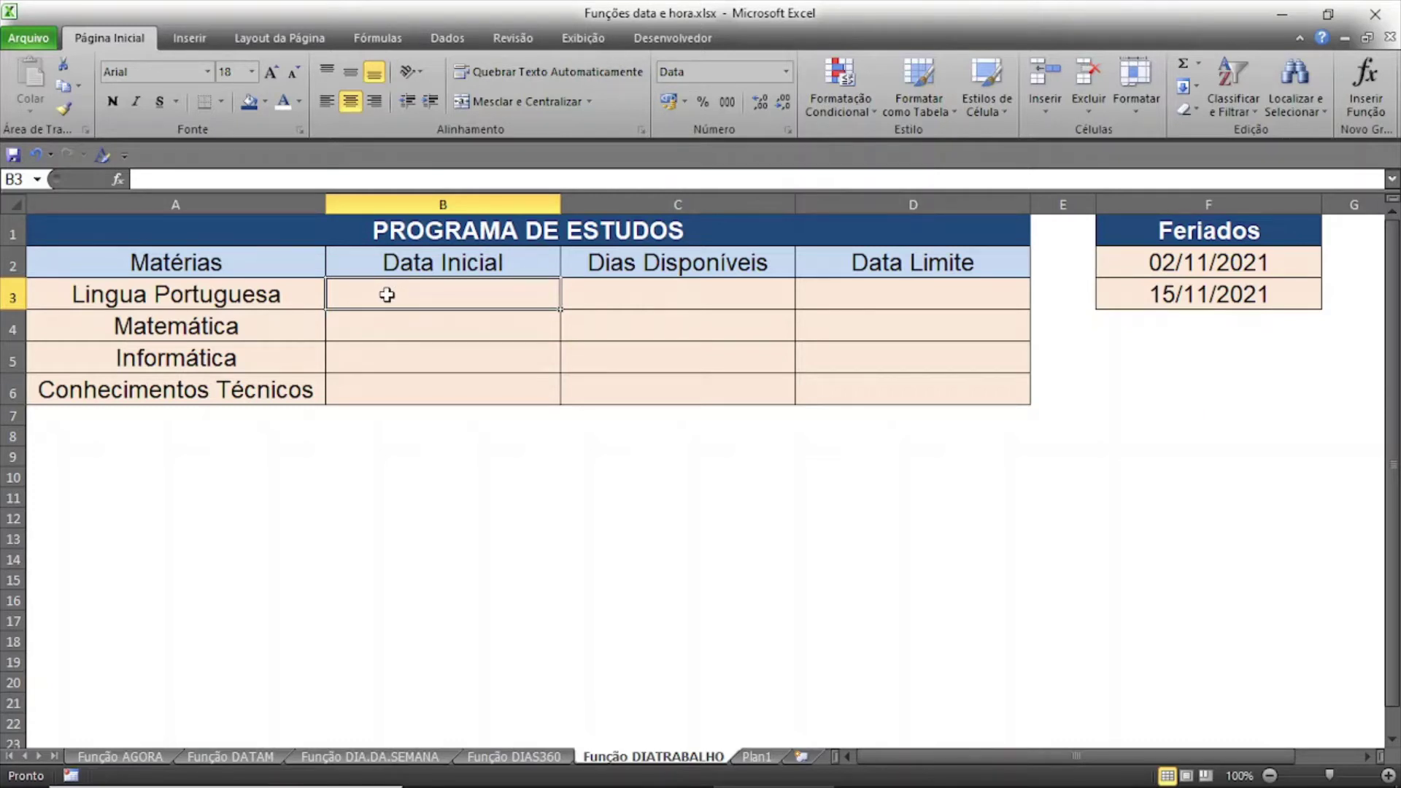
{"action": "left_click", "coordinate": [295, 295]}
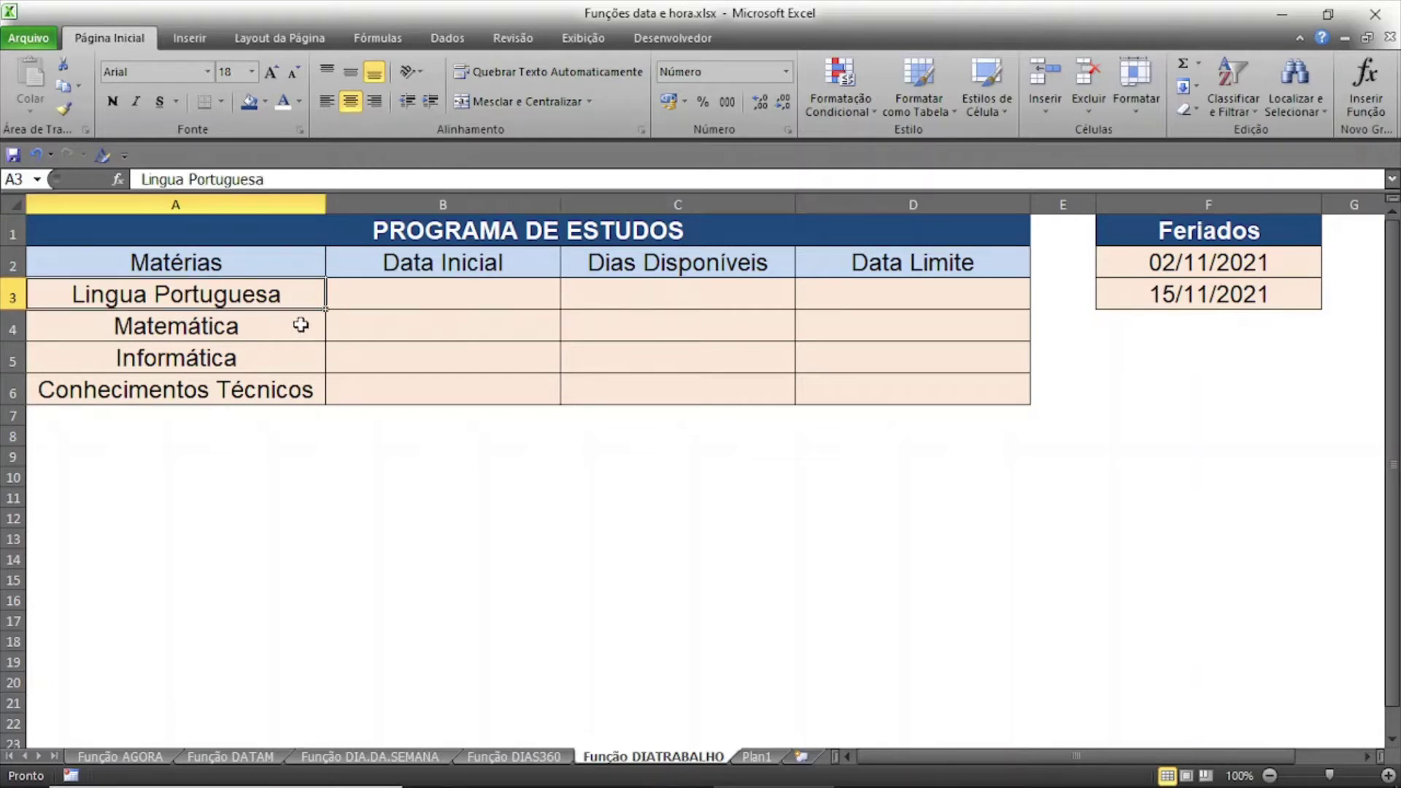
{"action": "left_click", "coordinate": [294, 326]}
{"action": "left_click", "coordinate": [279, 361]}
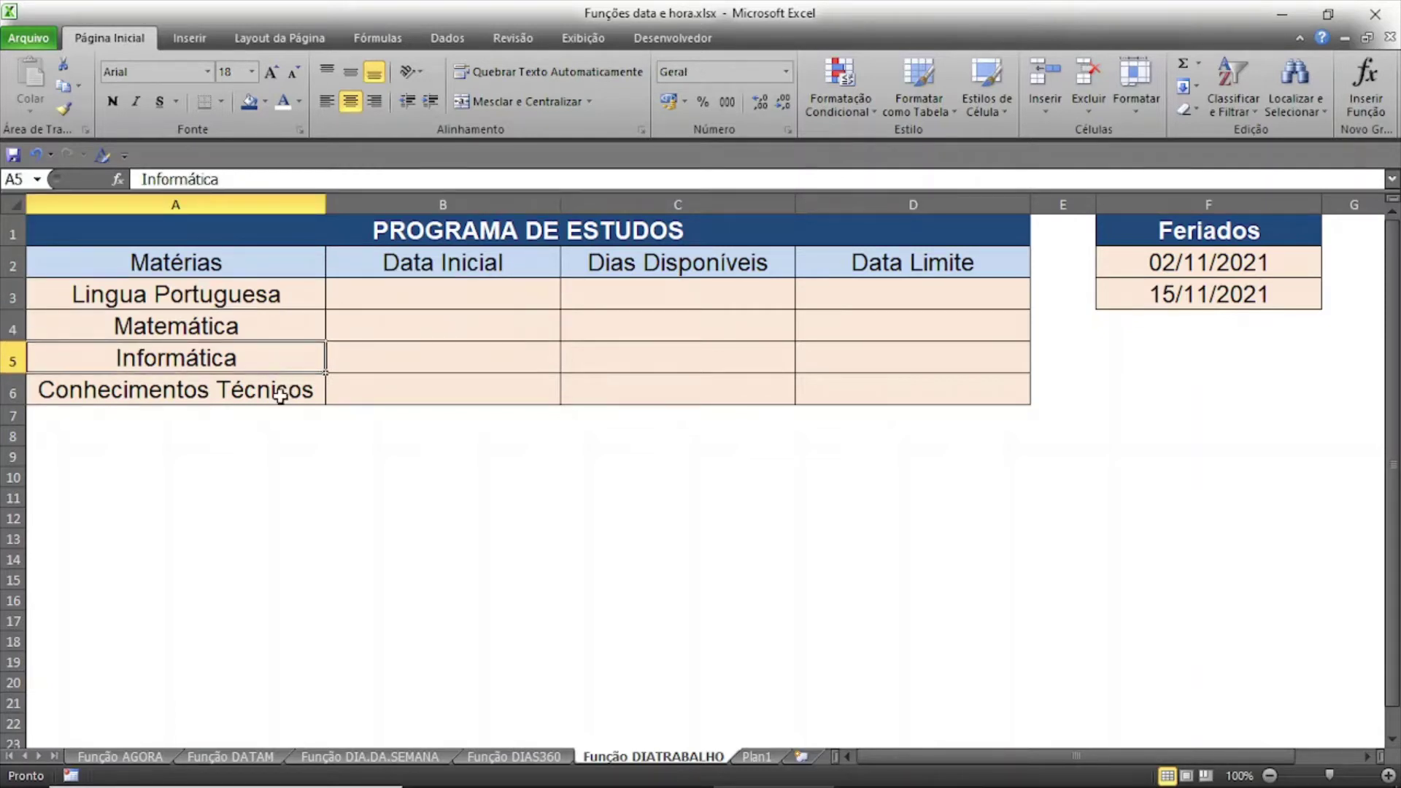
{"action": "left_click", "coordinate": [280, 394]}
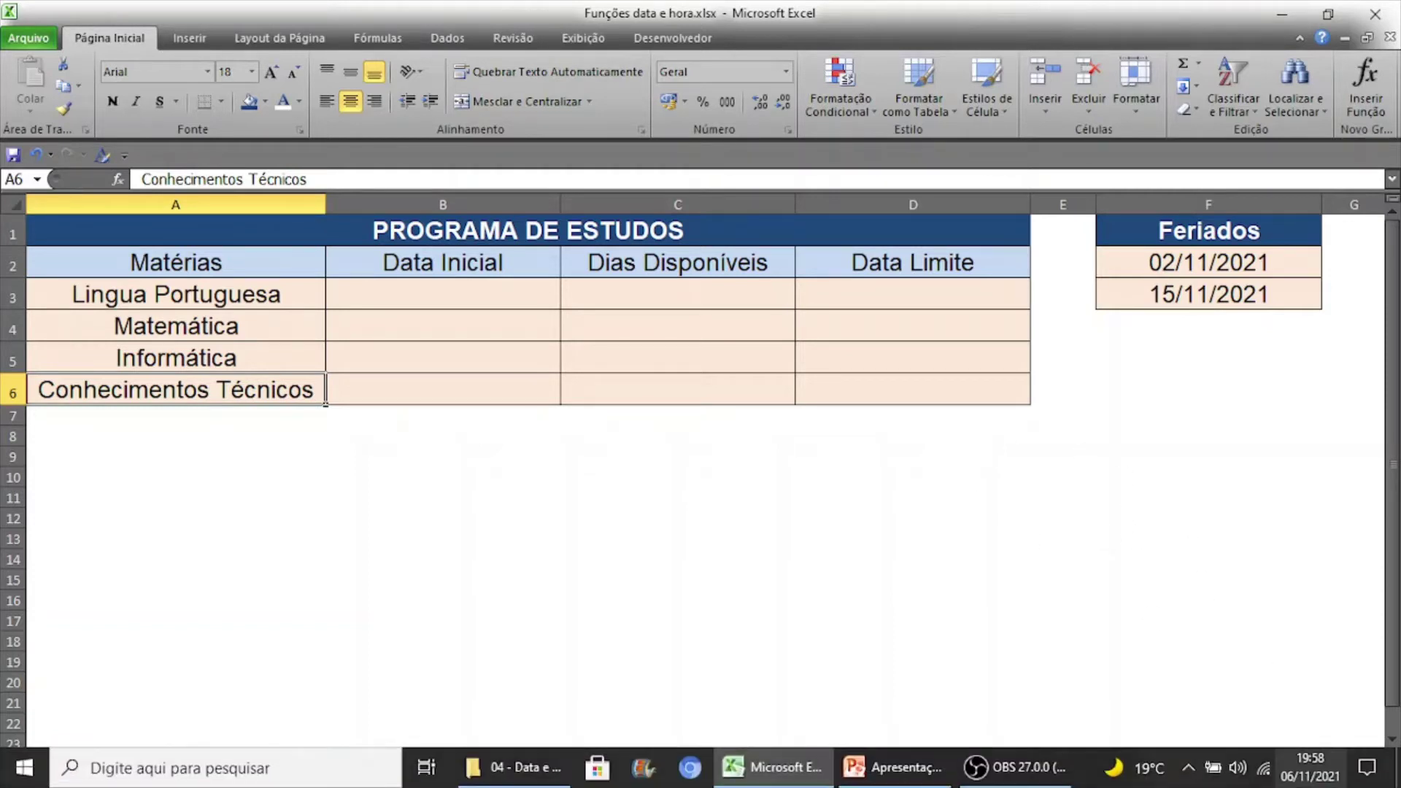
{"action": "left_click", "coordinate": [1302, 779]}
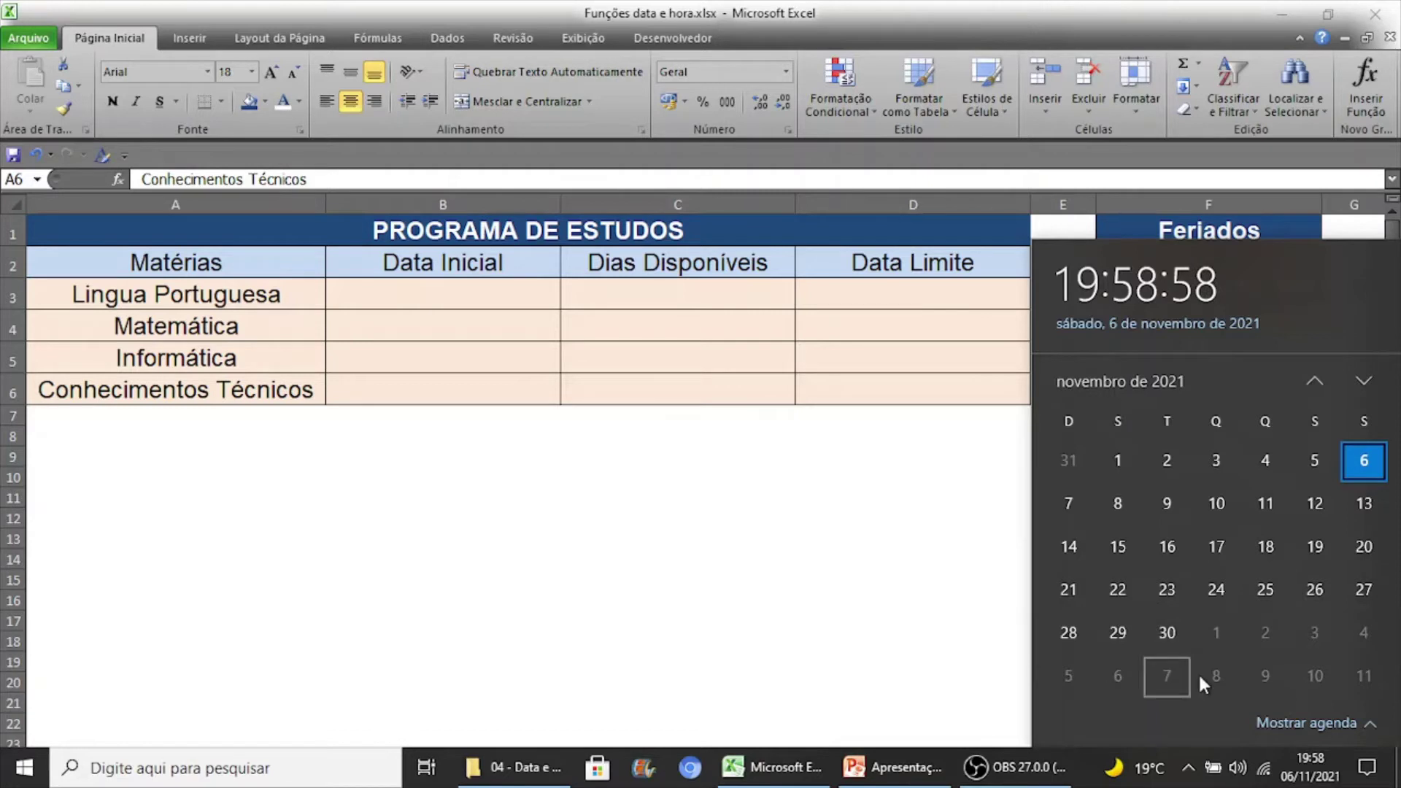
{"action": "left_click", "coordinate": [1304, 777]}
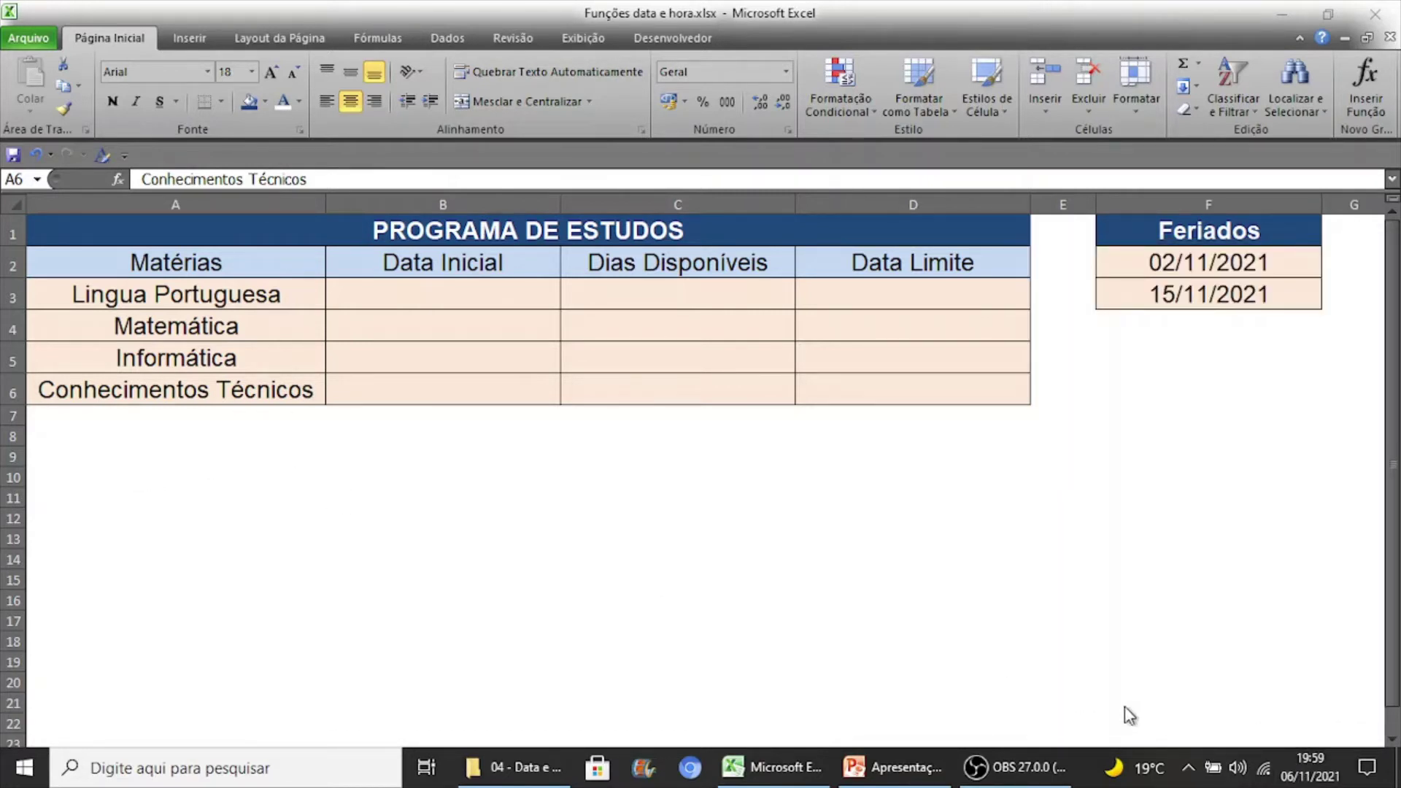
{"action": "left_click", "coordinate": [1325, 778]}
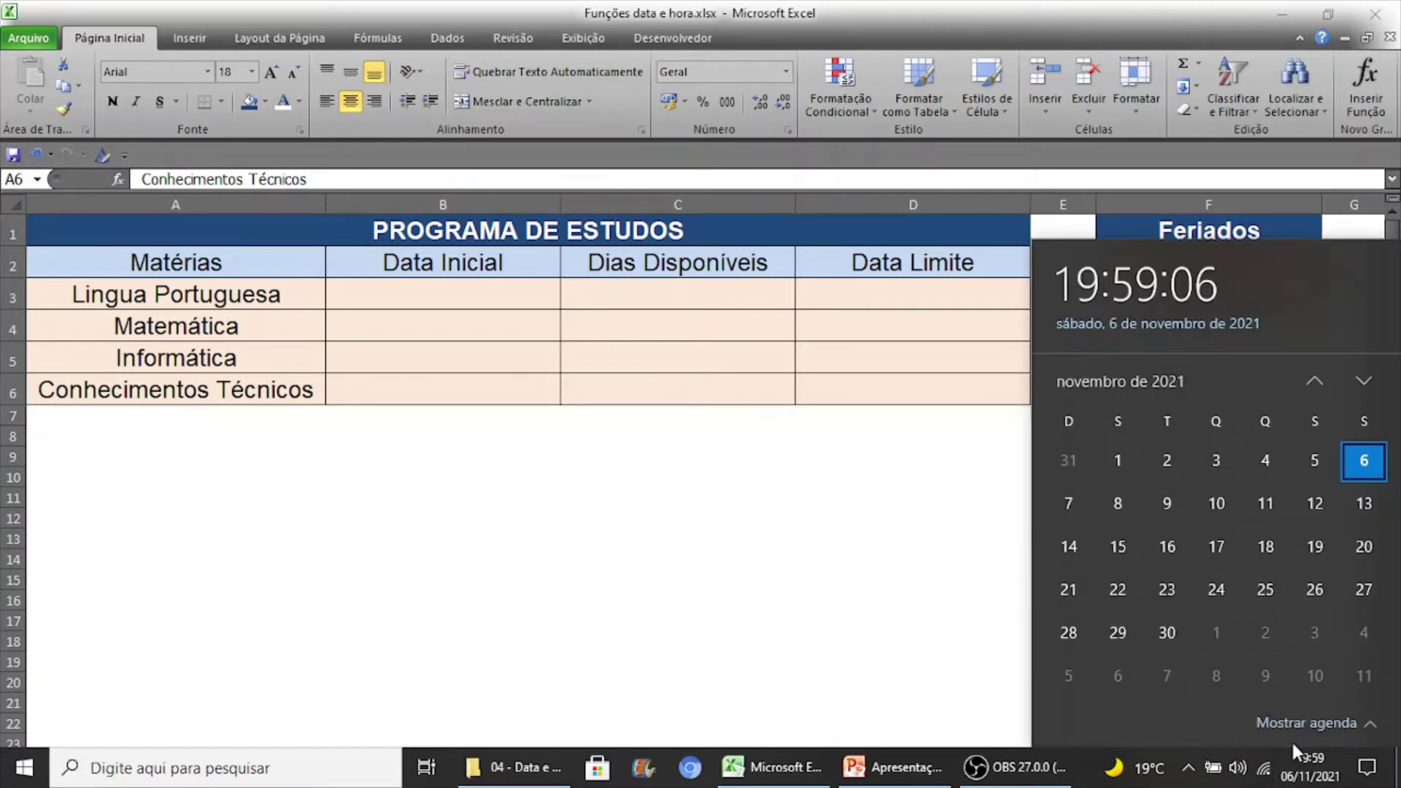
{"action": "left_click", "coordinate": [1310, 768]}
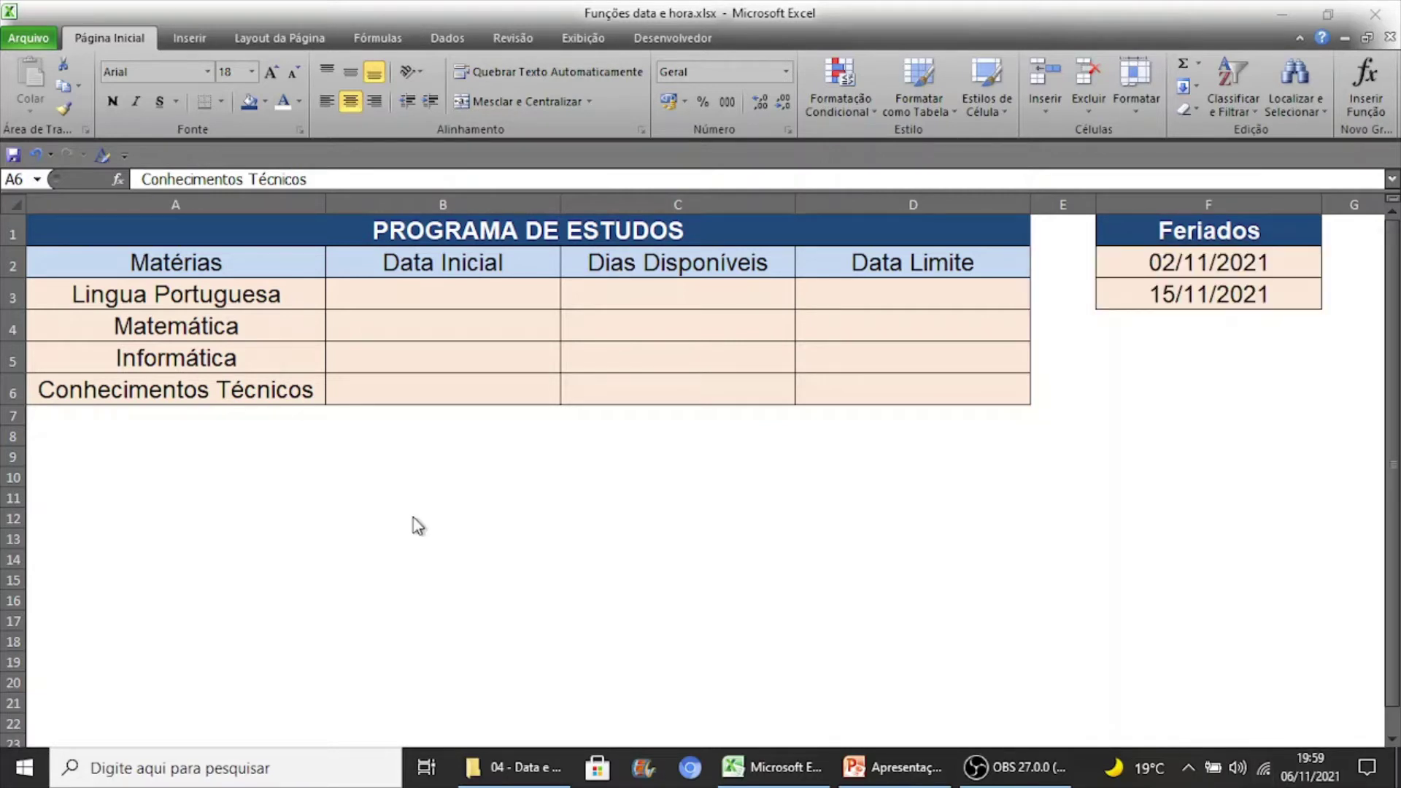
{"action": "left_click", "coordinate": [77, 475]}
{"action": "type", "text": "="}
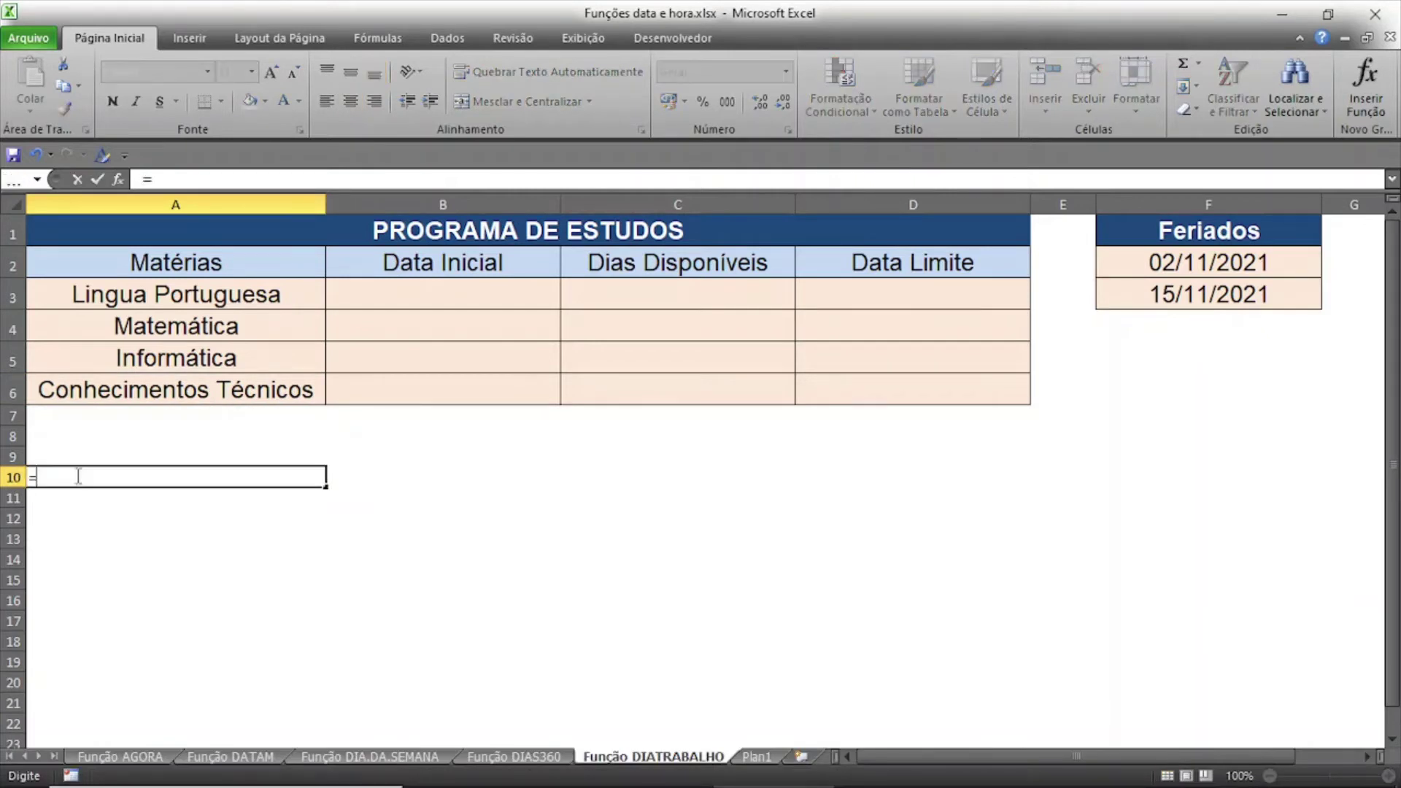
{"action": "type", "text": "30/"}
{"action": "type", "text": "4"}
{"action": "key", "text": "Return"}
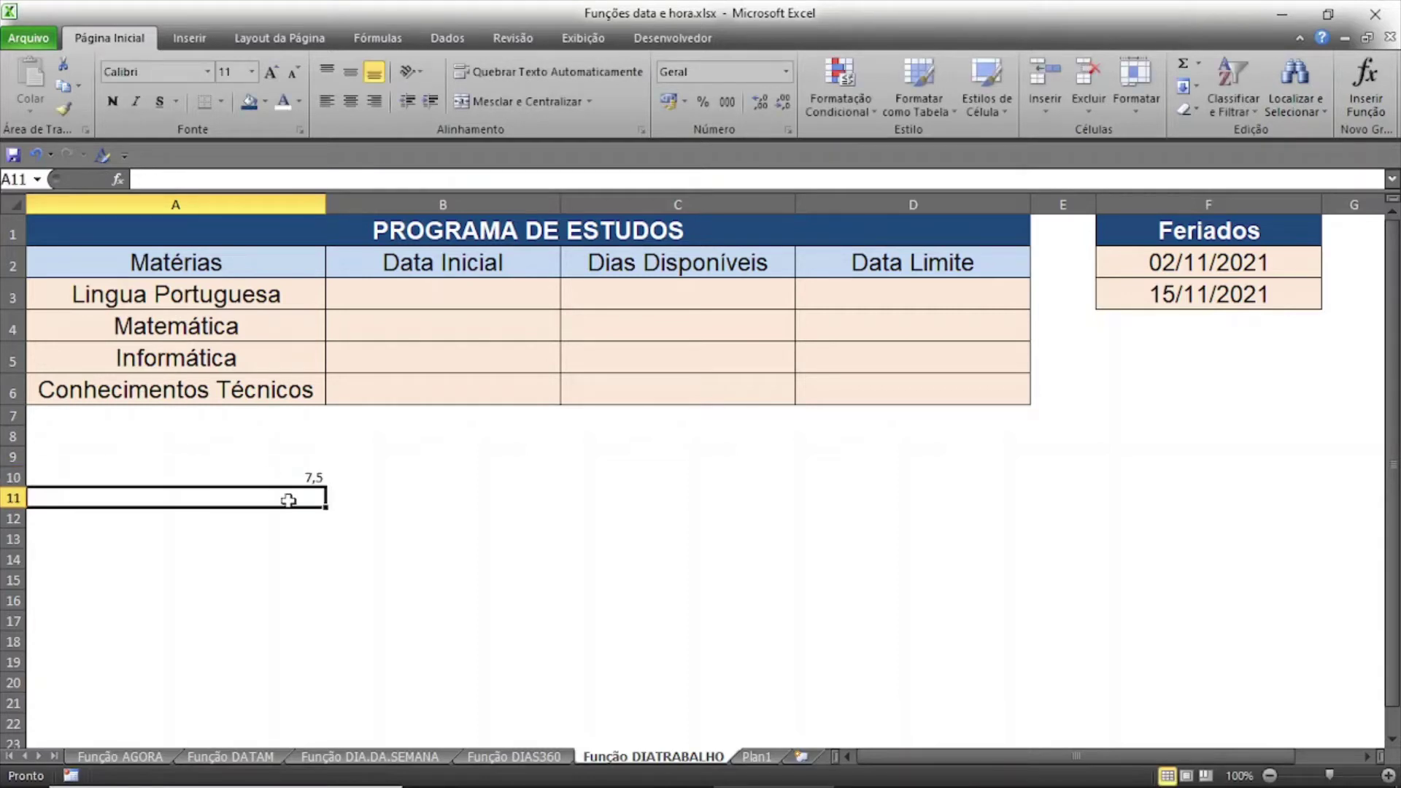
{"action": "left_click", "coordinate": [287, 477]}
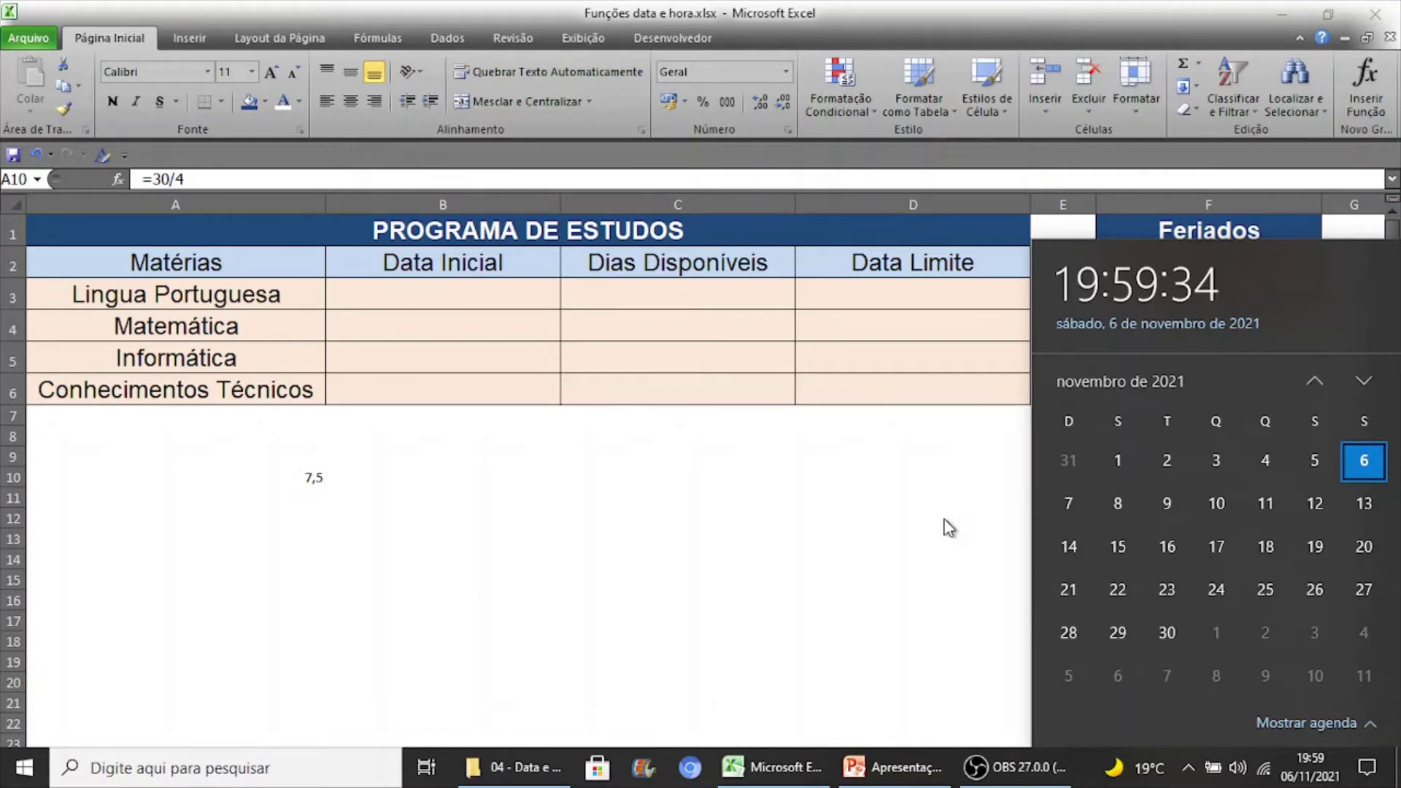
{"action": "key", "text": "Escape"}
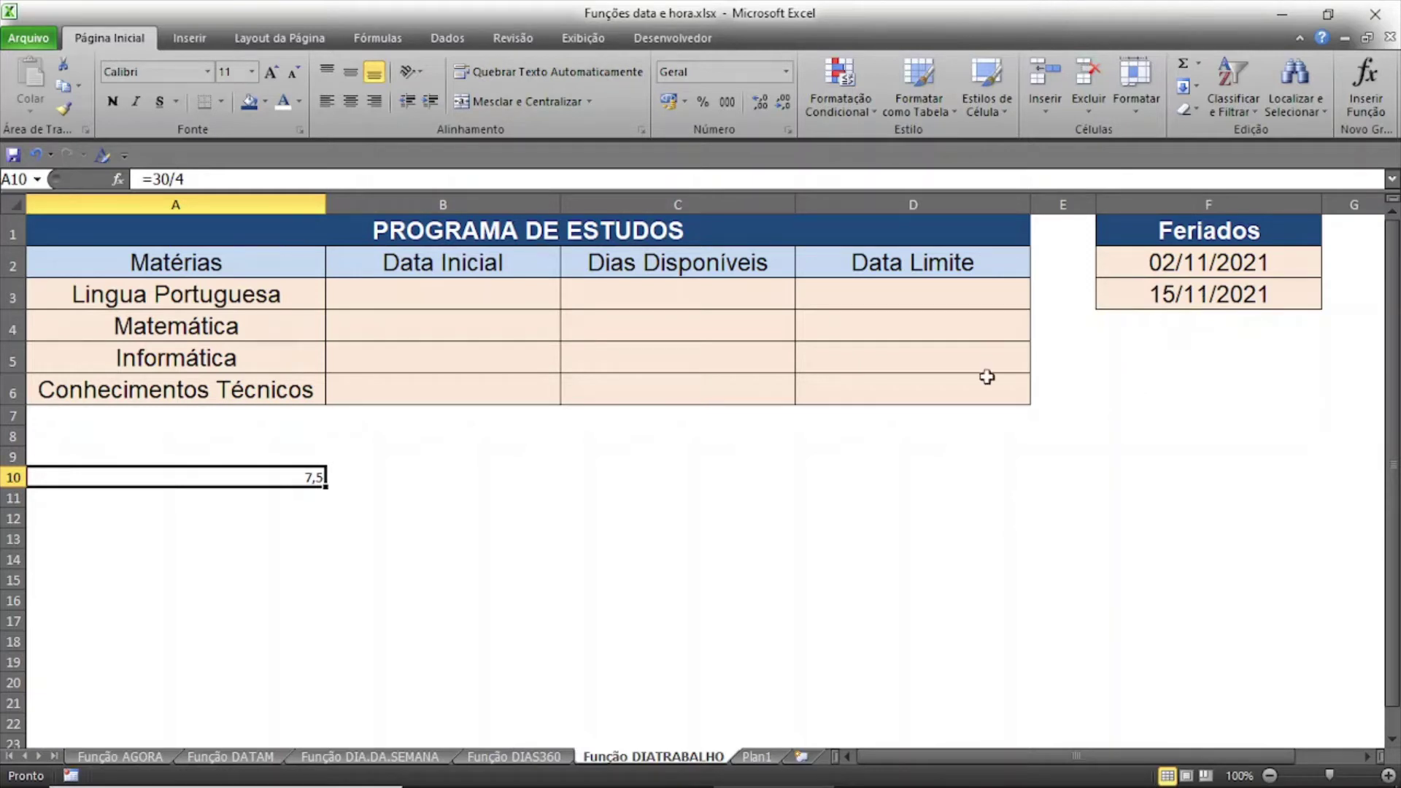
{"action": "key", "text": "Delete"}
{"action": "mouse_move", "coordinate": [701, 784]}
{"action": "left_click", "coordinate": [1310, 767]}
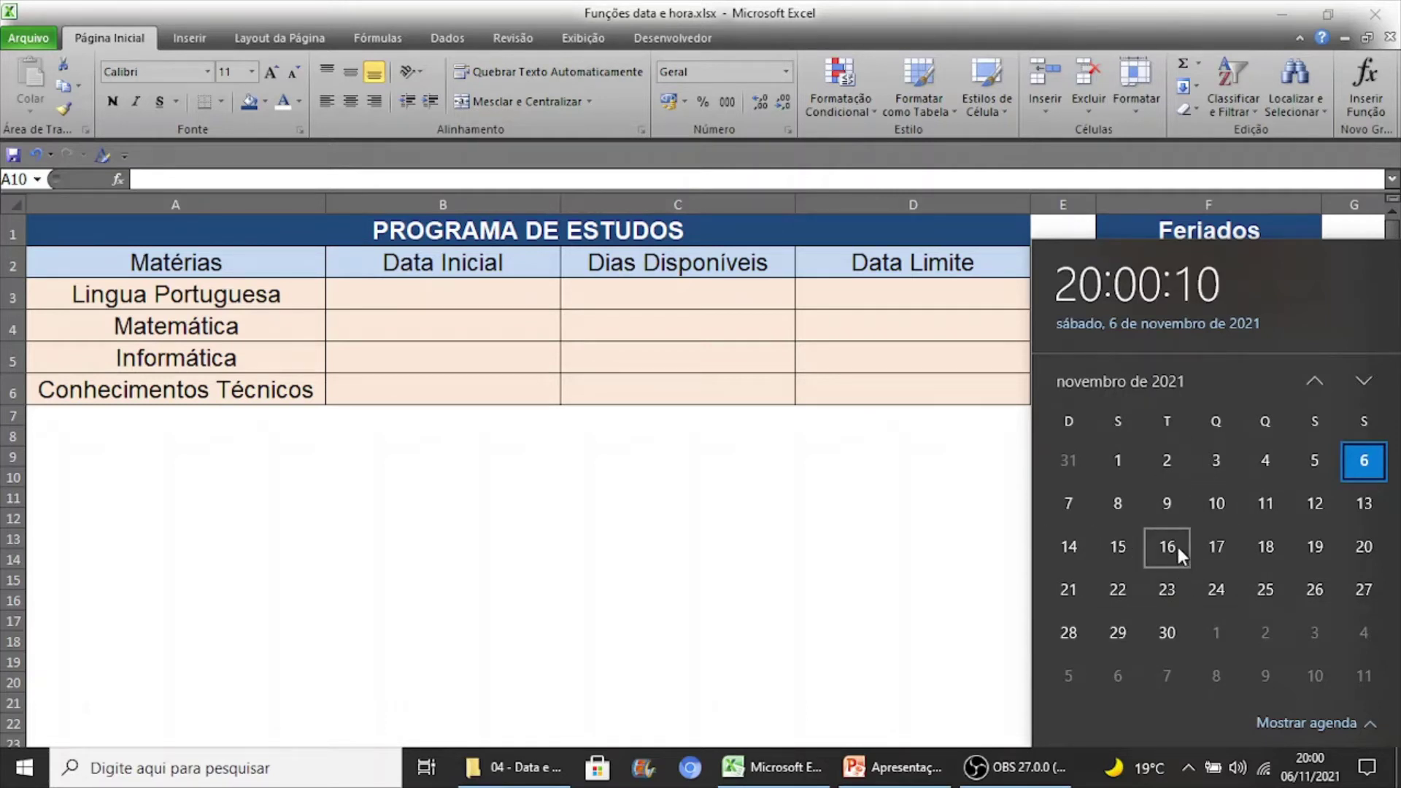
{"action": "left_click", "coordinate": [1309, 766]}
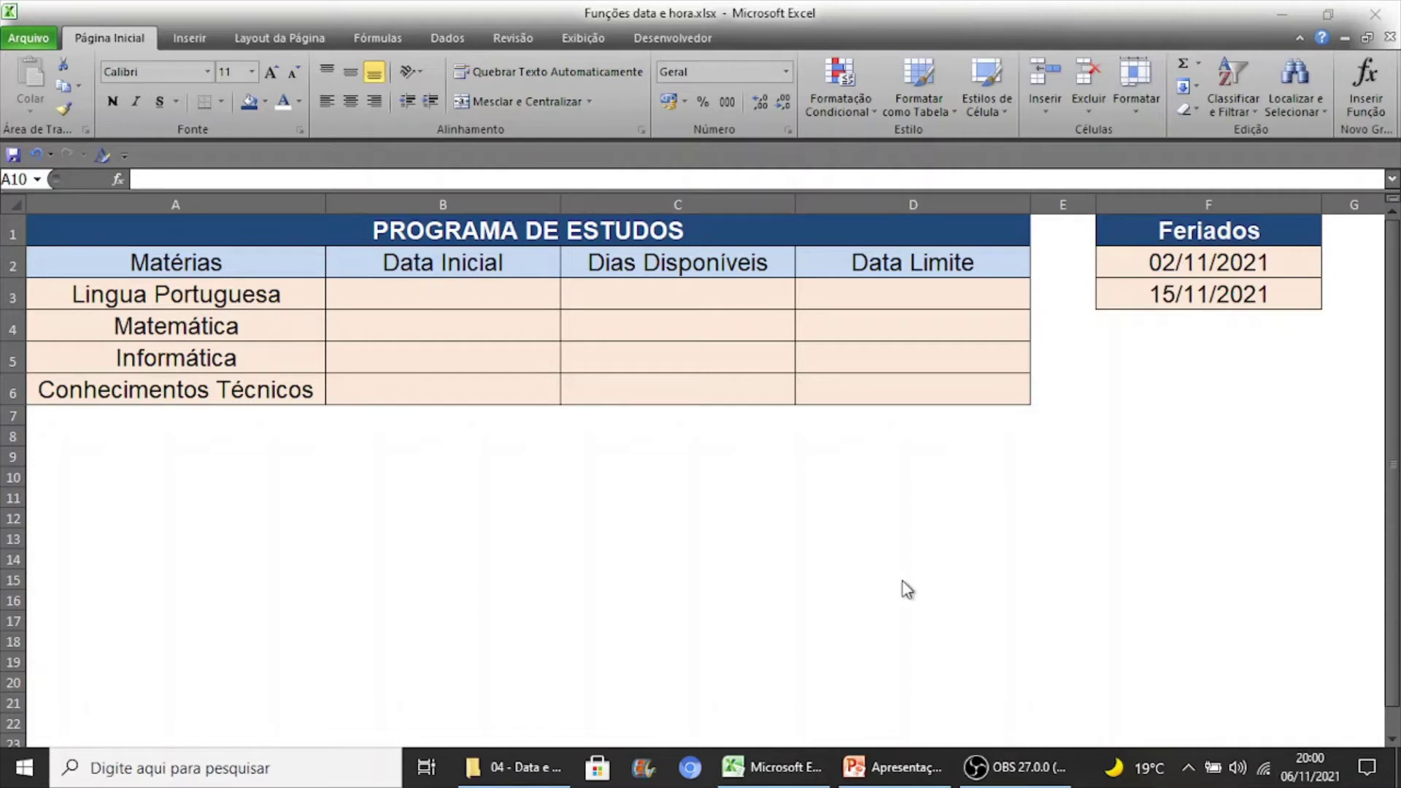
Enter 01/11/2021 in B3 and 5 in C3 for Lingua Portuguesa, checking November on the calendar.
{"action": "left_click", "coordinate": [407, 300]}
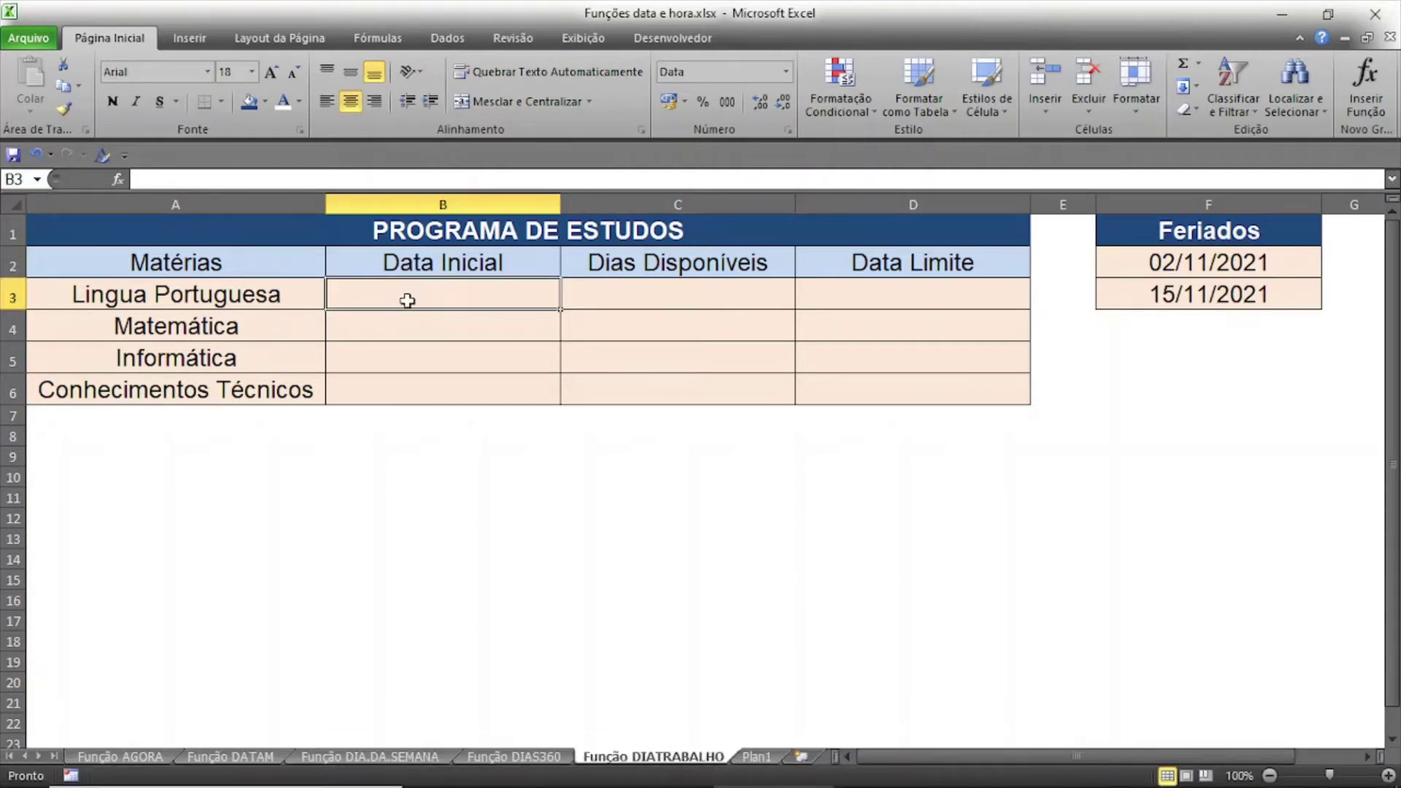
{"action": "type", "text": "0"}
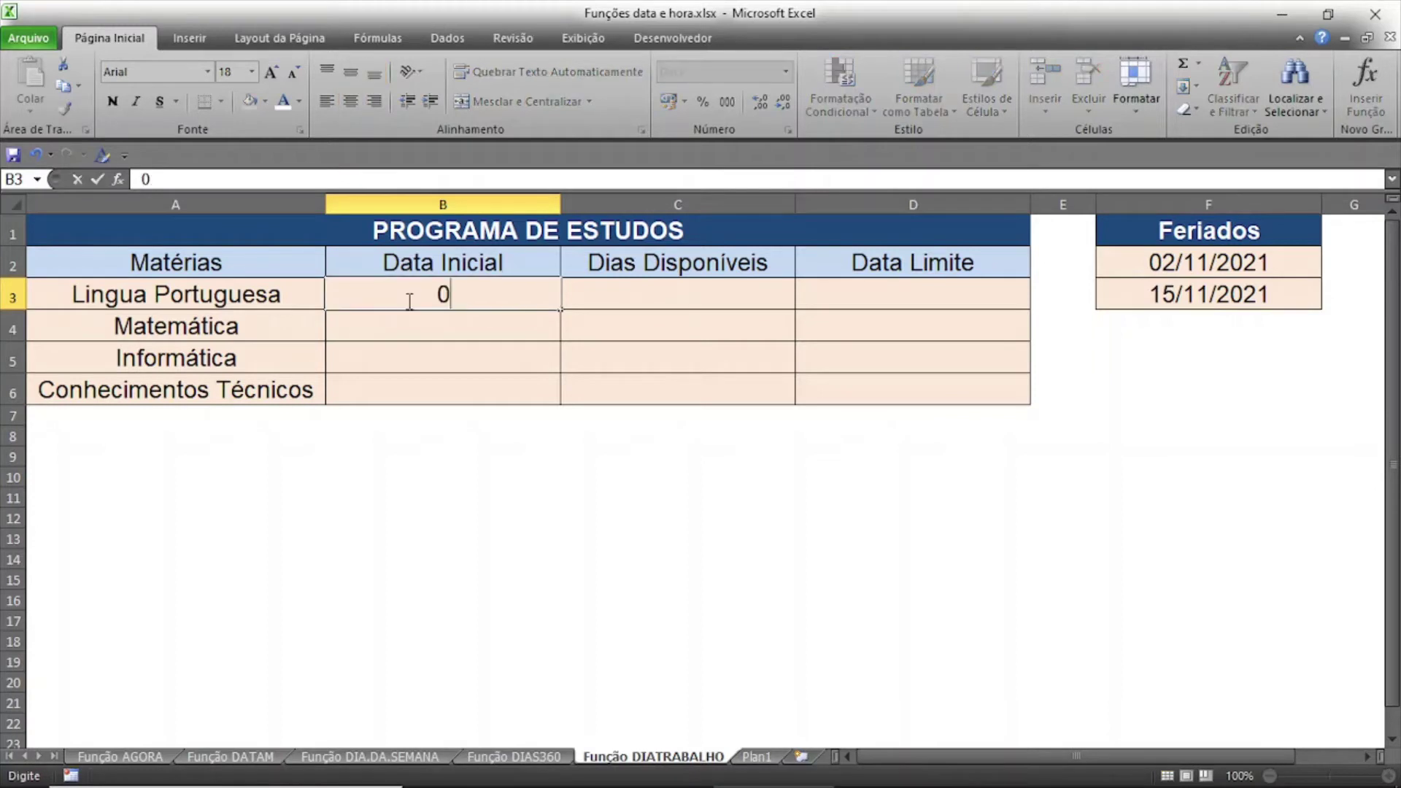
{"action": "type", "text": "1/11/"}
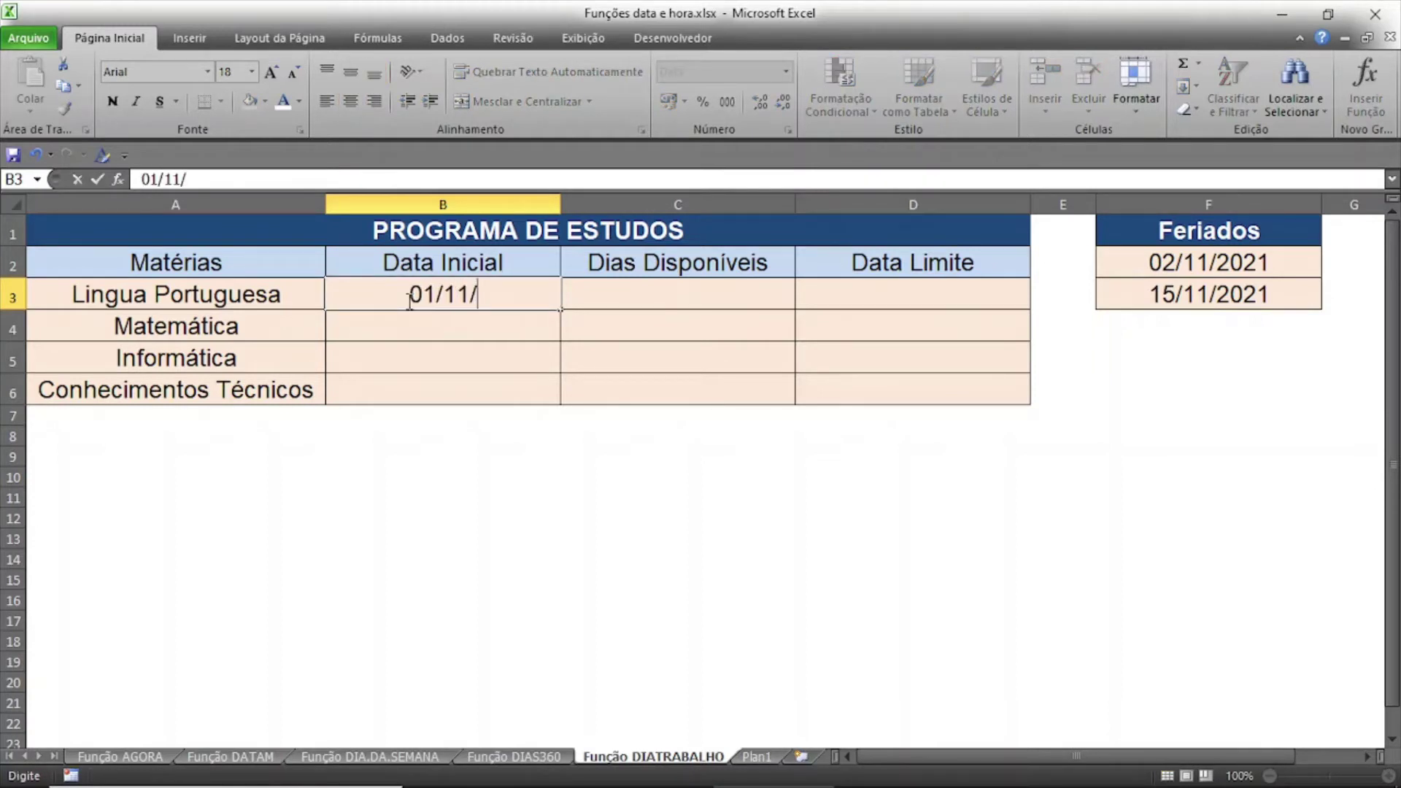
{"action": "type", "text": "2021"}
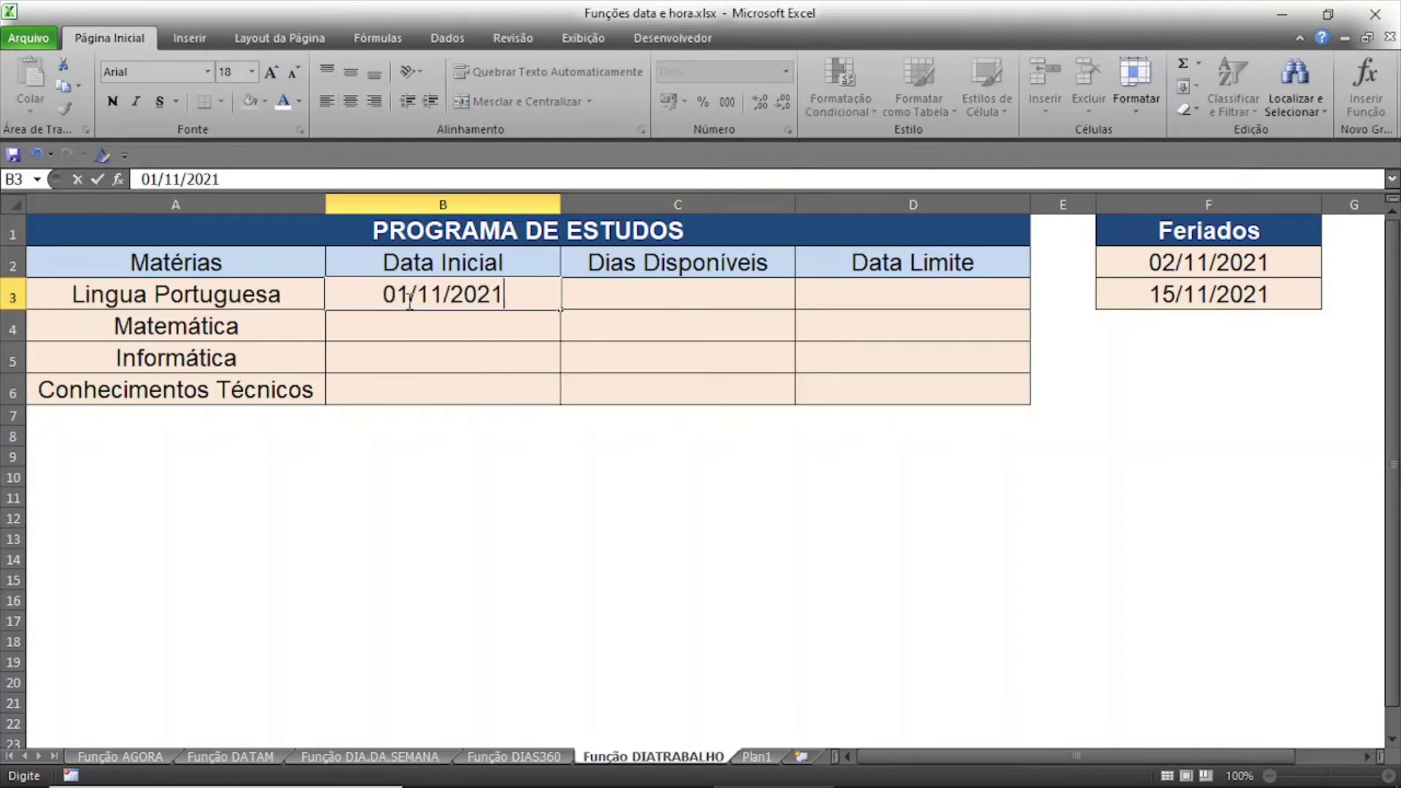
{"action": "key", "text": "Return"}
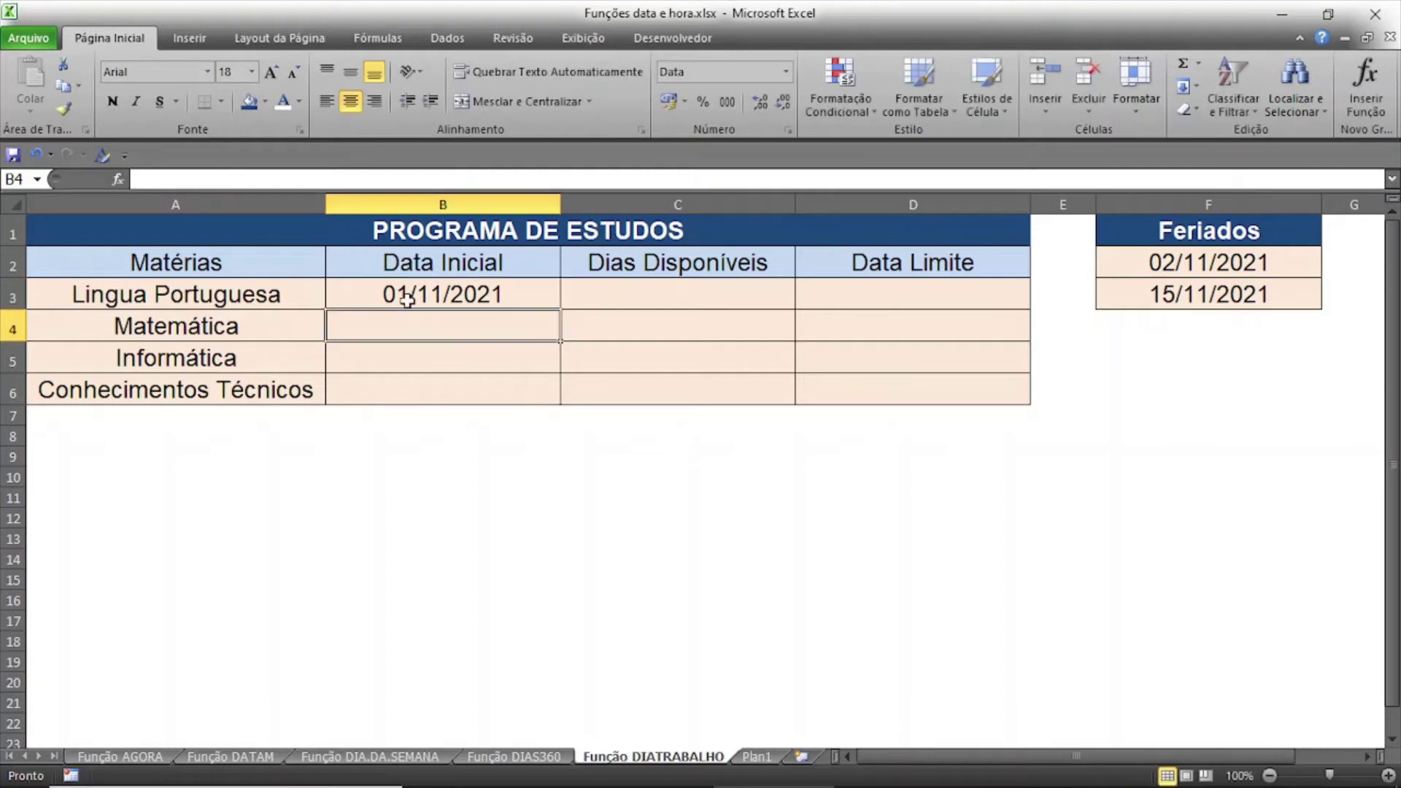
{"action": "left_click", "coordinate": [407, 300]}
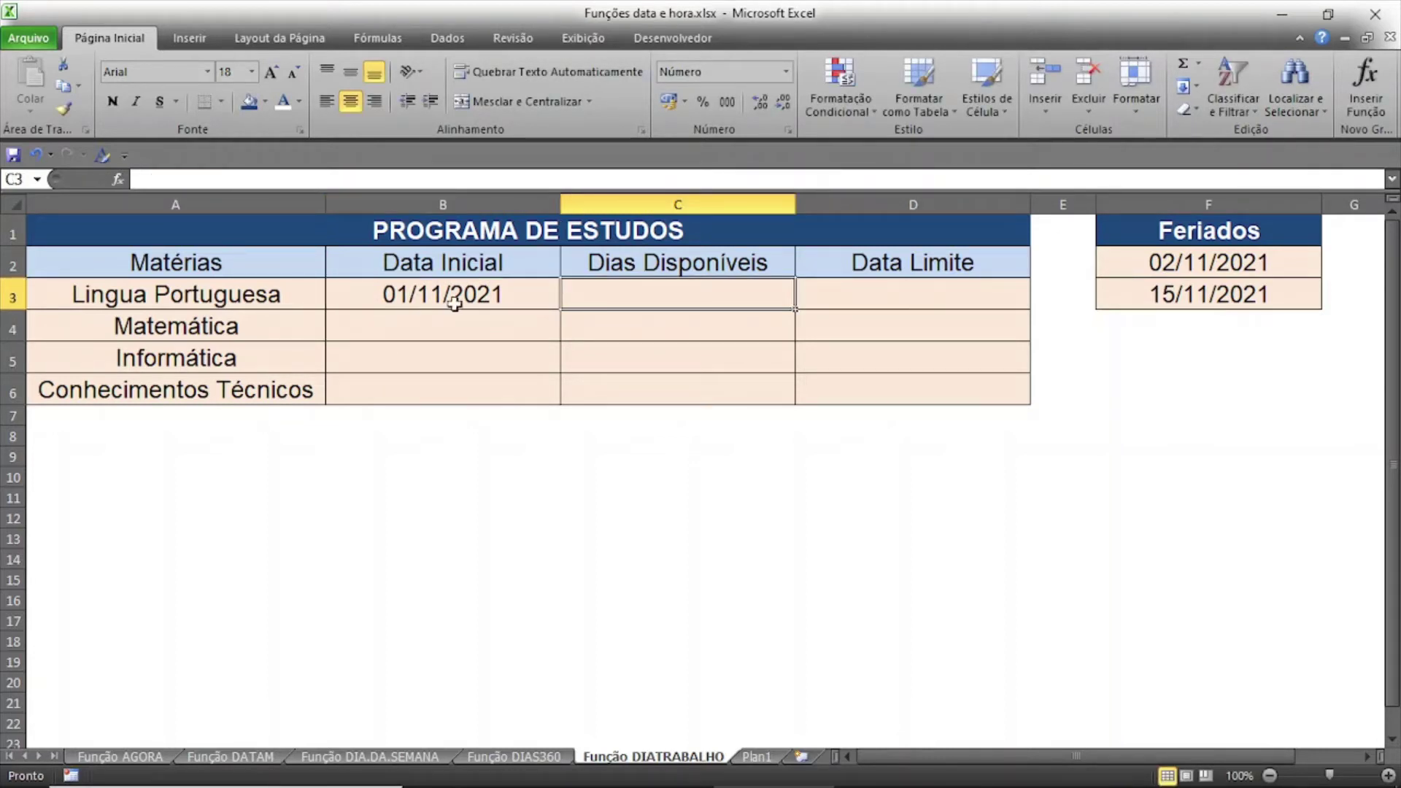
{"action": "mouse_move", "coordinate": [701, 783]}
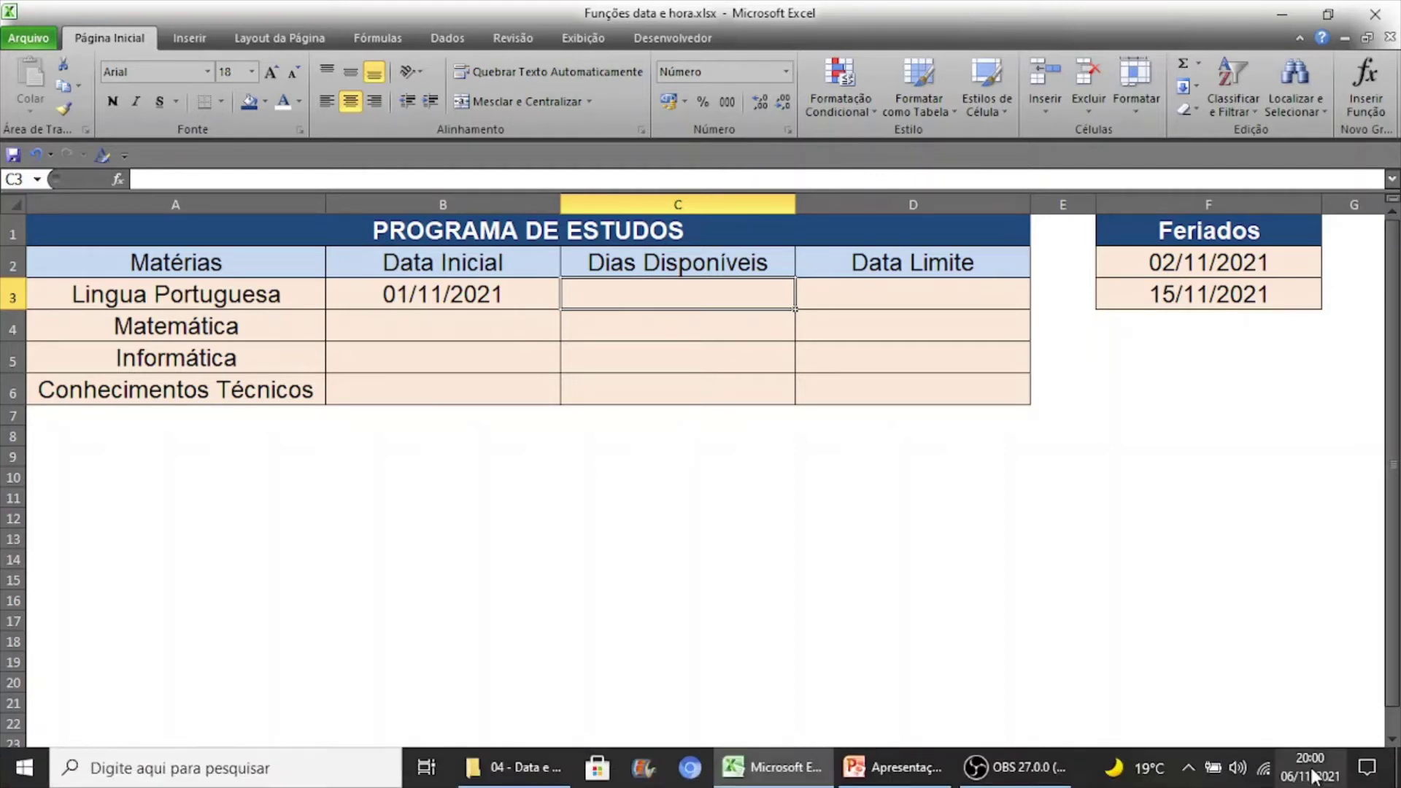
{"action": "left_click", "coordinate": [1309, 768]}
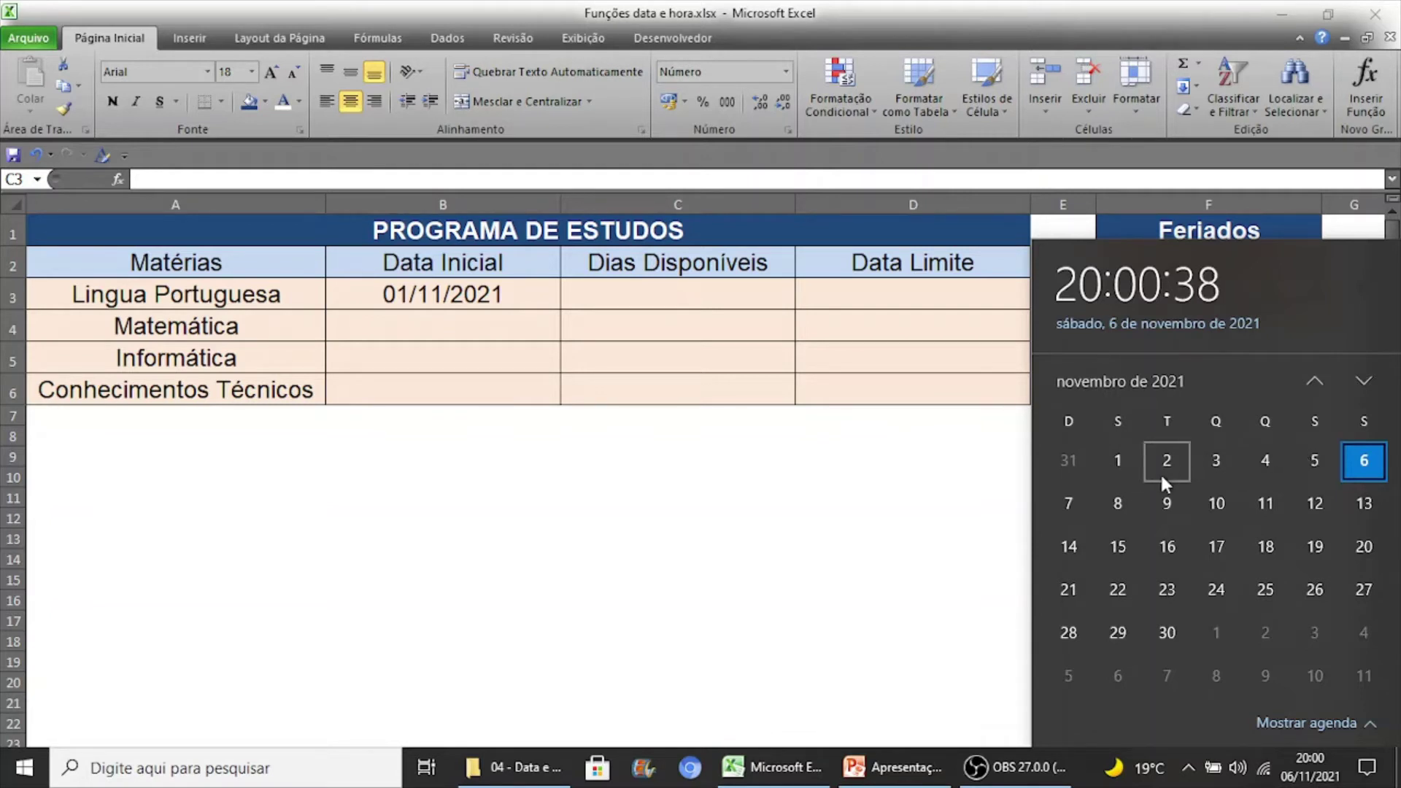
{"action": "left_click", "coordinate": [1309, 768]}
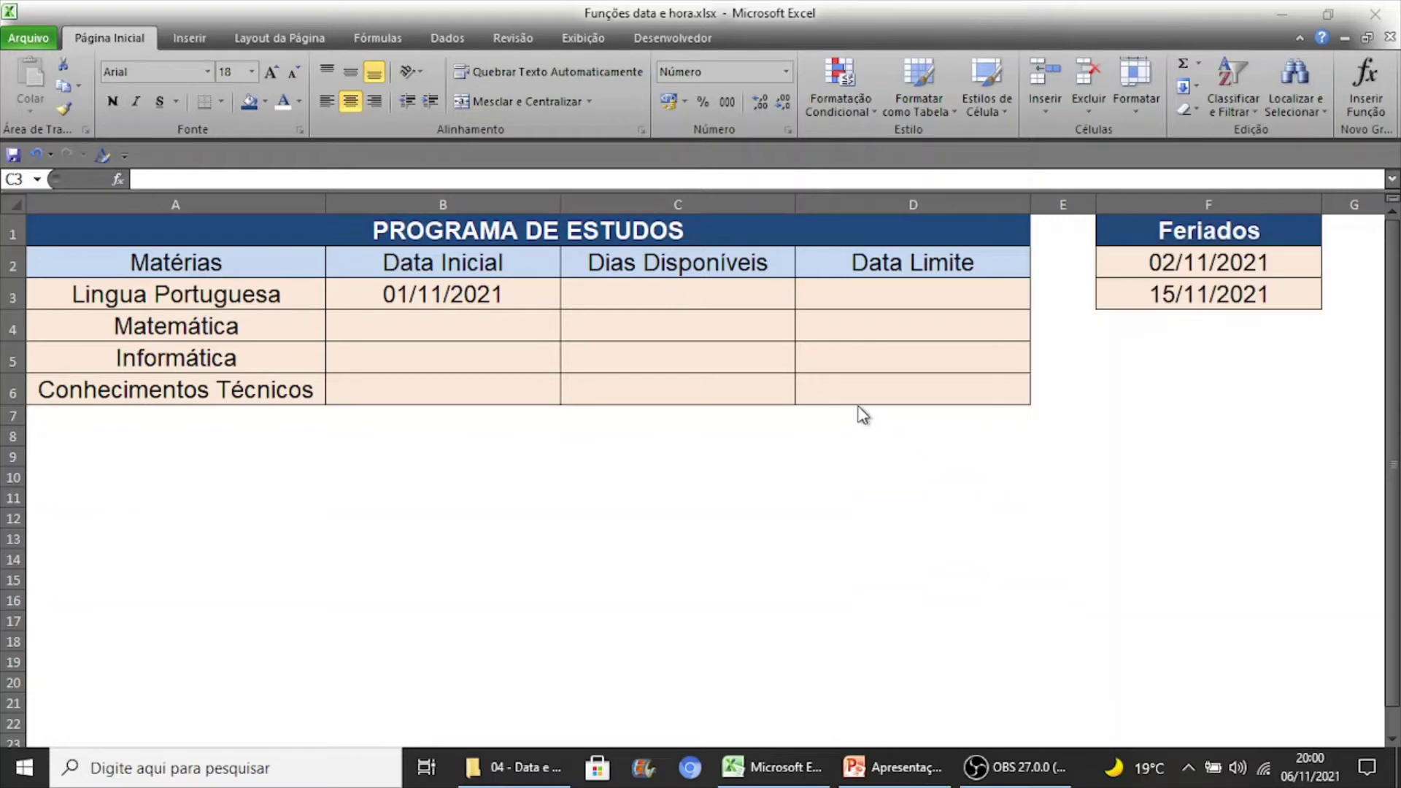
{"action": "left_click", "coordinate": [682, 298]}
{"action": "type", "text": "5"}
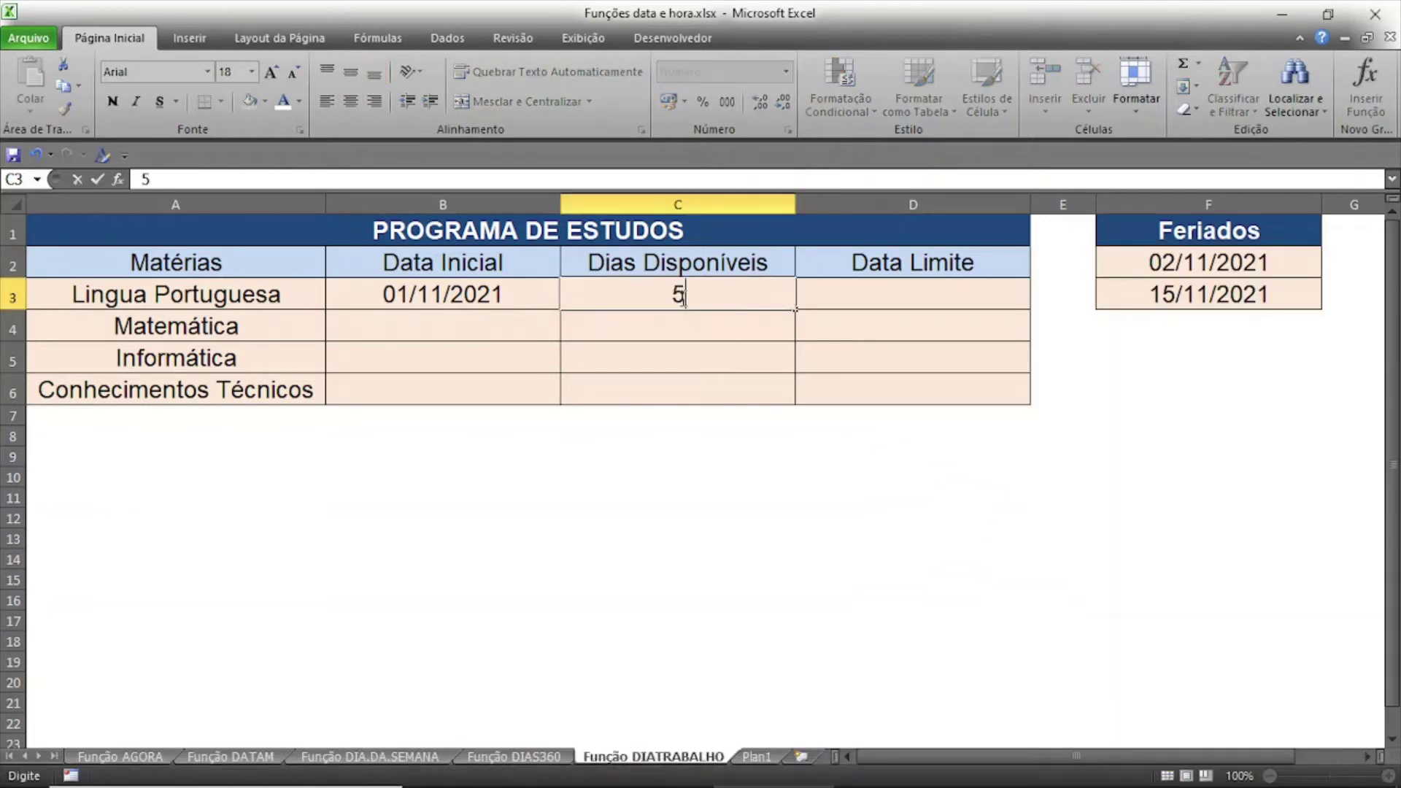
{"action": "key", "text": "Tab"}
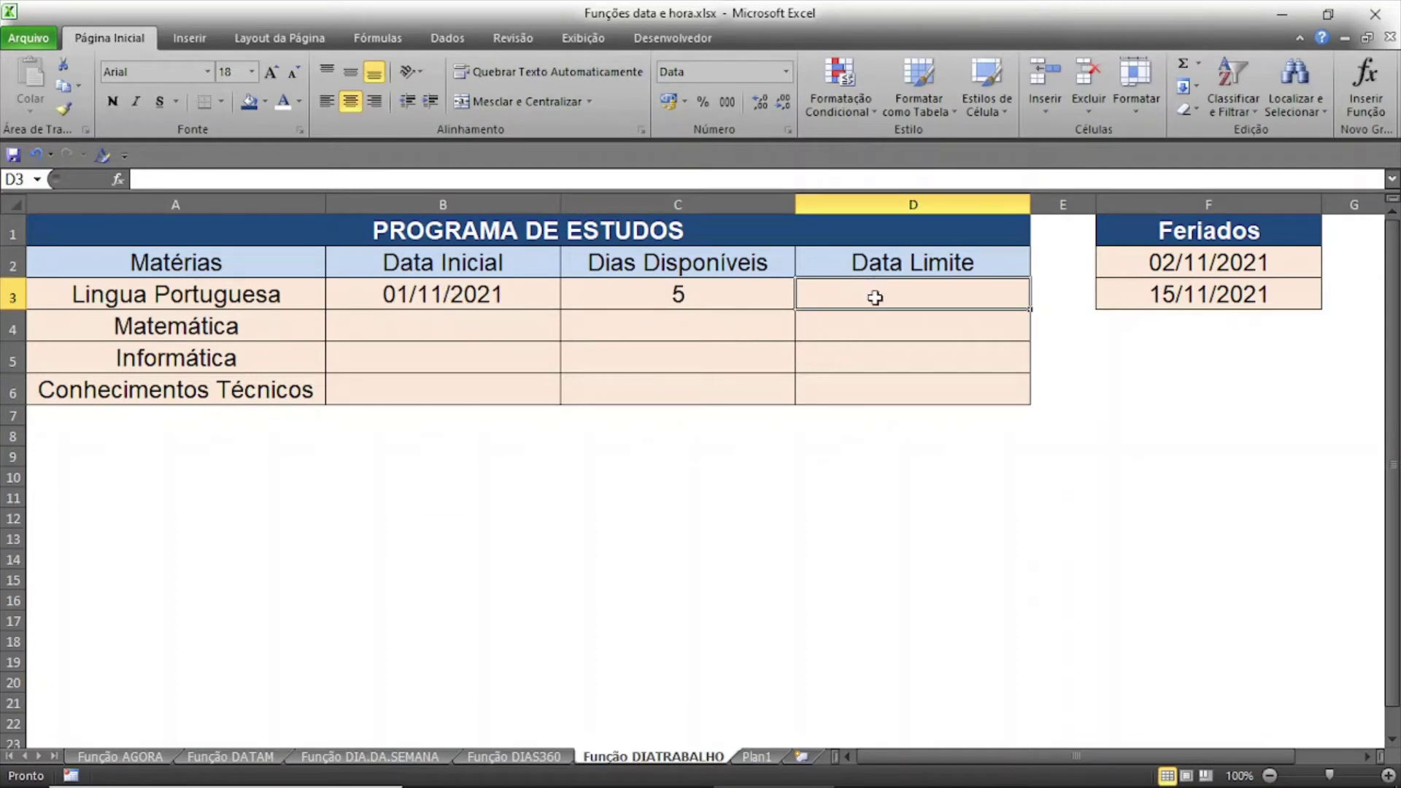
Enter =DIATRABALHO(B3;C3;F2:F3) in D3, giving a Data Limite of 09/11/2021.
{"action": "type", "text": "="}
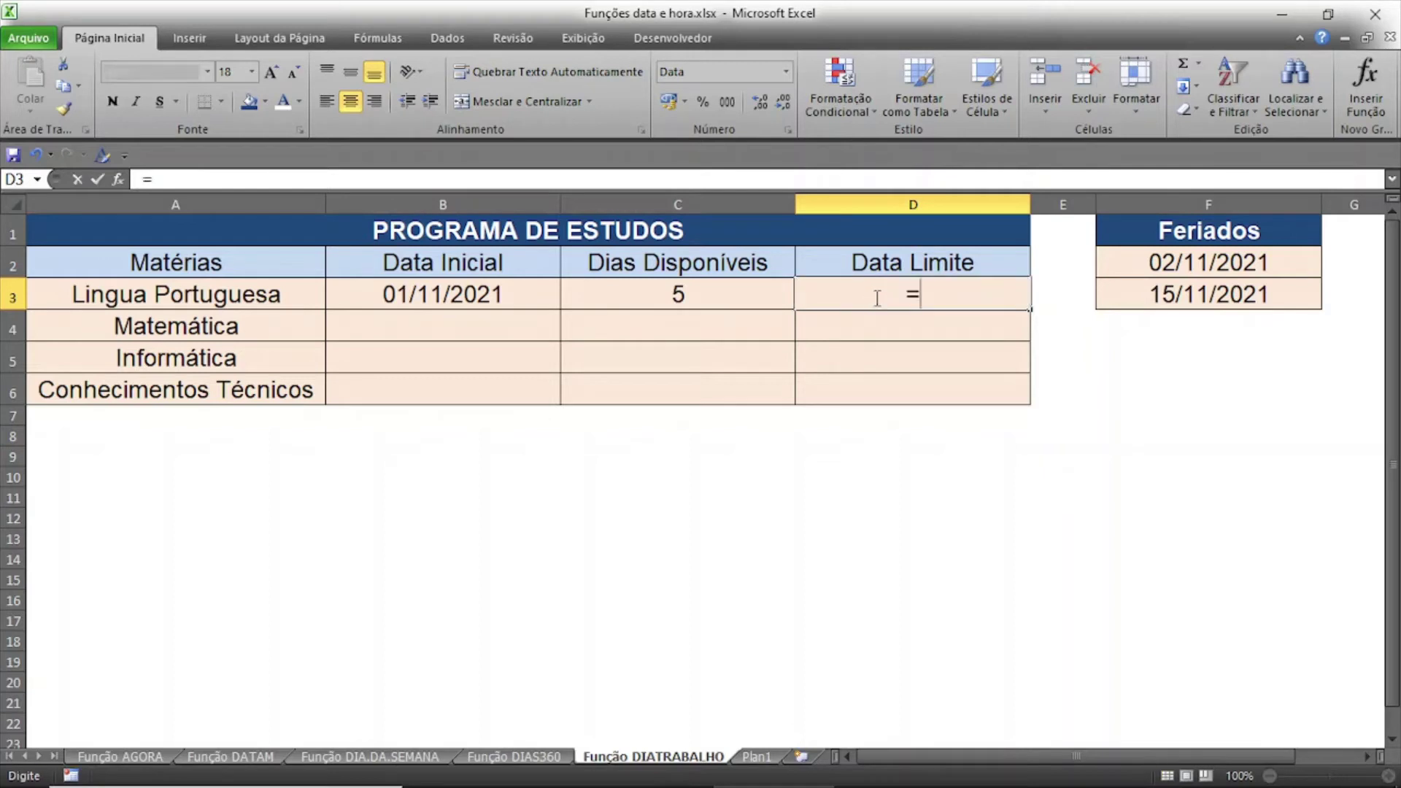
{"action": "type", "text": "dia"}
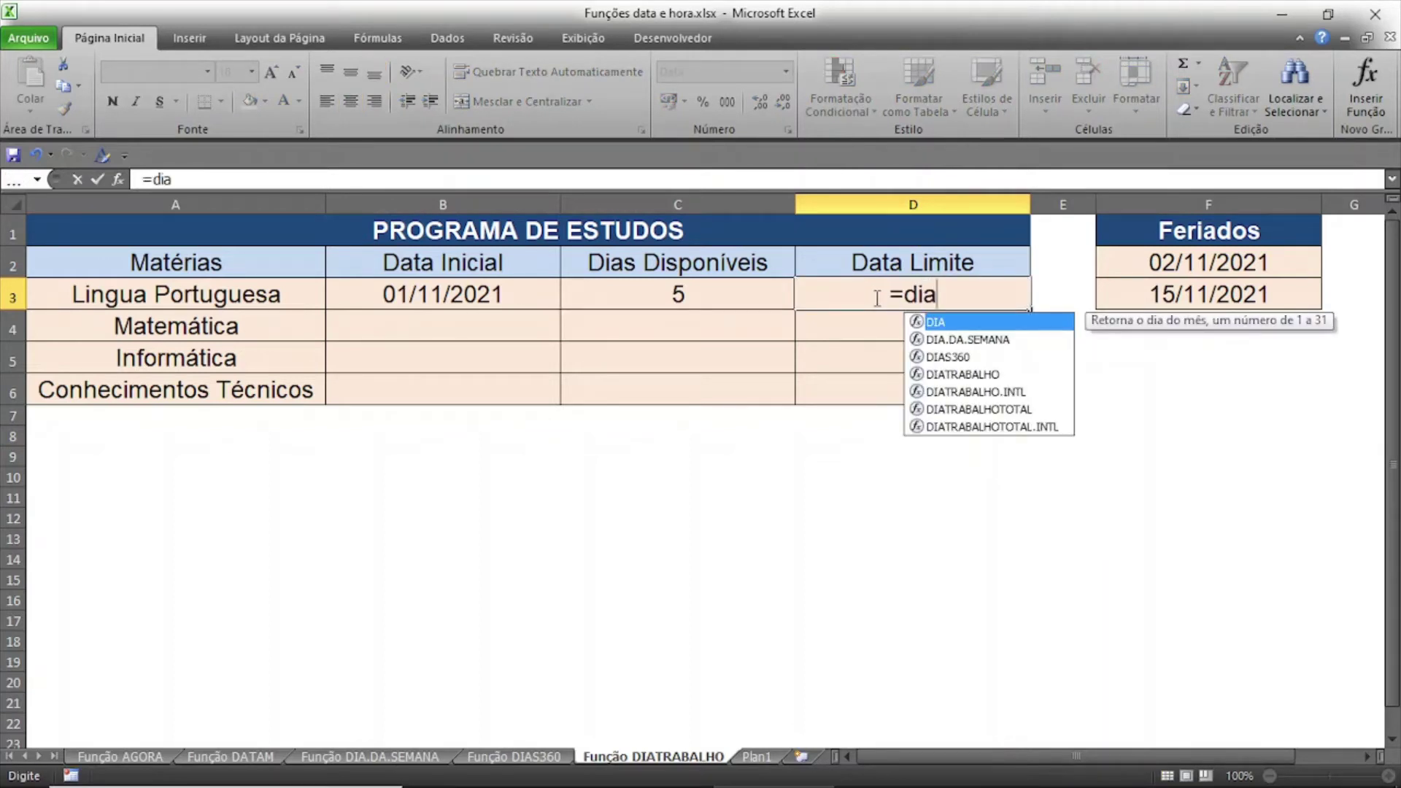
{"action": "key", "text": "Down"}
{"action": "key", "text": "Down"}
{"action": "key", "text": "Down"}
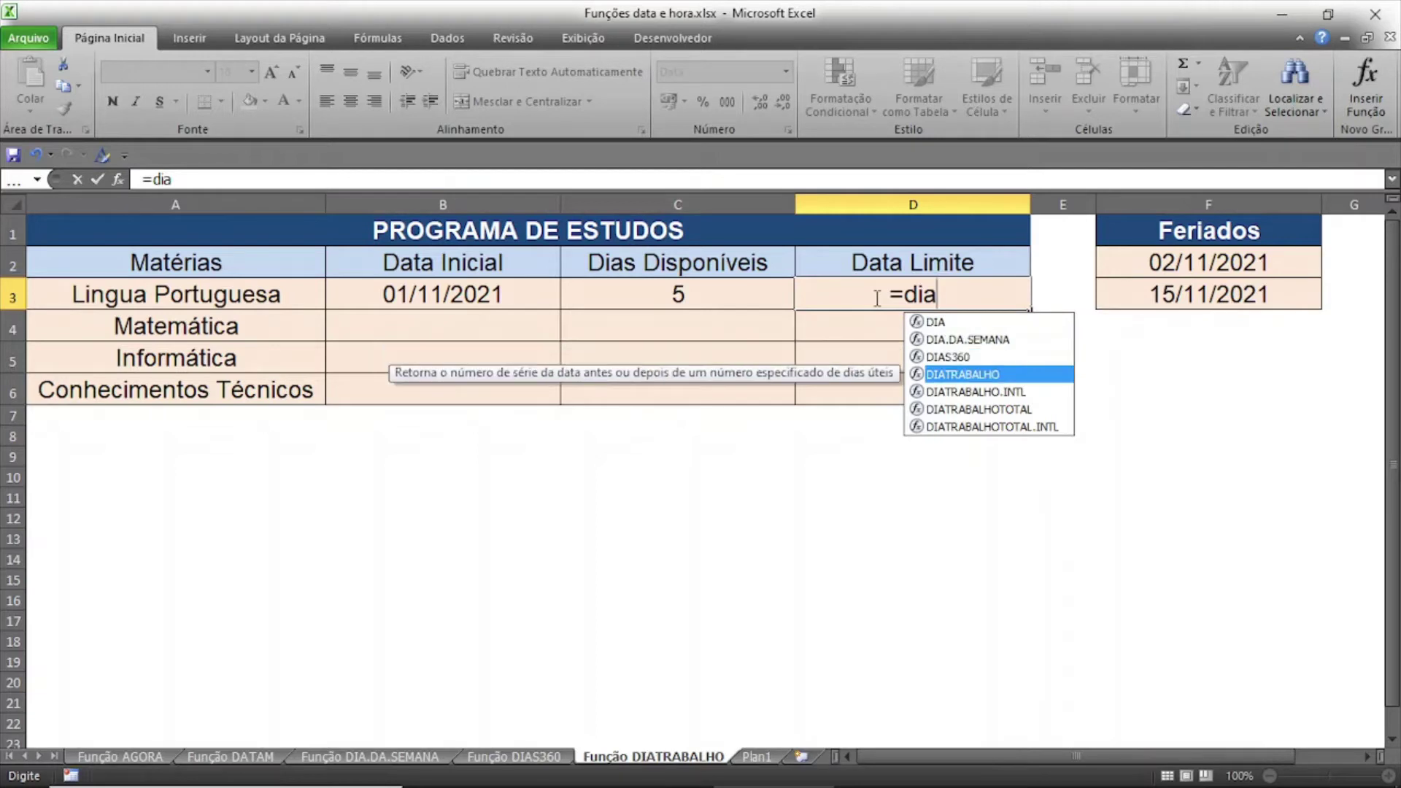
{"action": "double_click", "coordinate": [975, 375]}
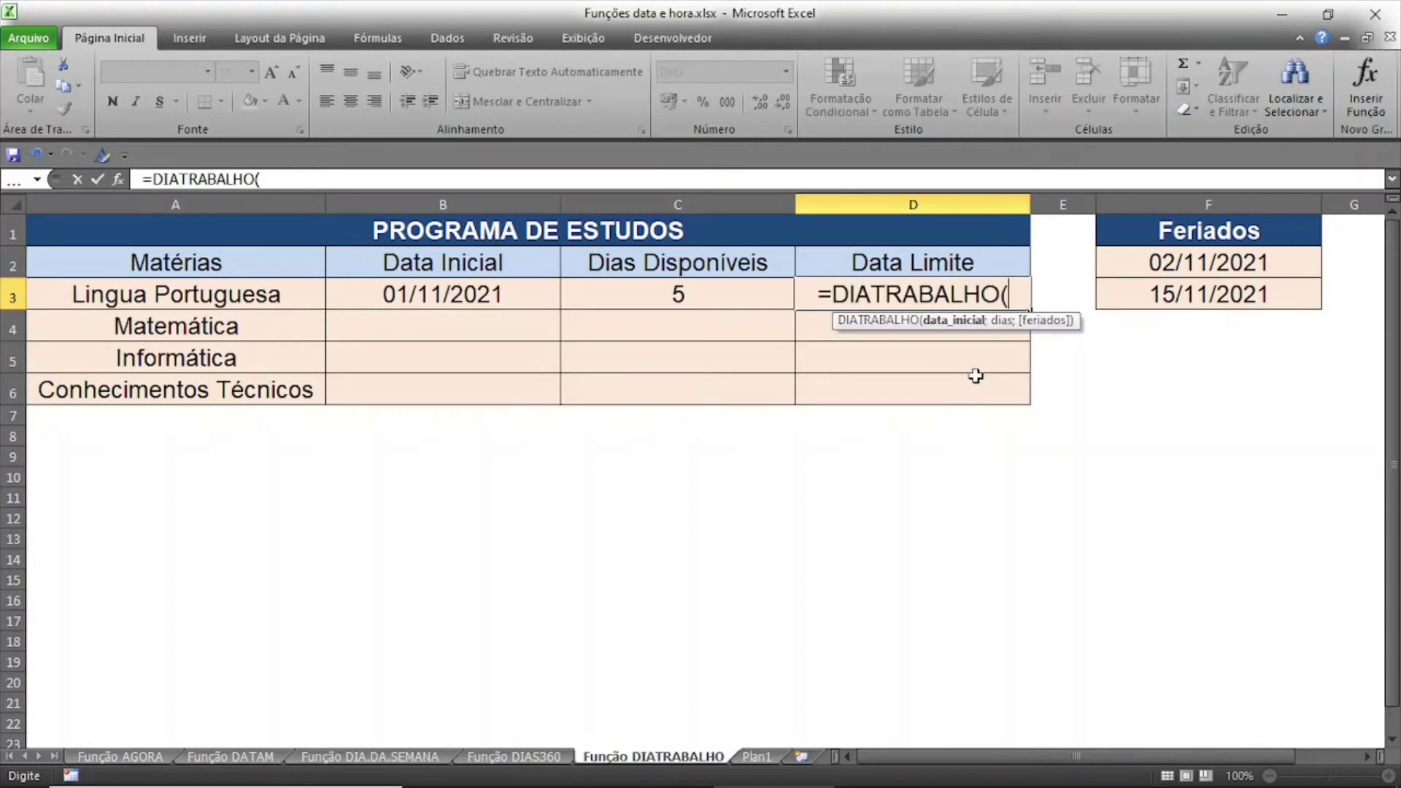
{"action": "left_click", "coordinate": [438, 299]}
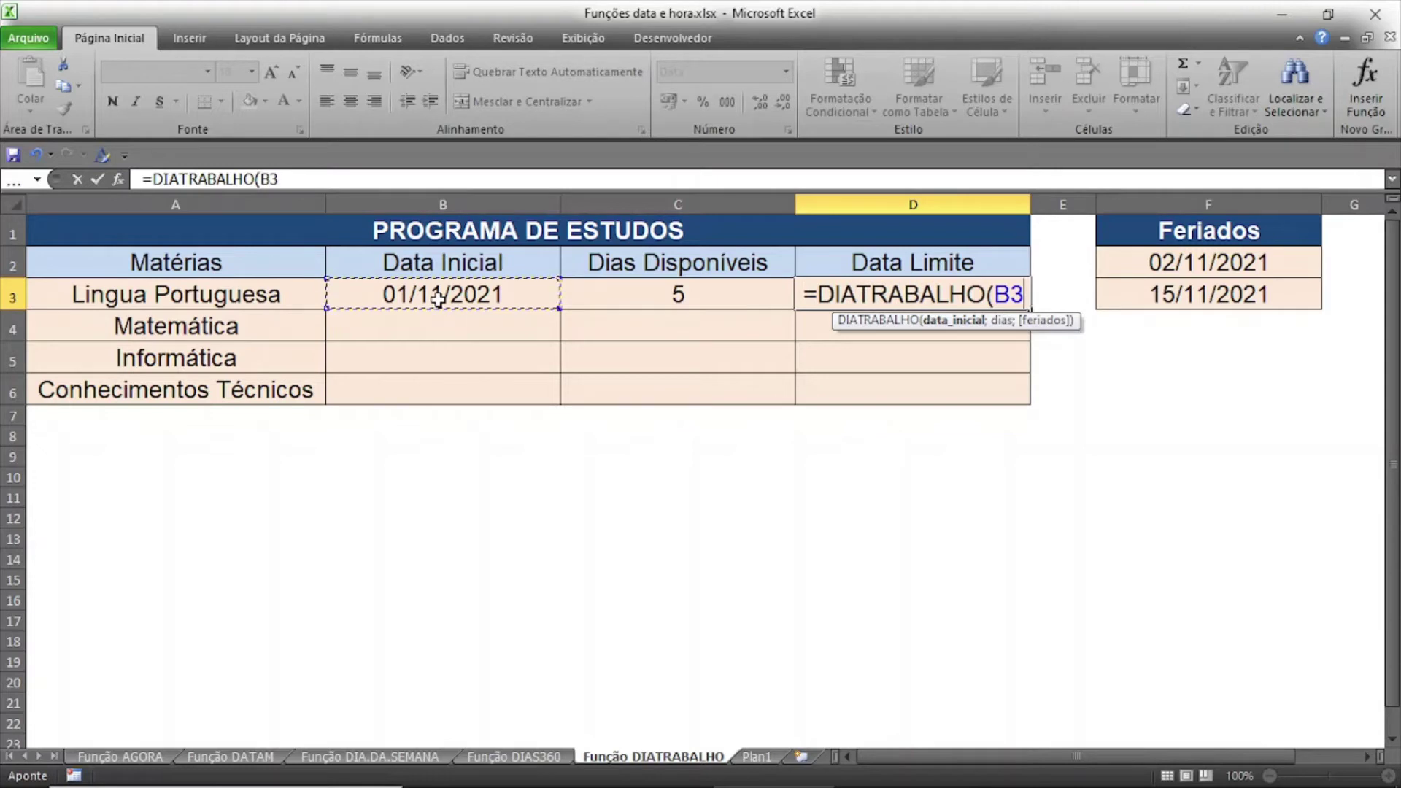
{"action": "type", "text": ";"}
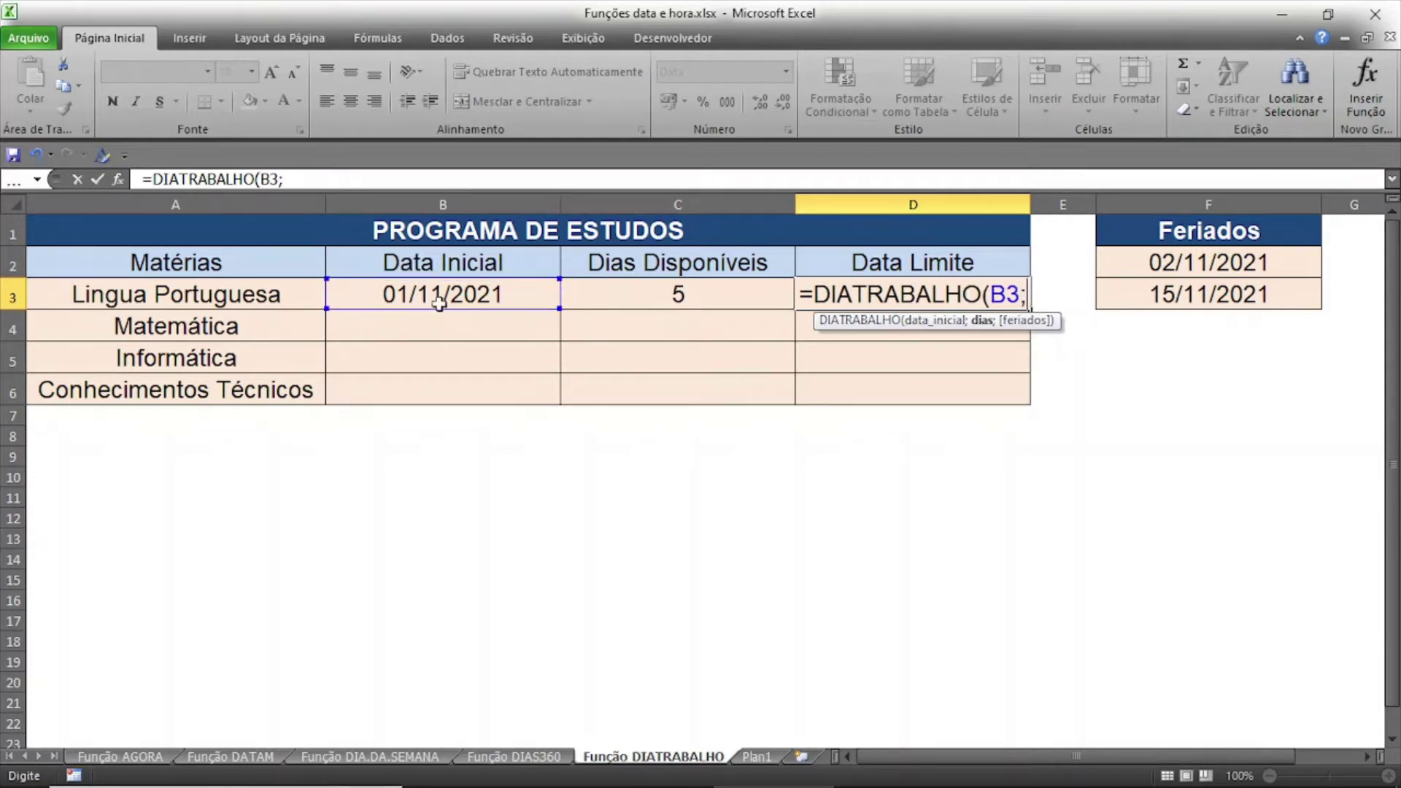
{"action": "left_click", "coordinate": [646, 300]}
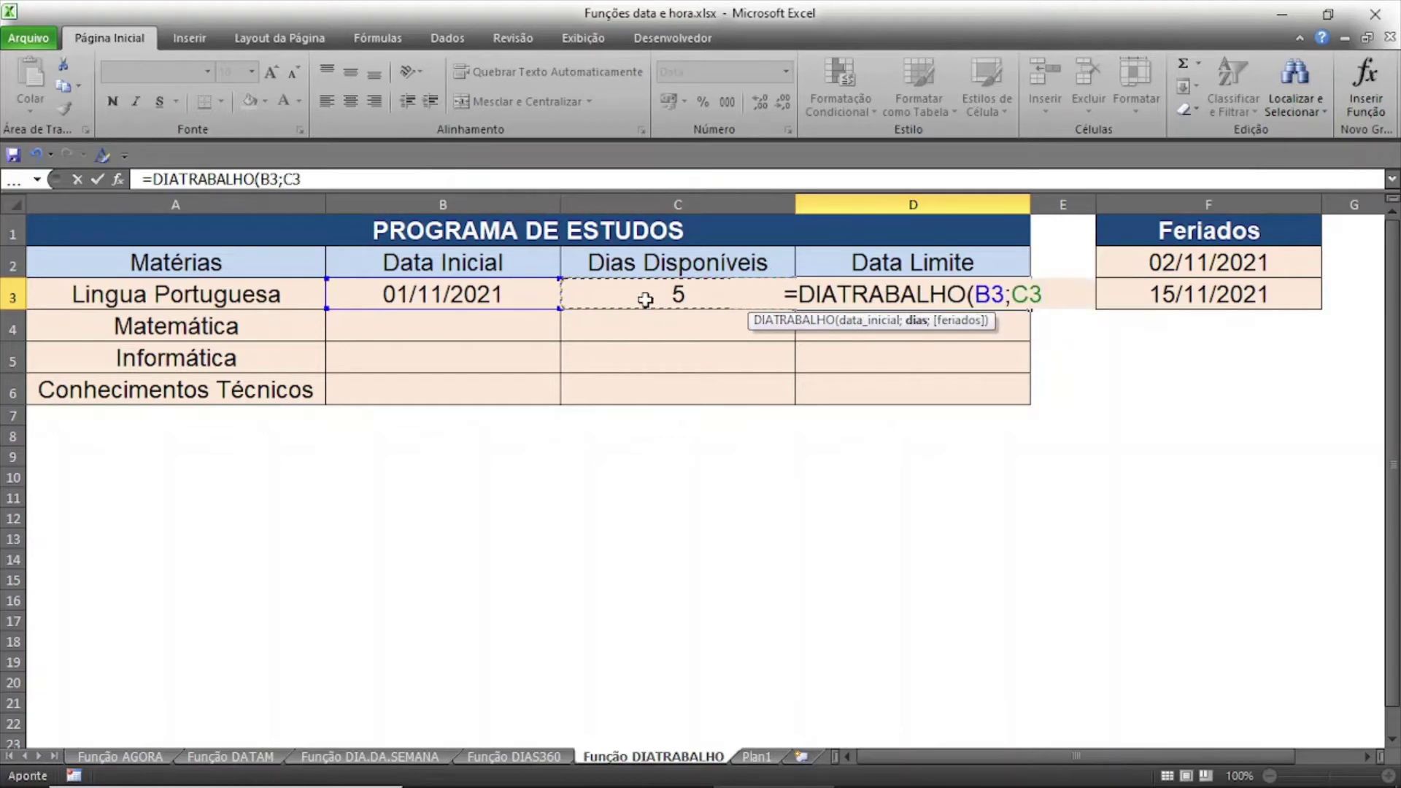
{"action": "type", "text": ";"}
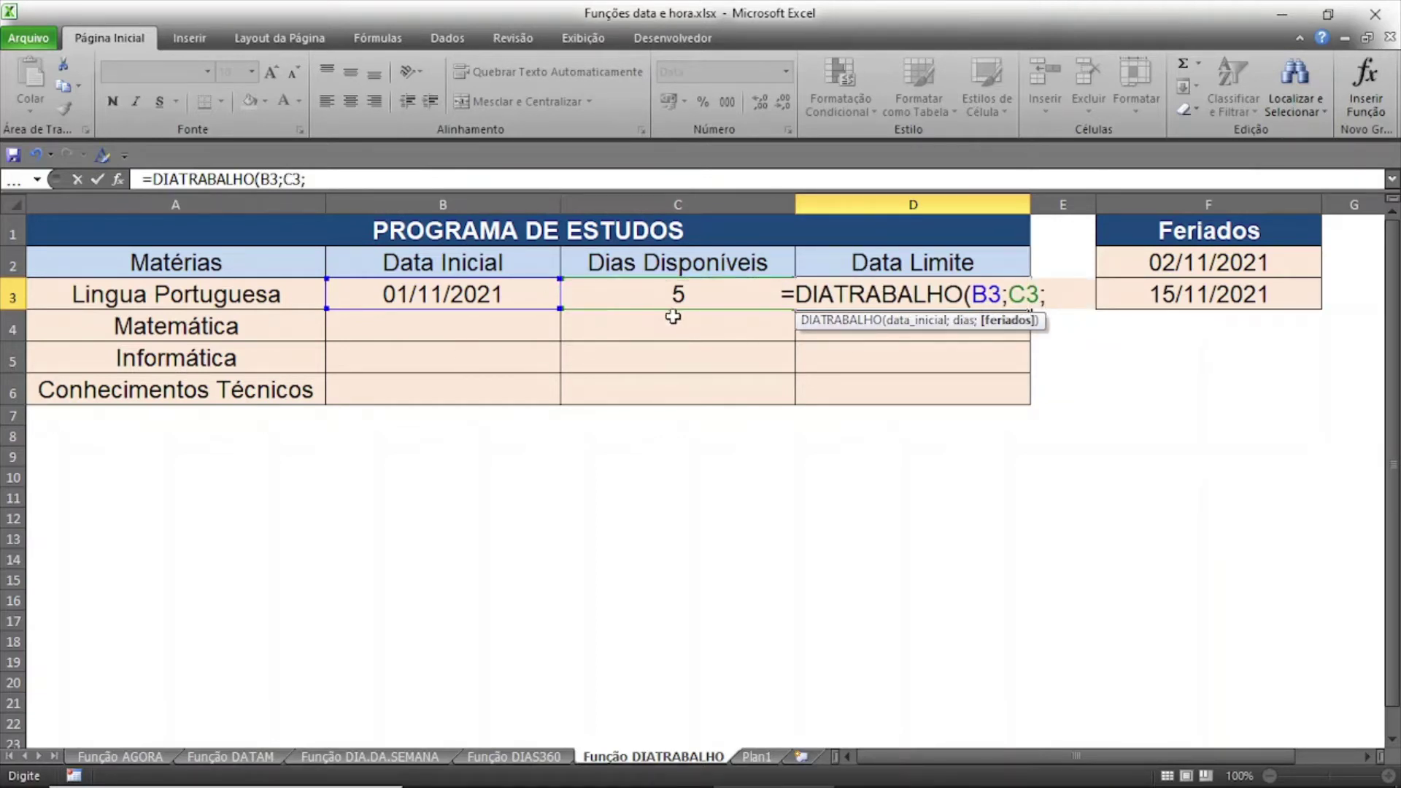
{"action": "left_click_drag", "start_coordinate": [1215, 264], "coordinate": [1215, 294]}
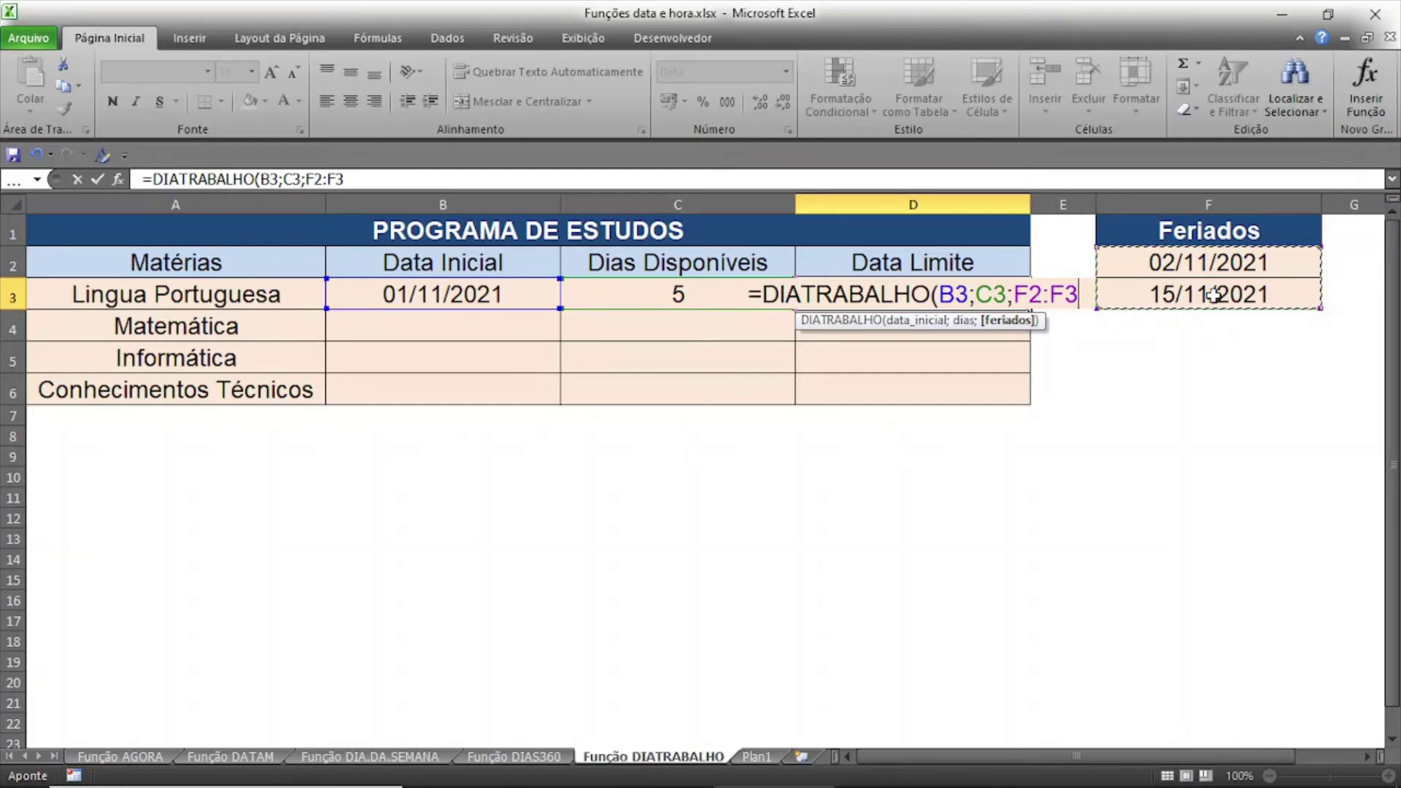
{"action": "type", "text": ")"}
{"action": "key", "text": "Return"}
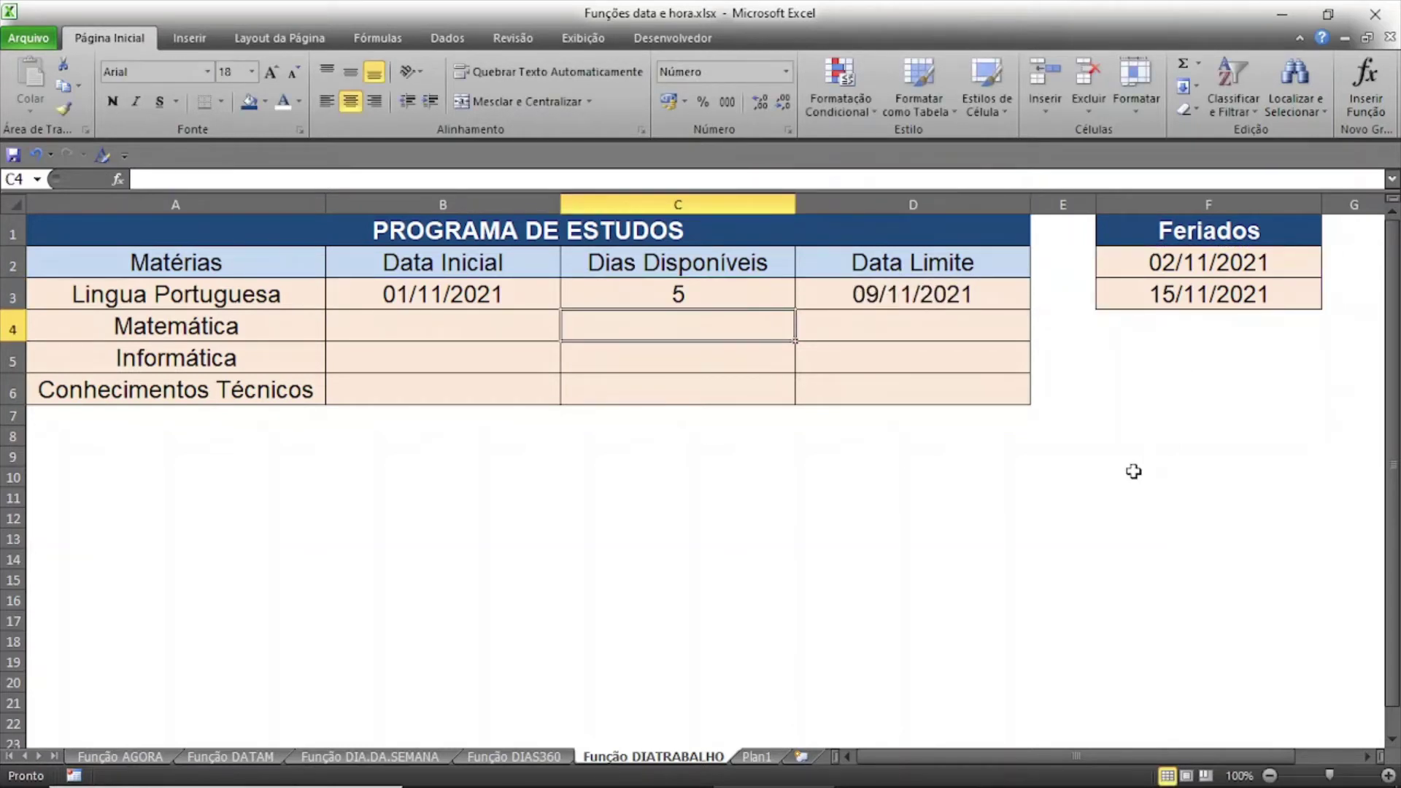
{"action": "left_click", "coordinate": [467, 294]}
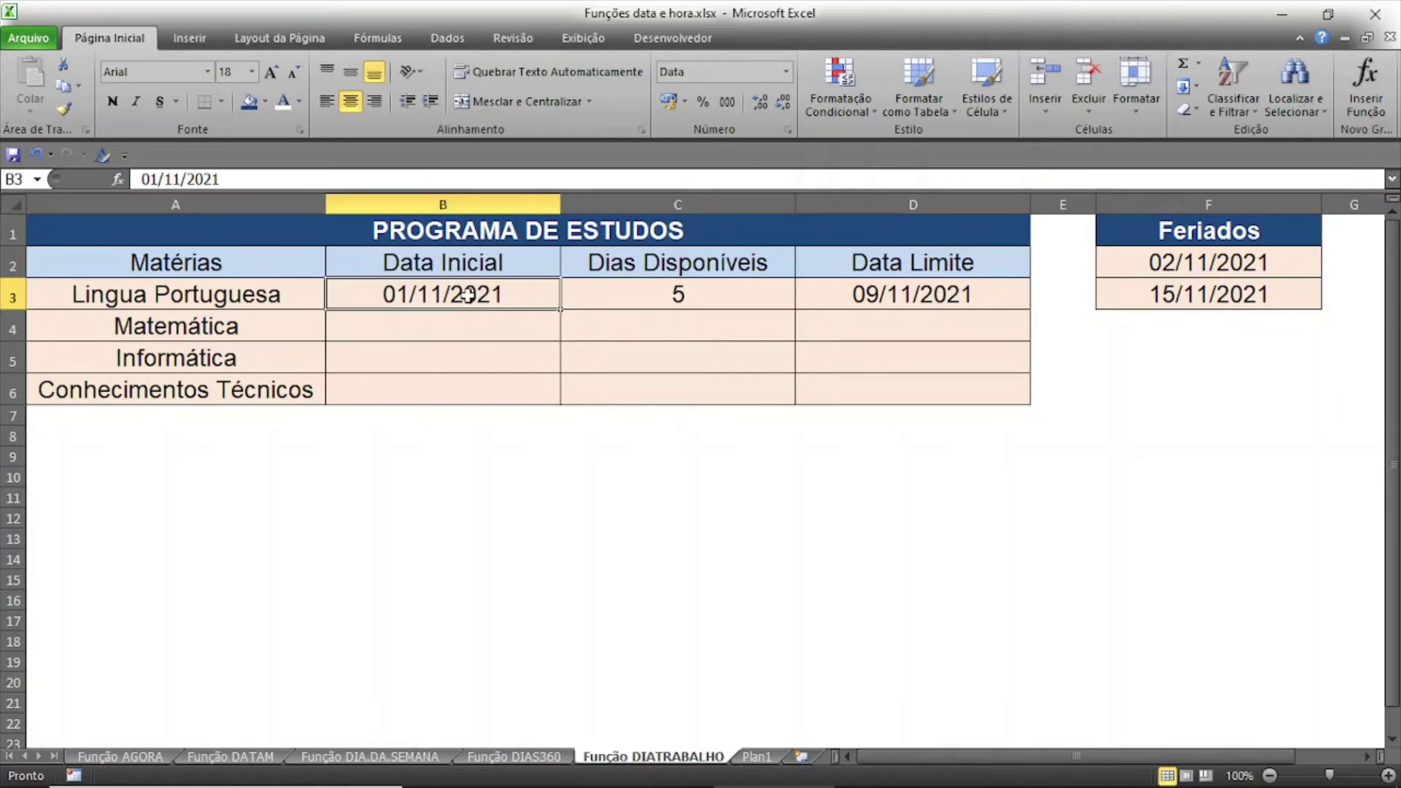
{"action": "left_click", "coordinate": [848, 294]}
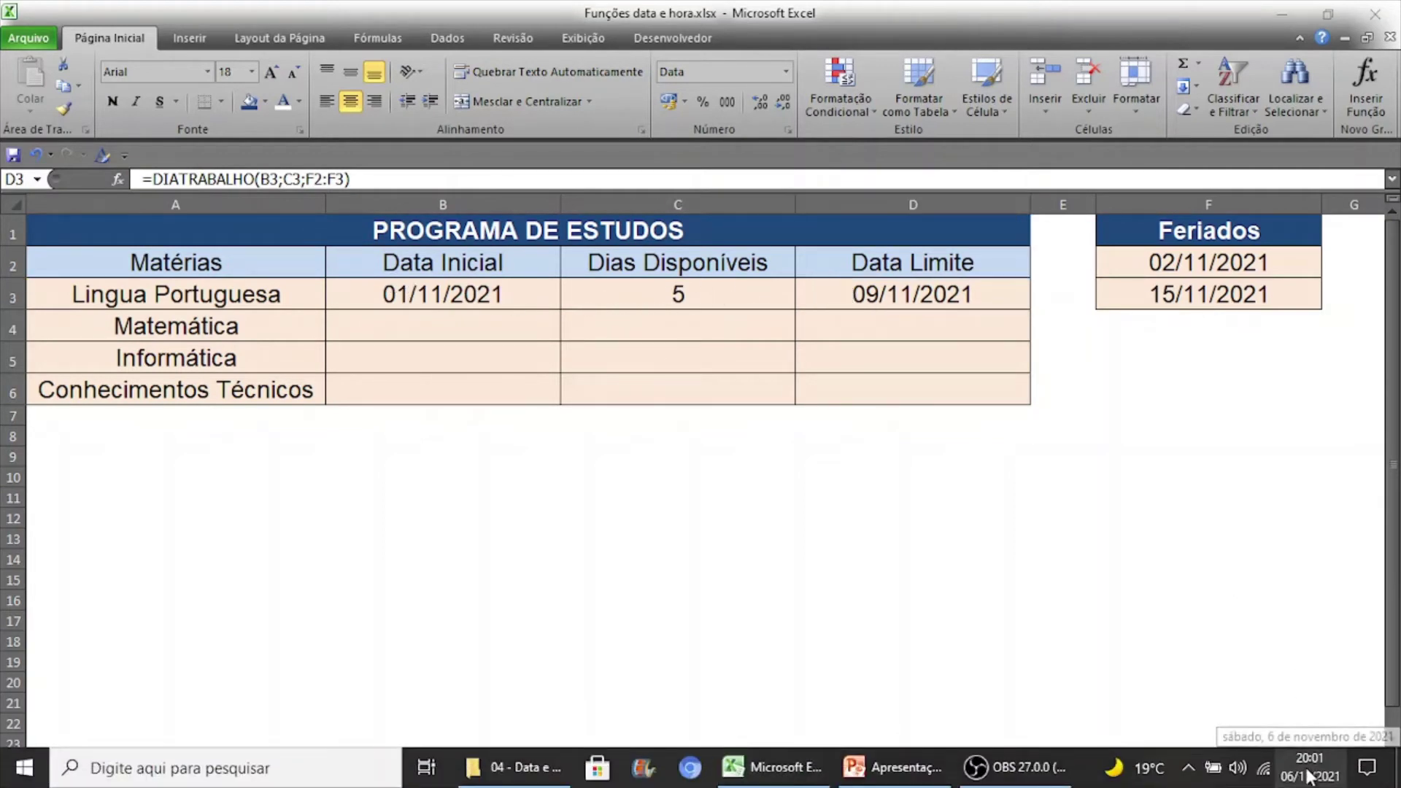
{"action": "left_click", "coordinate": [1309, 768]}
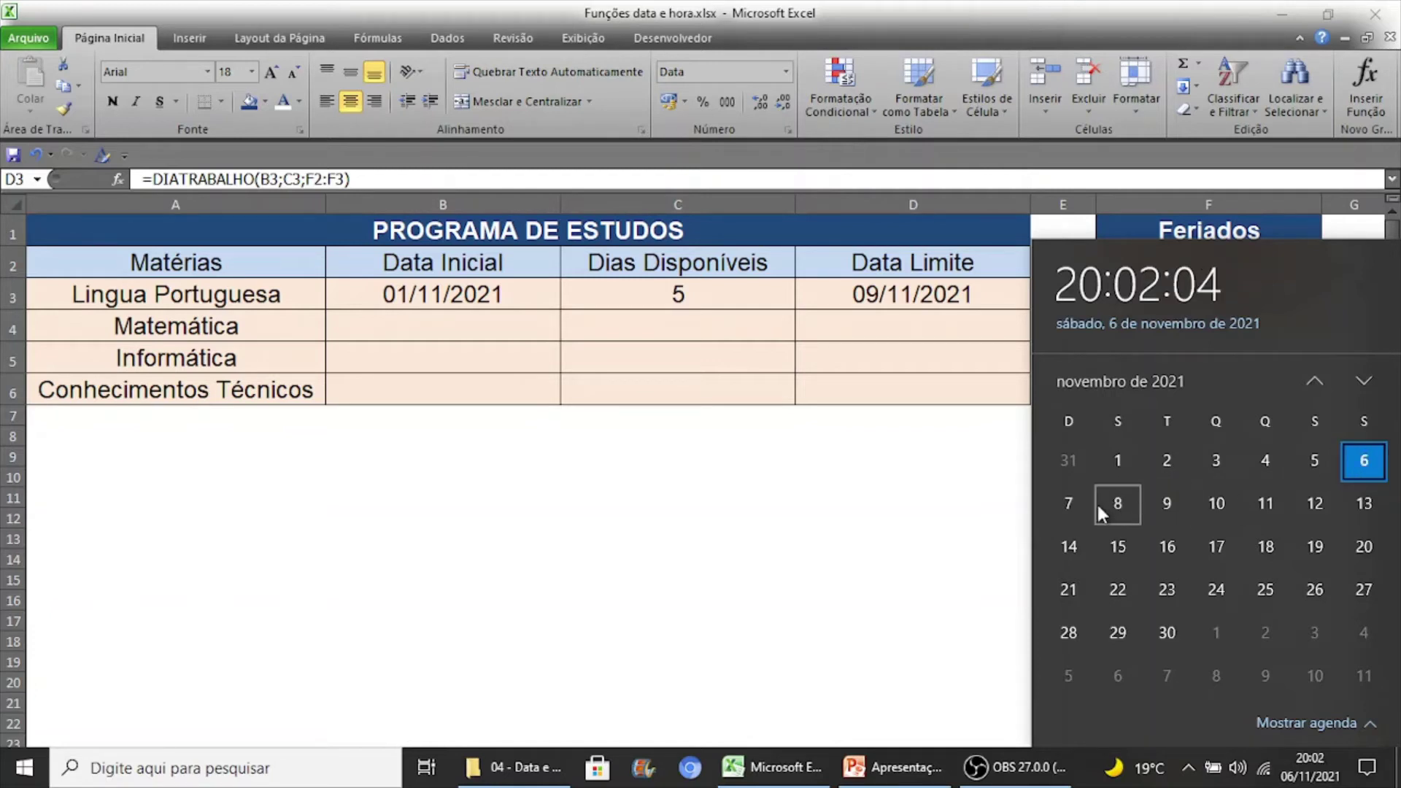
{"action": "left_click", "coordinate": [939, 307]}
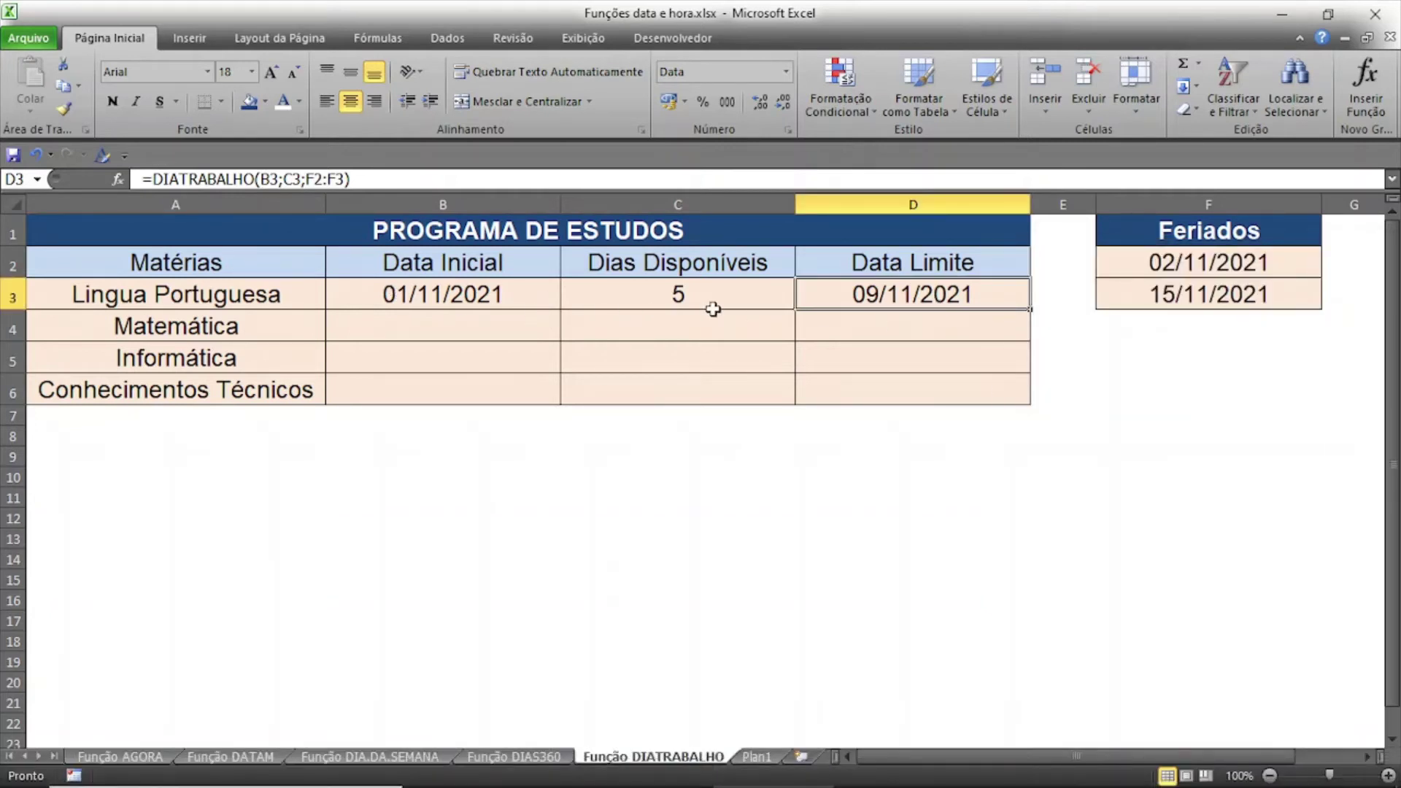
Enter 09/11/2021 as Matemática's Data Inicial in B4.
{"action": "left_click", "coordinate": [371, 326]}
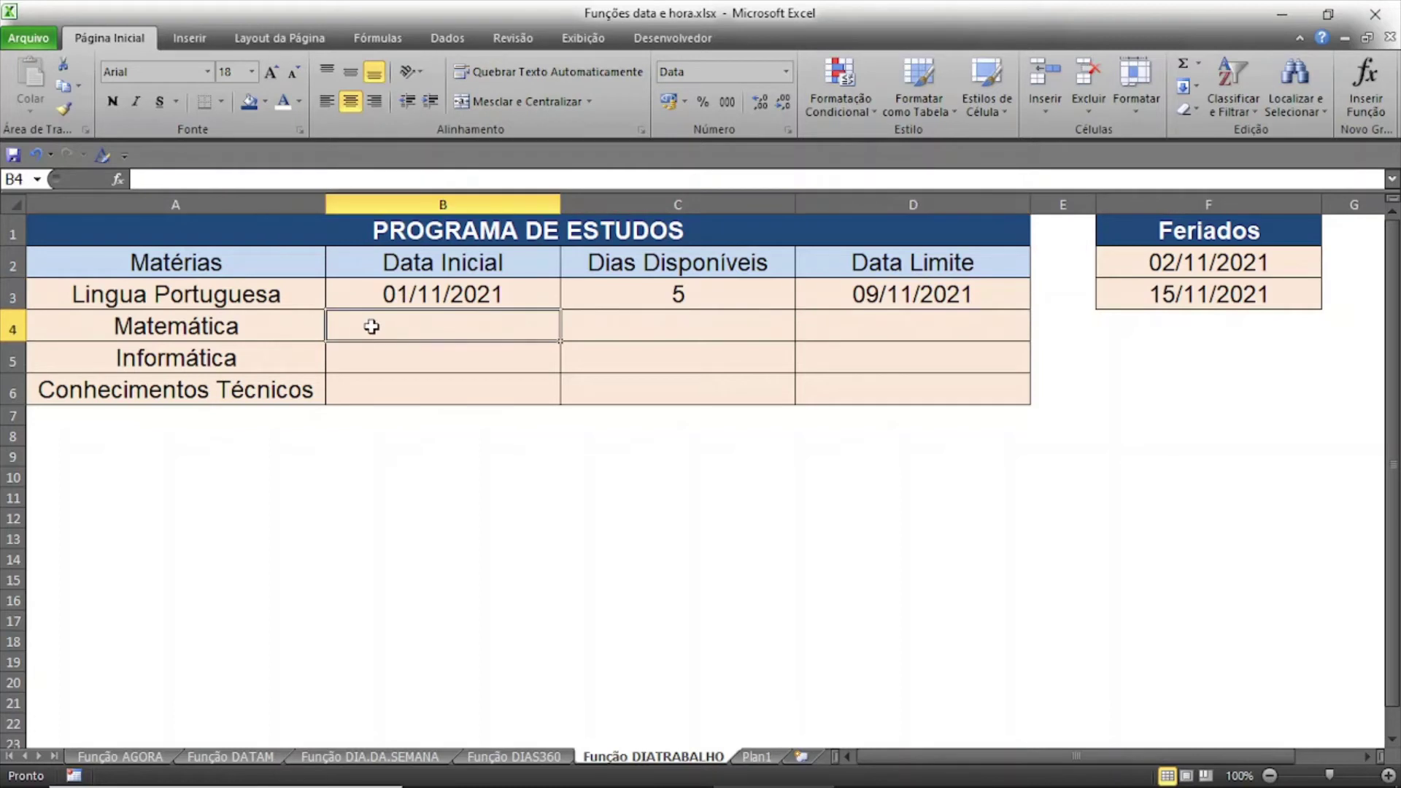
{"action": "type", "text": "09/"}
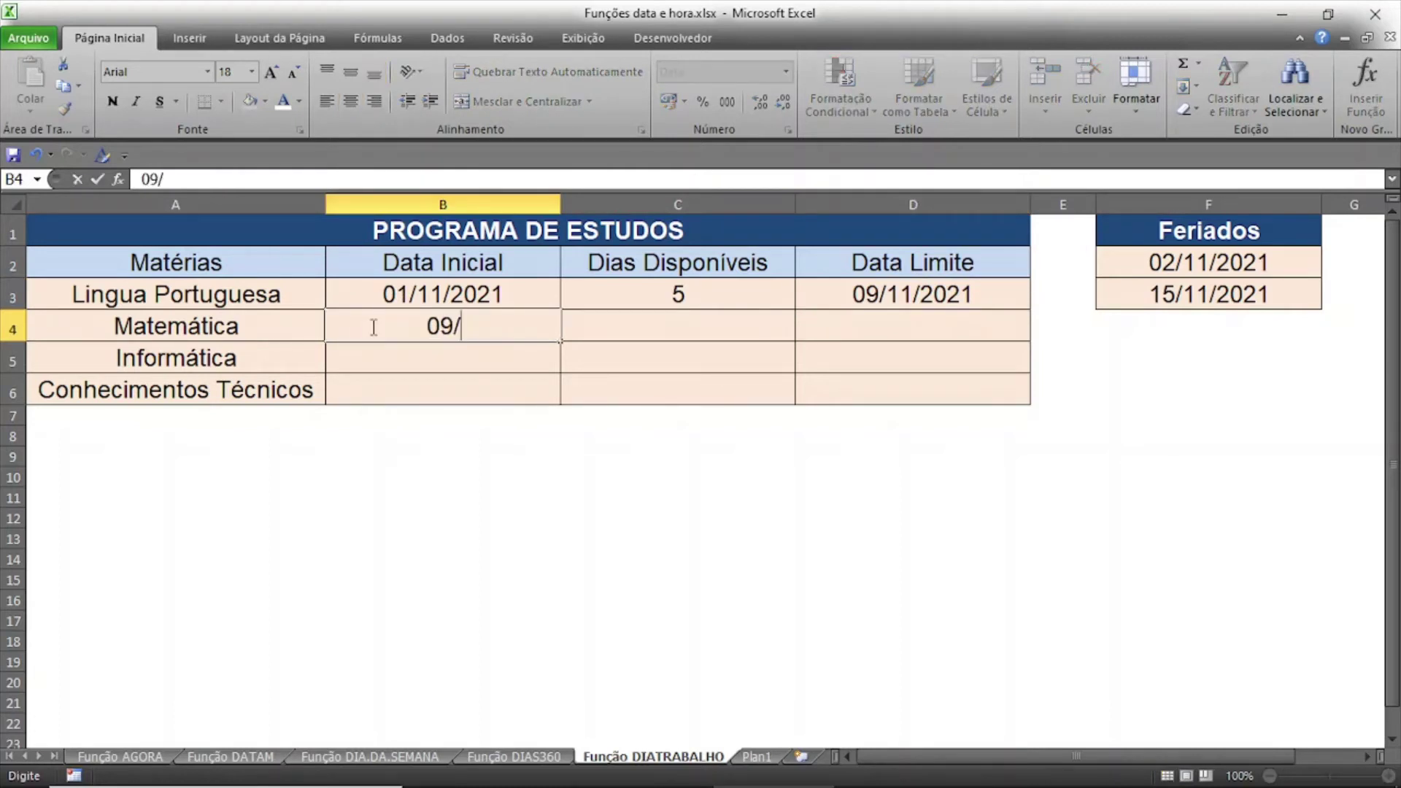
{"action": "type", "text": "11/202"}
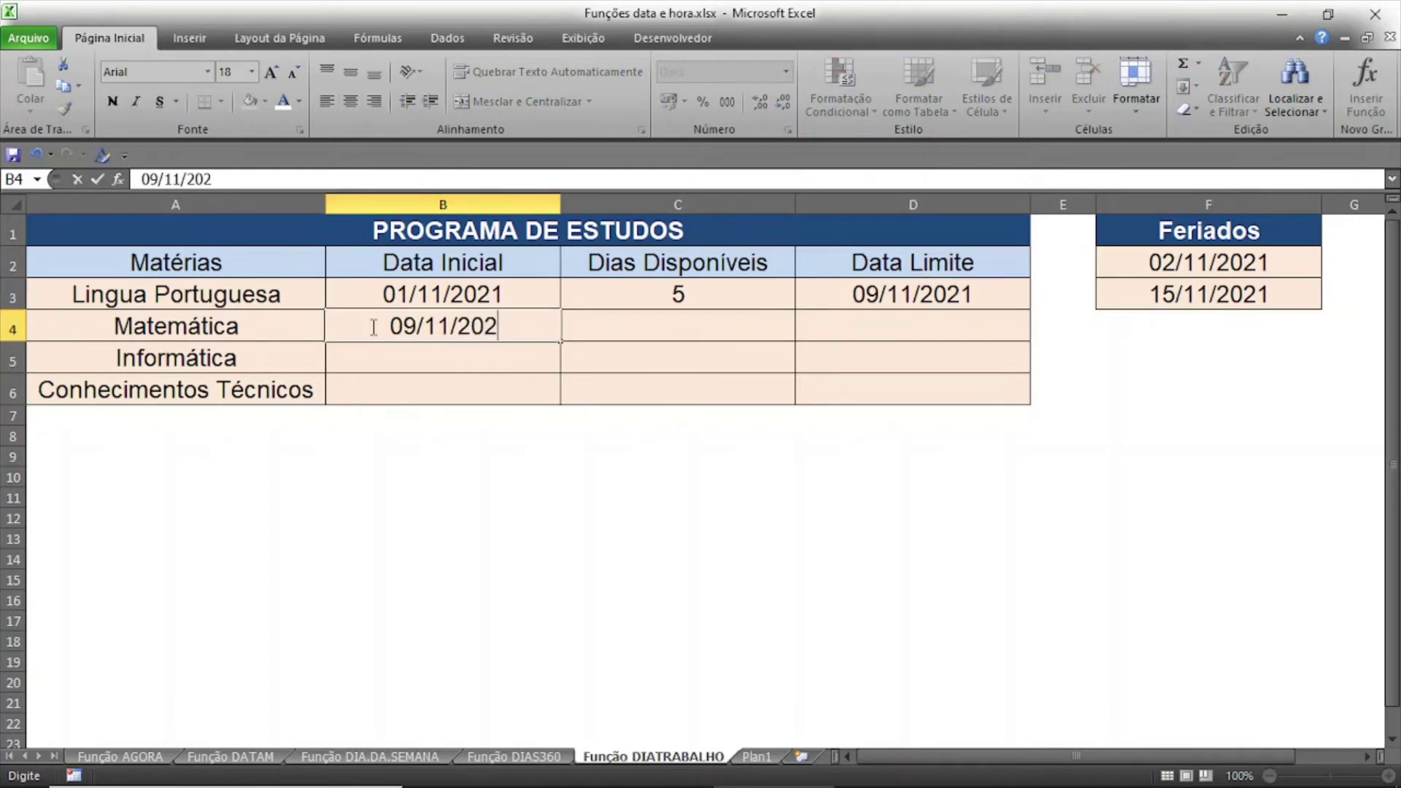
{"action": "type", "text": "1"}
{"action": "key", "text": "Tab"}
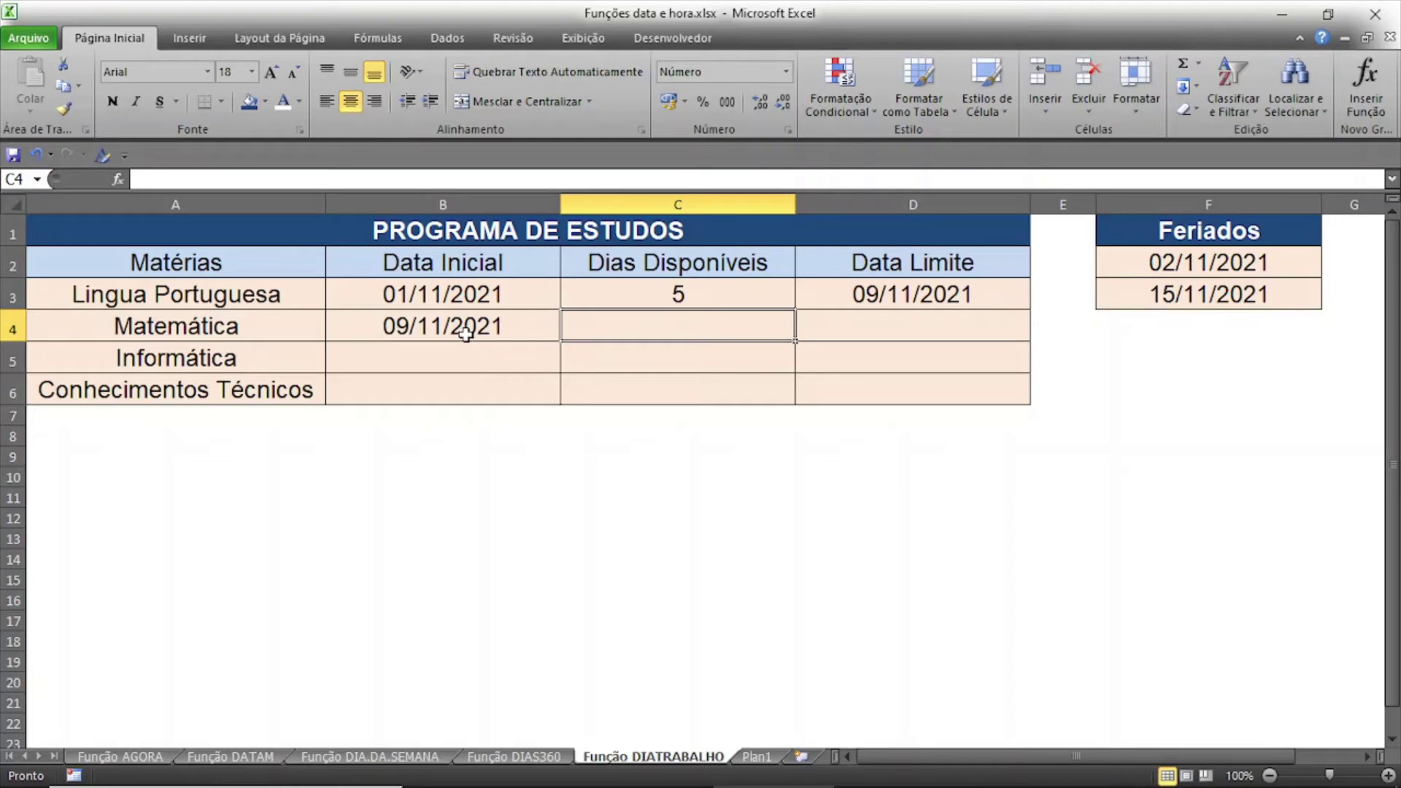
Attempt to fill row 3's days and formula into row 4, then undo both fills.
{"action": "left_click", "coordinate": [671, 295]}
{"action": "left_click_drag", "start_coordinate": [772, 282], "coordinate": [821, 299]}
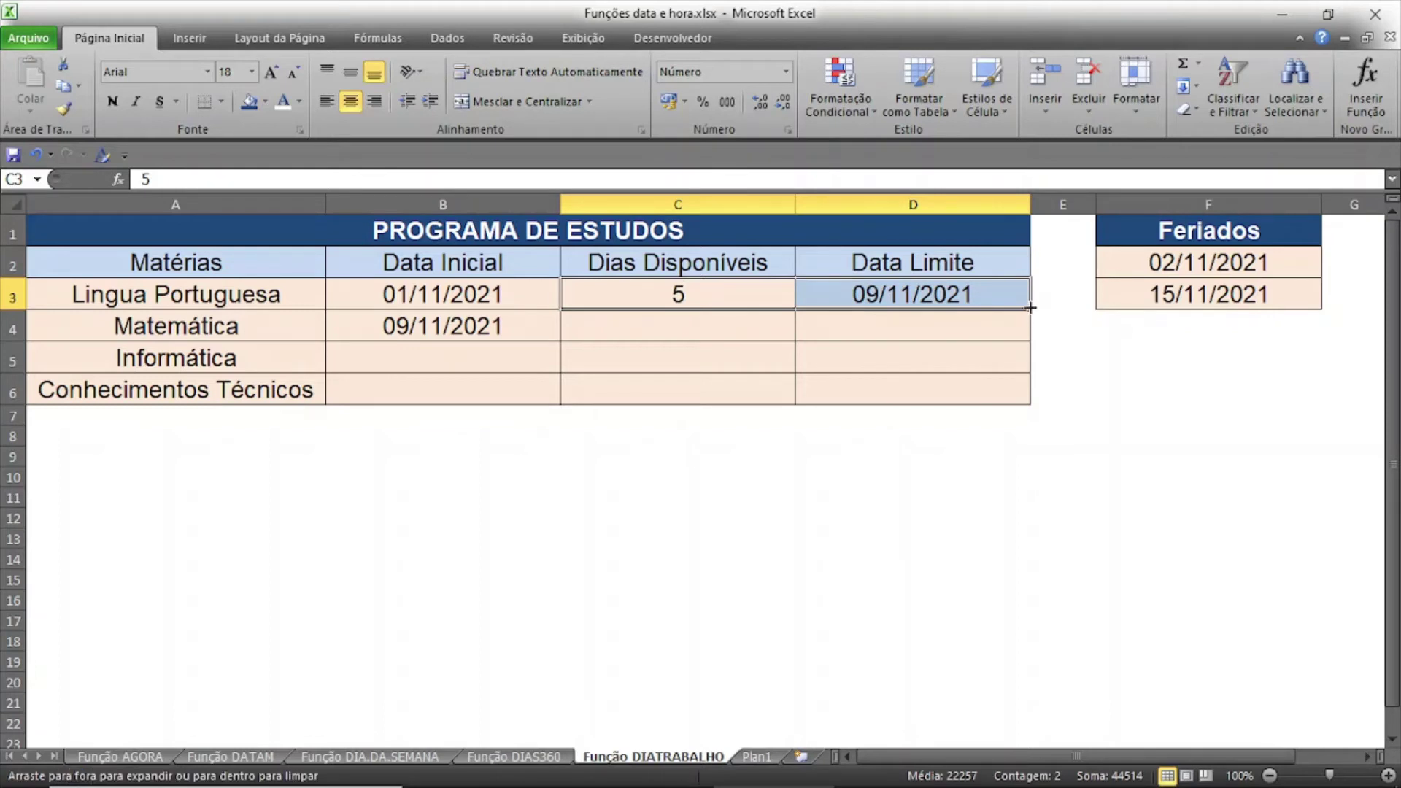
{"action": "left_click_drag", "start_coordinate": [1030, 313], "coordinate": [1031, 338]}
{"action": "left_click", "coordinate": [697, 303]}
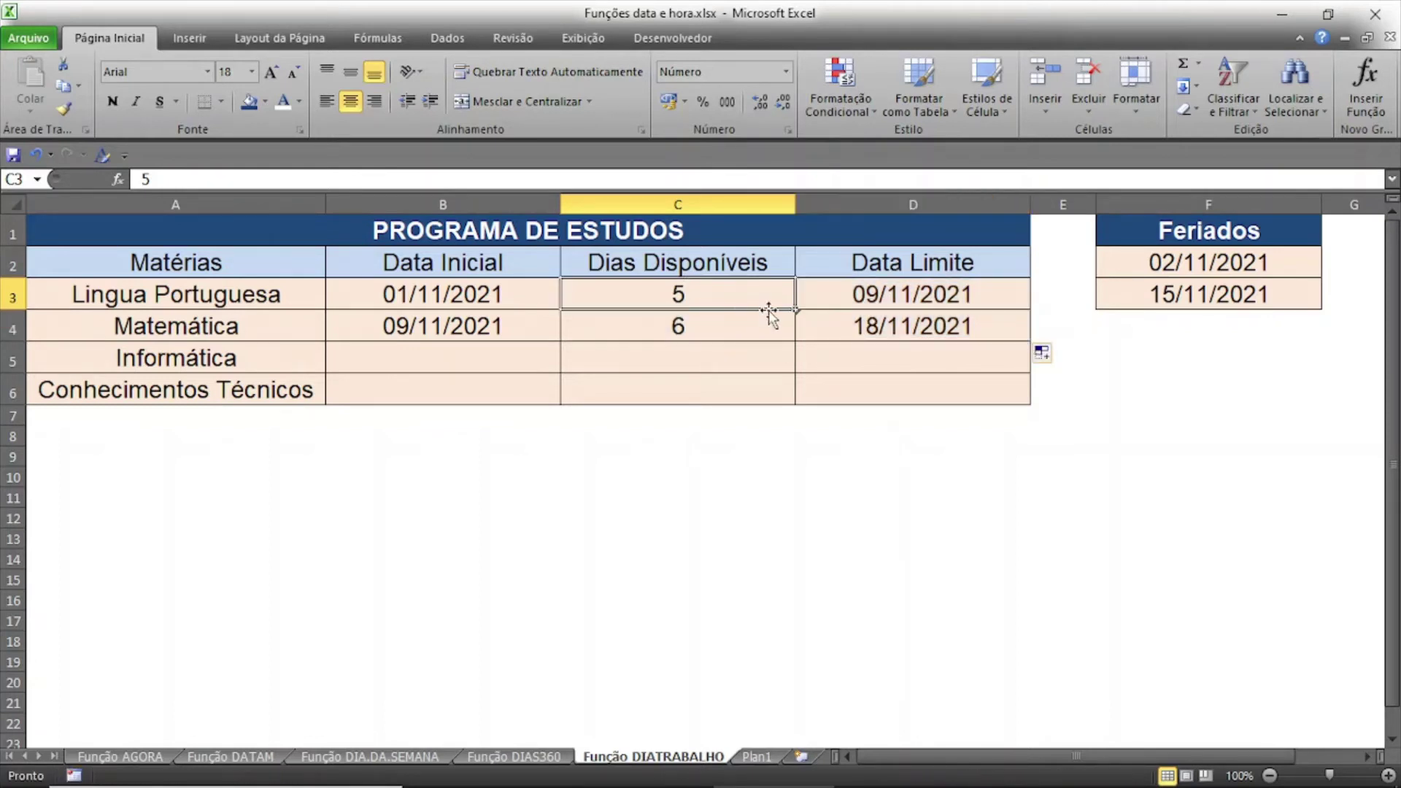
{"action": "left_click_drag", "start_coordinate": [794, 310], "coordinate": [776, 326]}
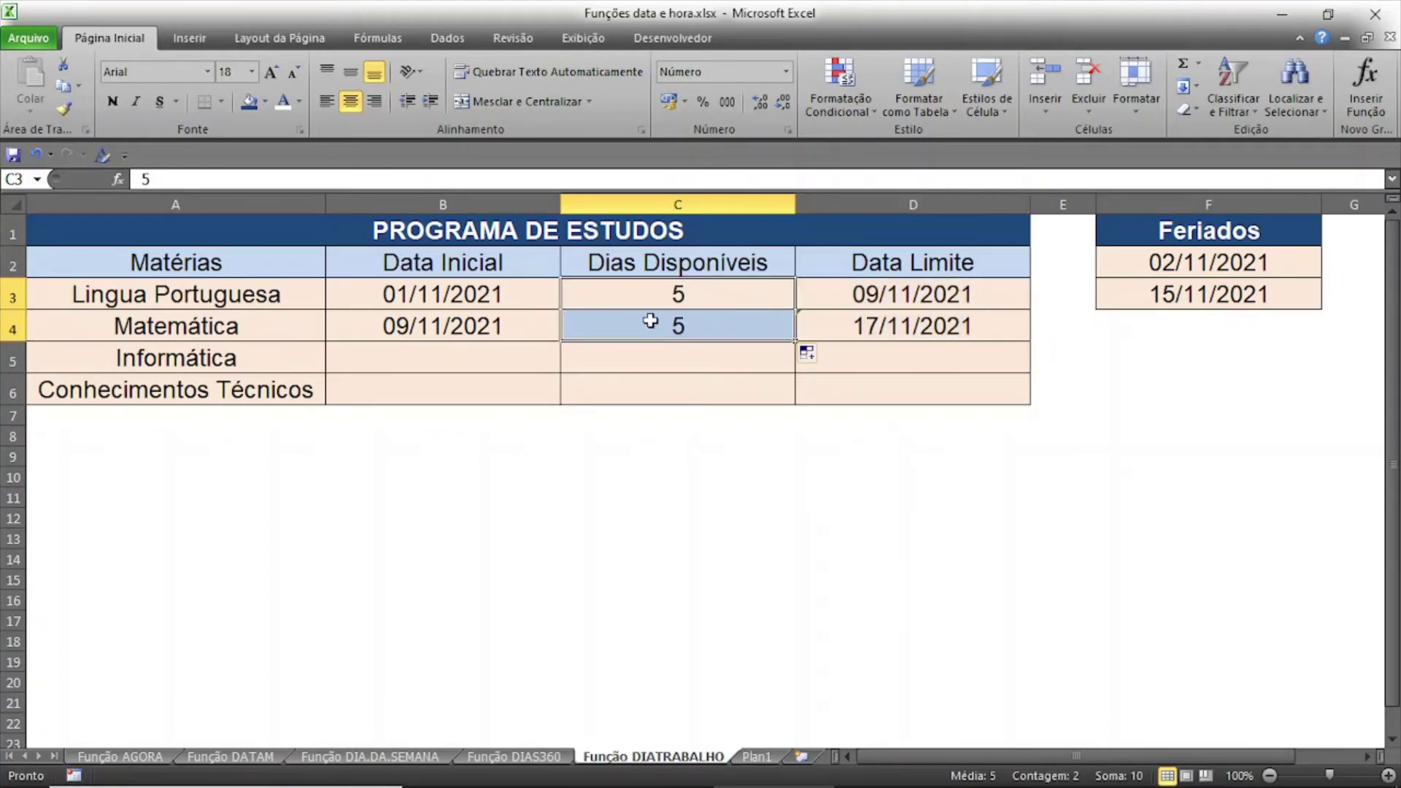
{"action": "left_click", "coordinate": [34, 156]}
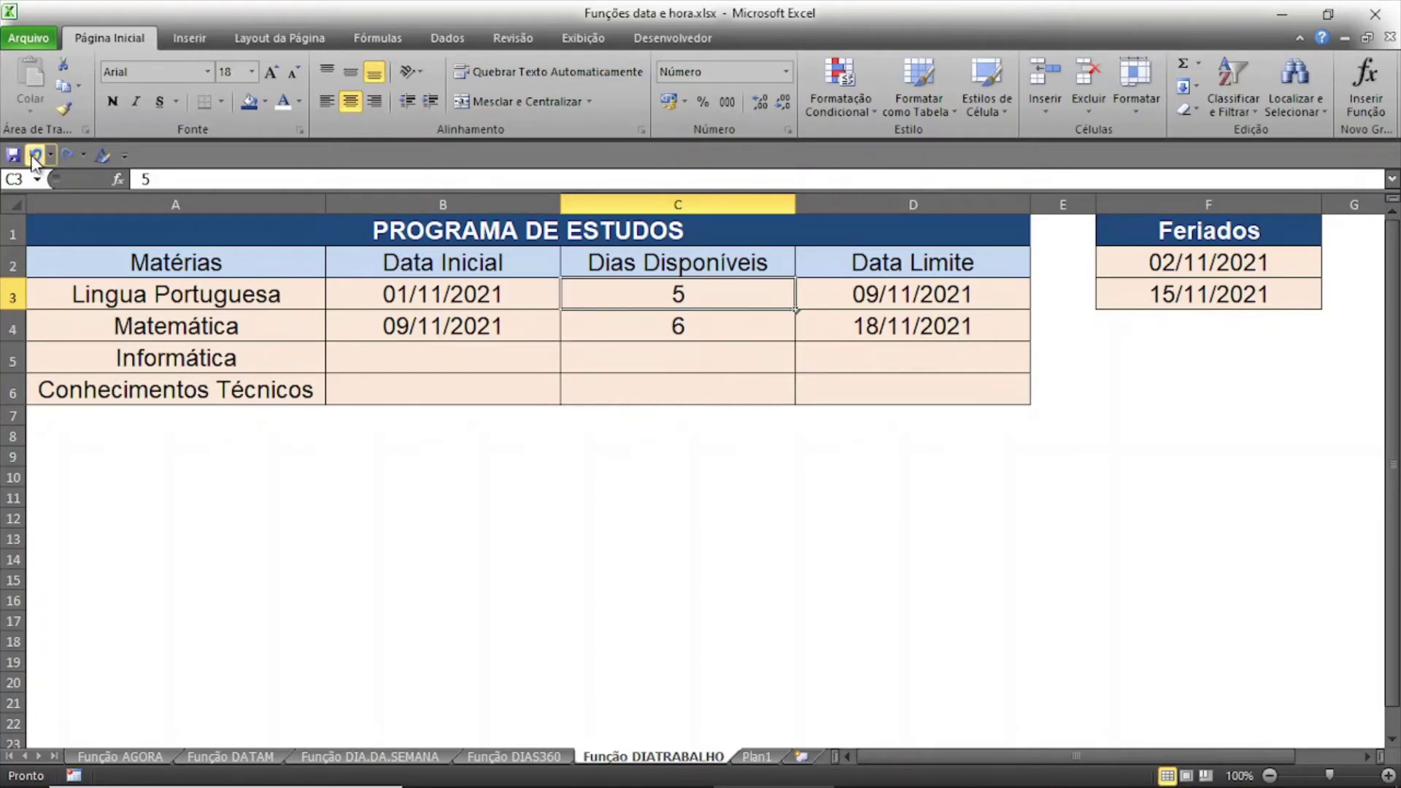
{"action": "left_click", "coordinate": [34, 156]}
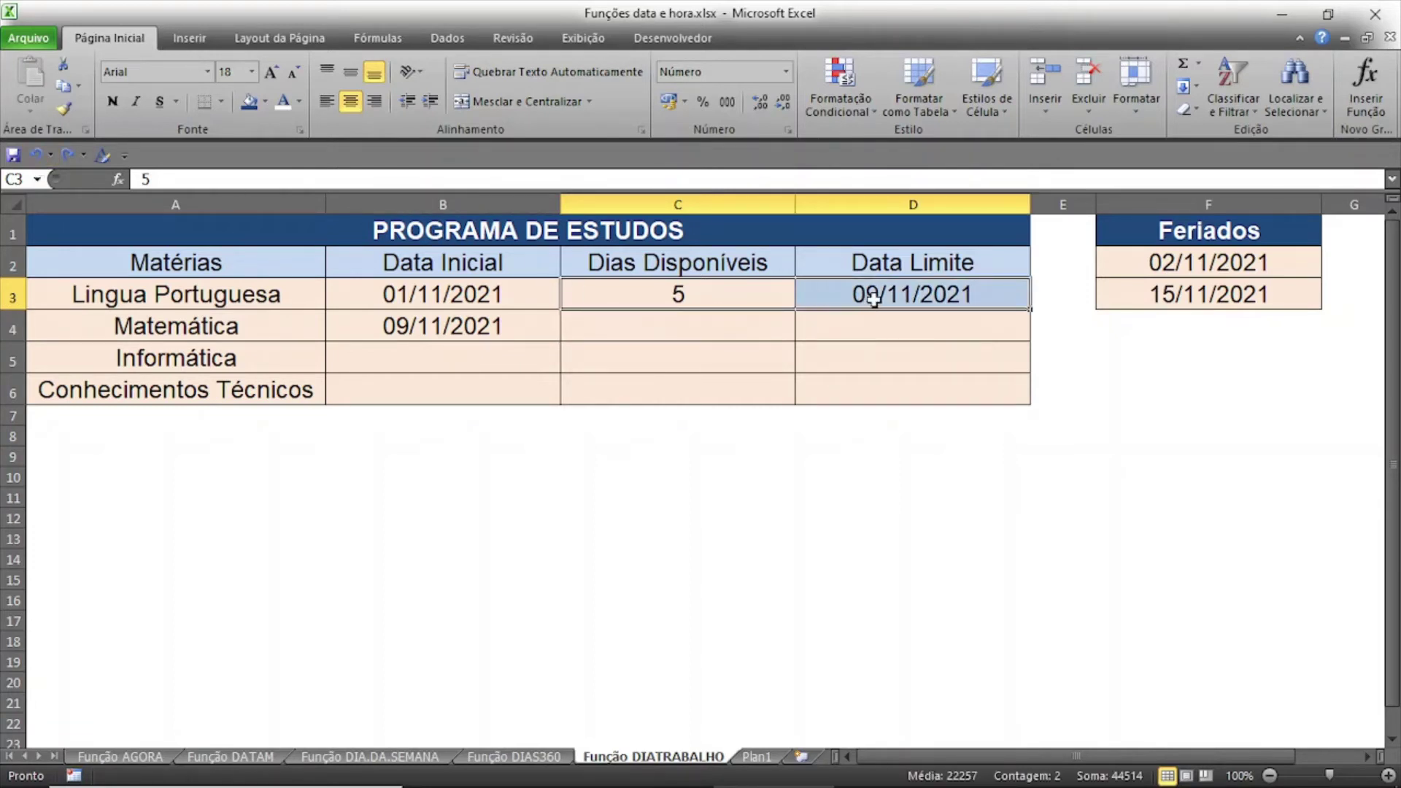
{"action": "left_click", "coordinate": [869, 299]}
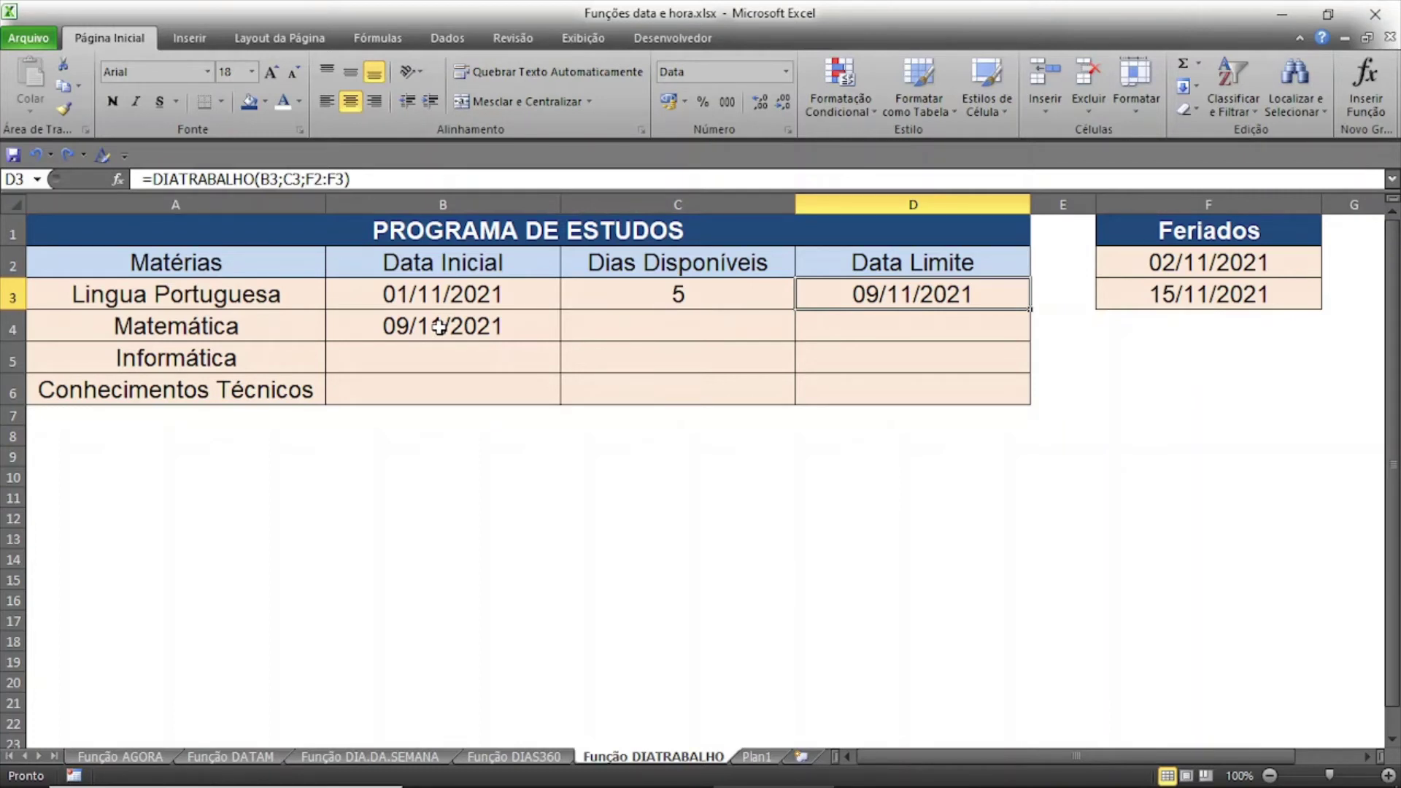
Fill 5 days into C4 and extend the DIATRABALHO formula to D4, giving 17/11/2021.
{"action": "left_click", "coordinate": [718, 303]}
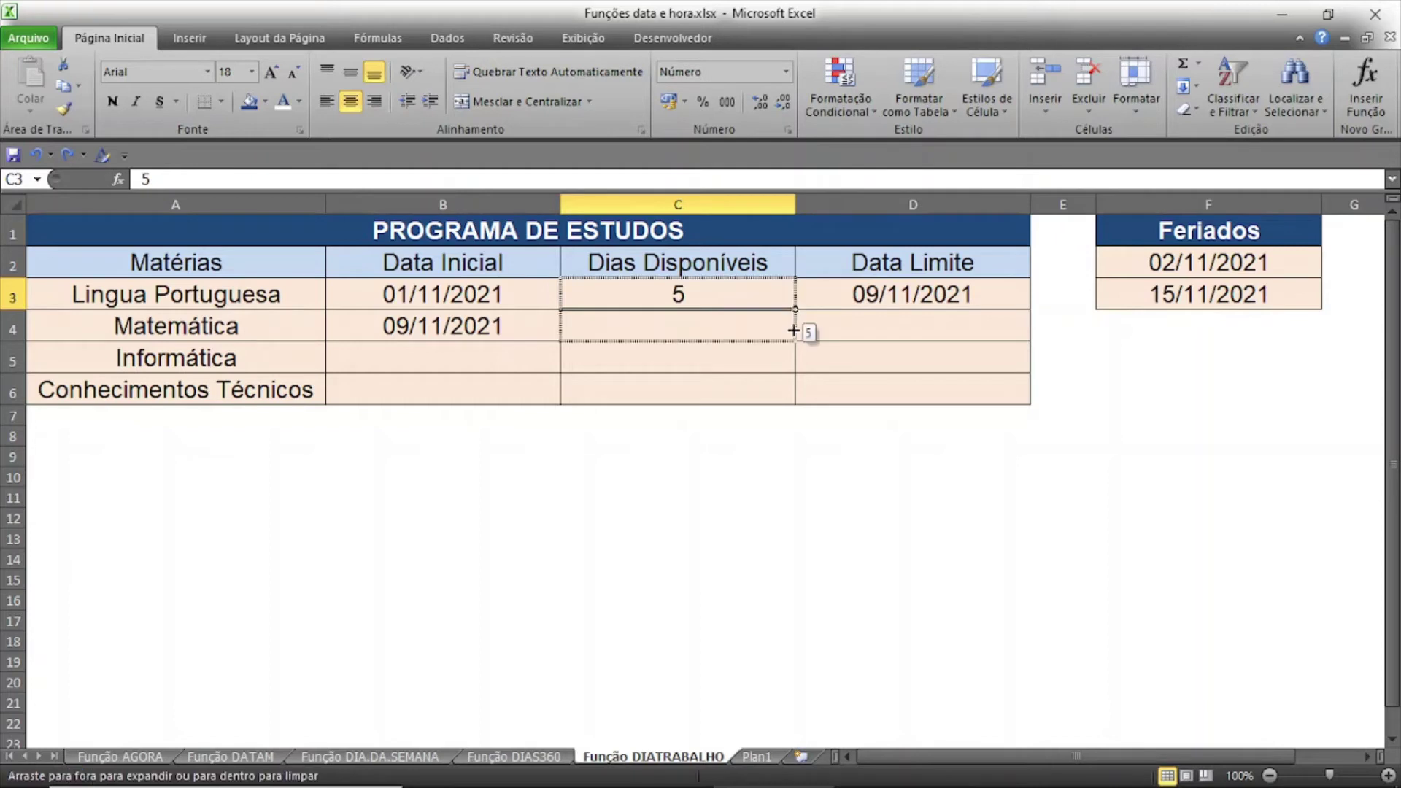
{"action": "left_click_drag", "start_coordinate": [794, 309], "coordinate": [795, 336]}
{"action": "left_click", "coordinate": [733, 326]}
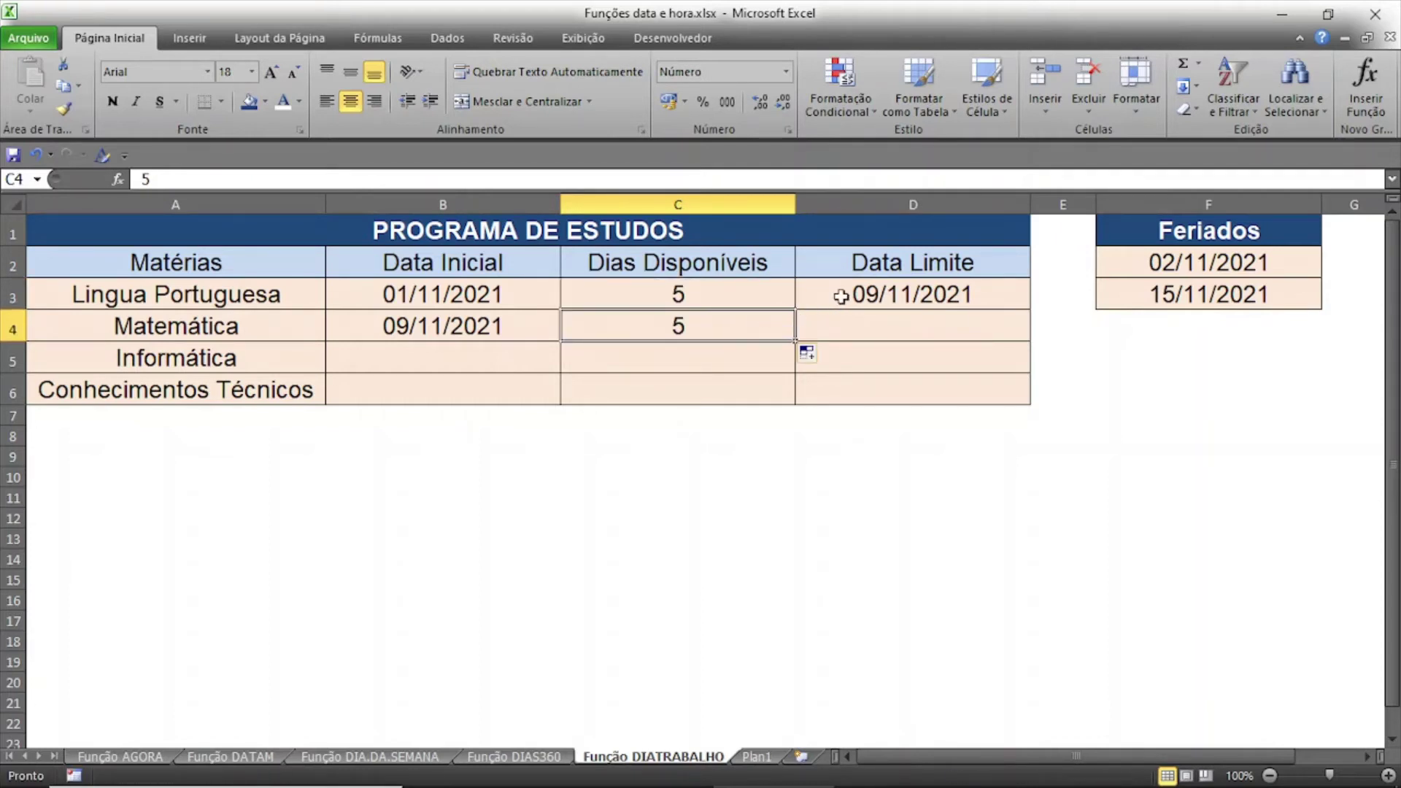
{"action": "left_click", "coordinate": [843, 297]}
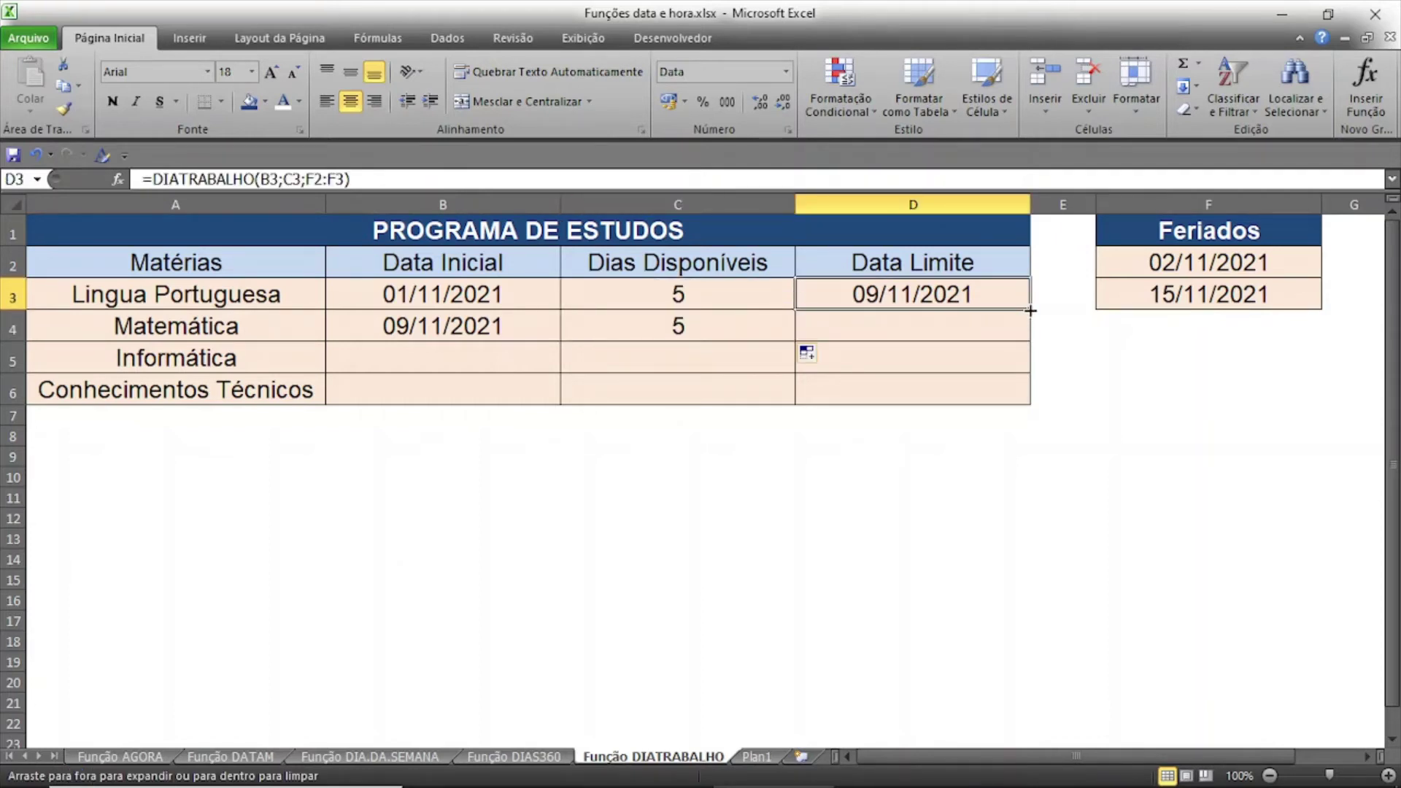
{"action": "left_click_drag", "start_coordinate": [1029, 310], "coordinate": [1029, 341]}
{"action": "left_click", "coordinate": [949, 326]}
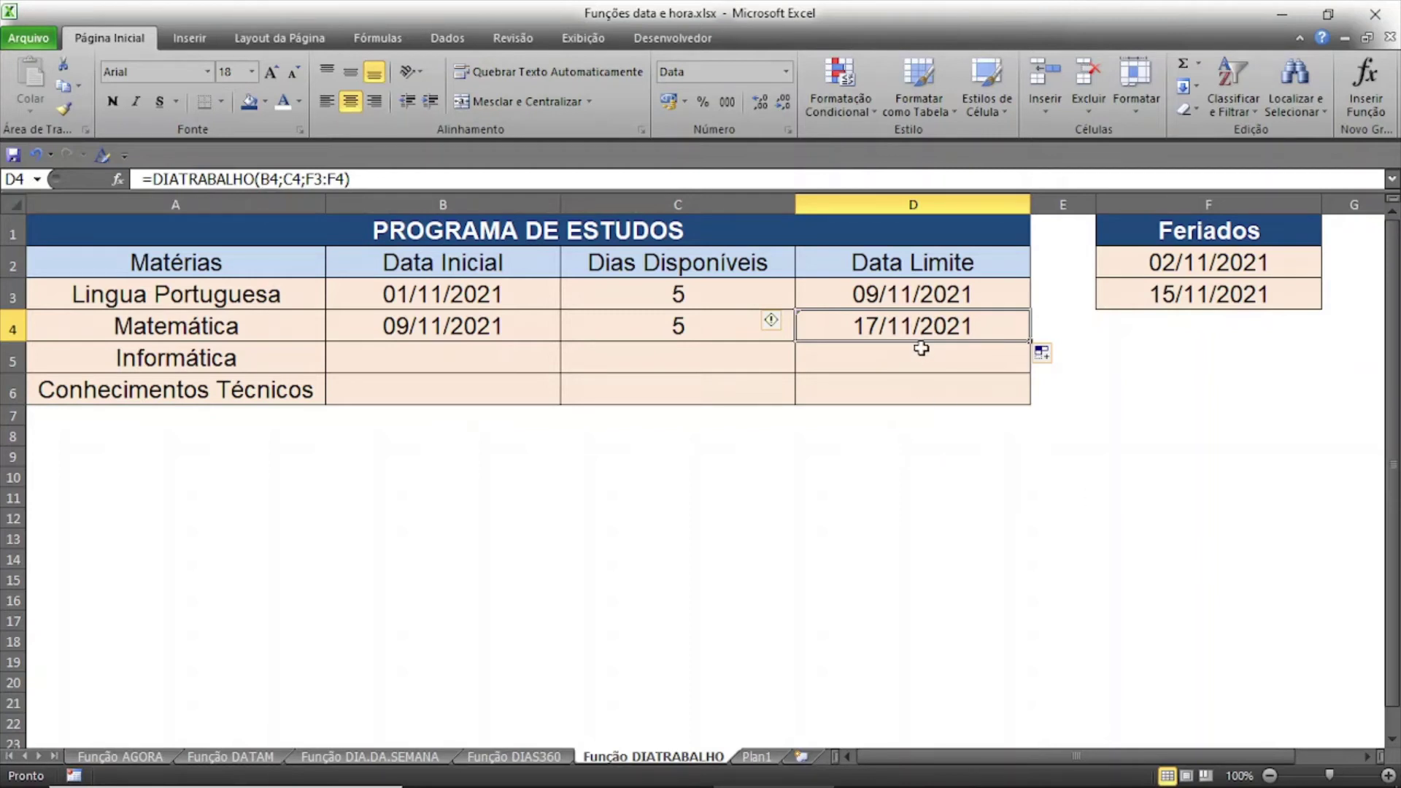
{"action": "left_click", "coordinate": [442, 362]}
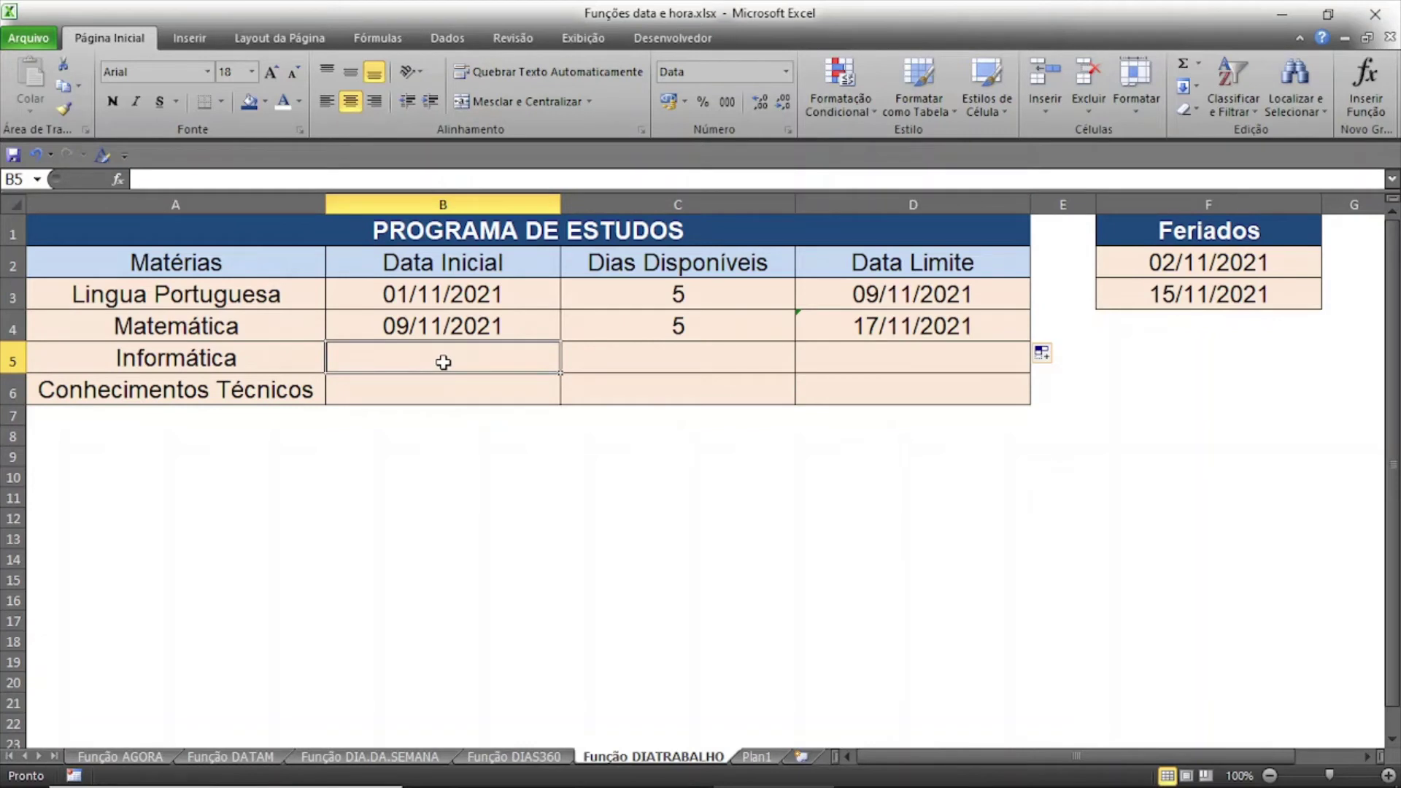
Paste Matemática's deadline 17/11/2021 as a value into Informática's start date B5.
{"action": "left_click", "coordinate": [891, 328]}
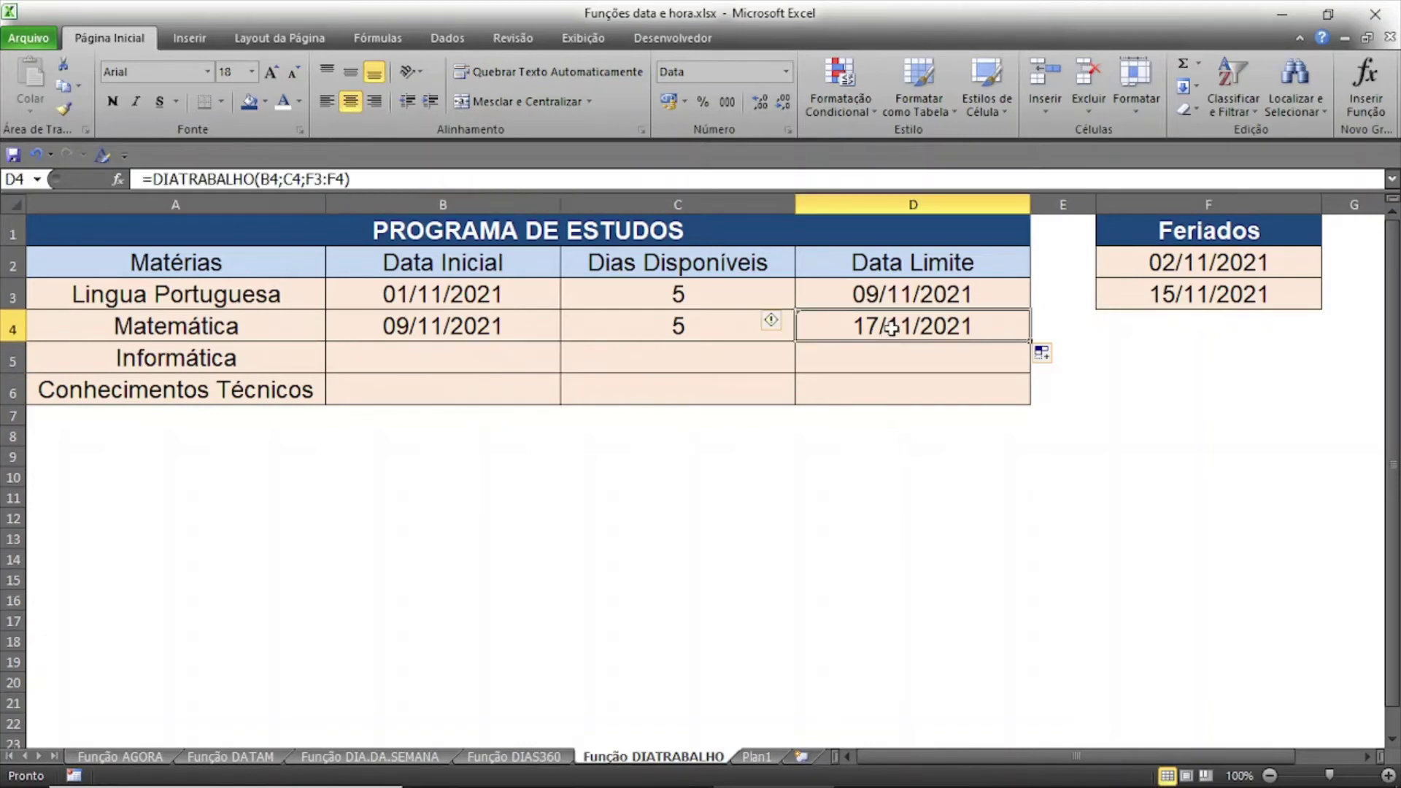
{"action": "right_click", "coordinate": [892, 328]}
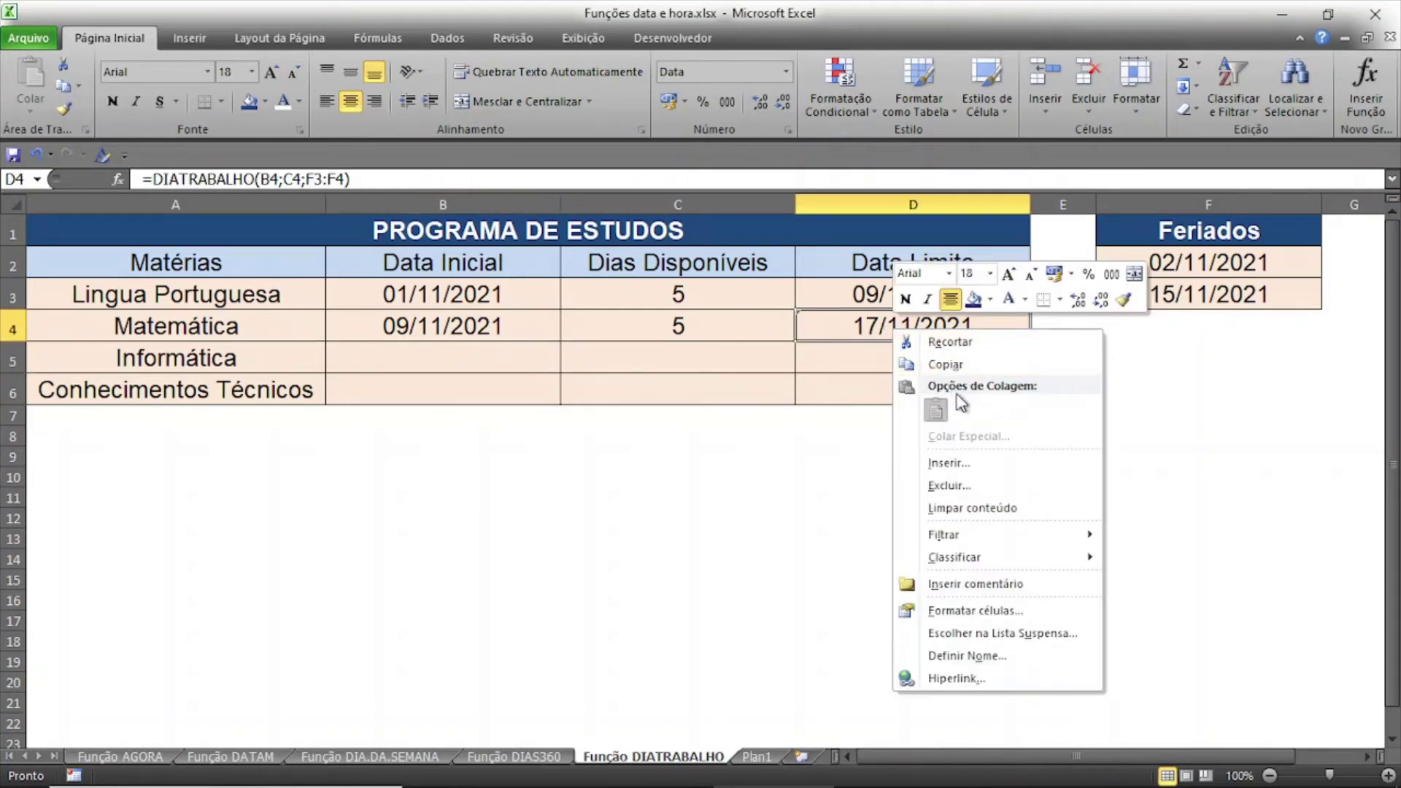
{"action": "left_click", "coordinate": [962, 362]}
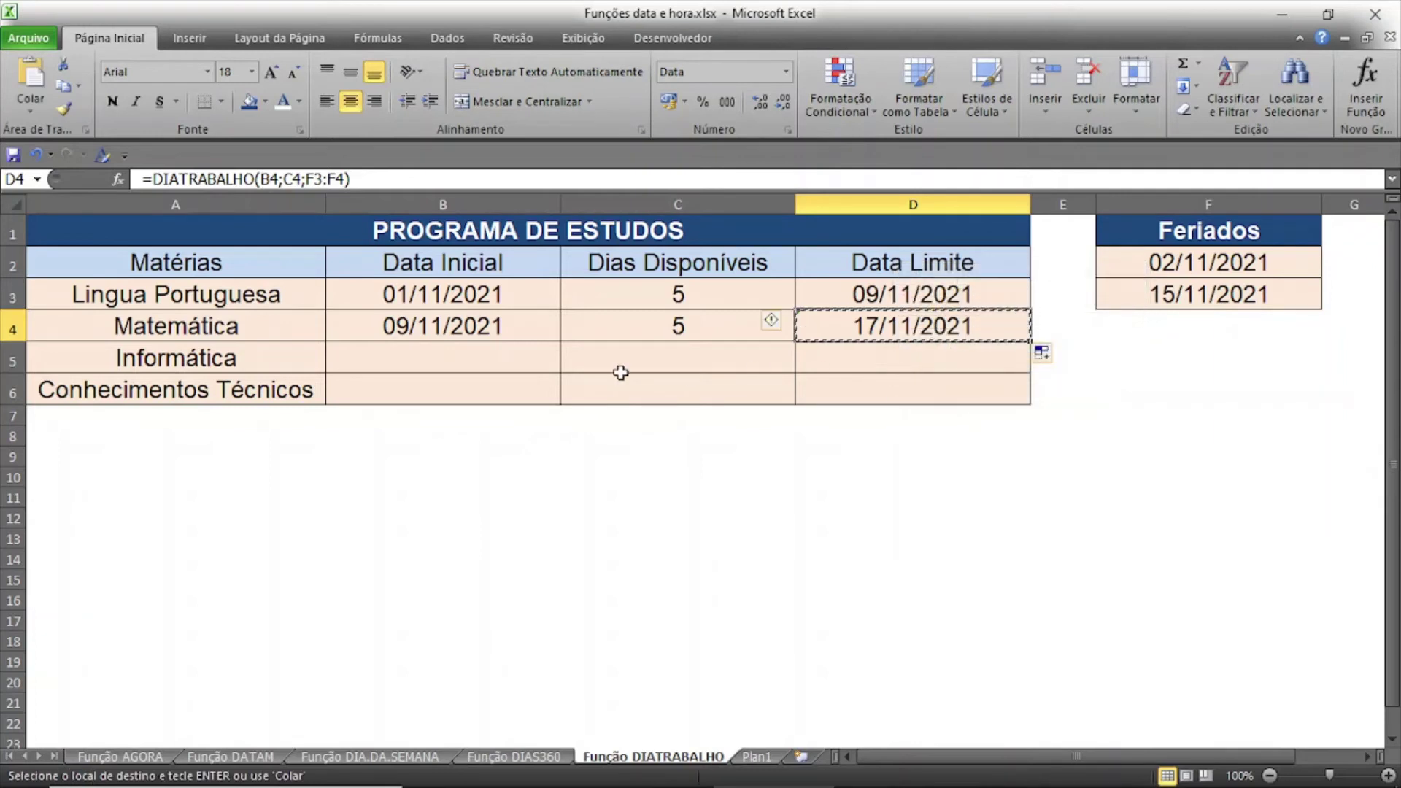
{"action": "right_click", "coordinate": [434, 356]}
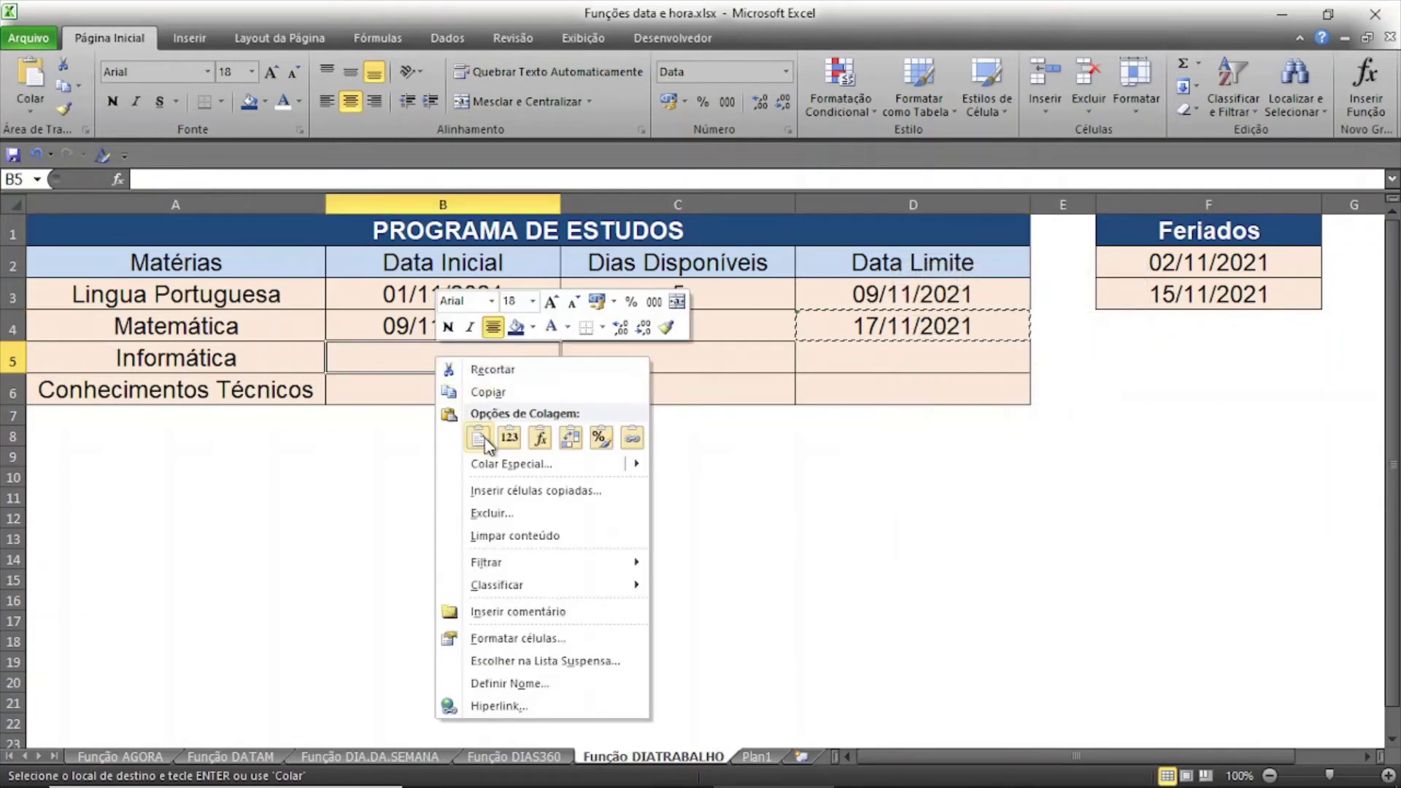
{"action": "left_click", "coordinate": [509, 438]}
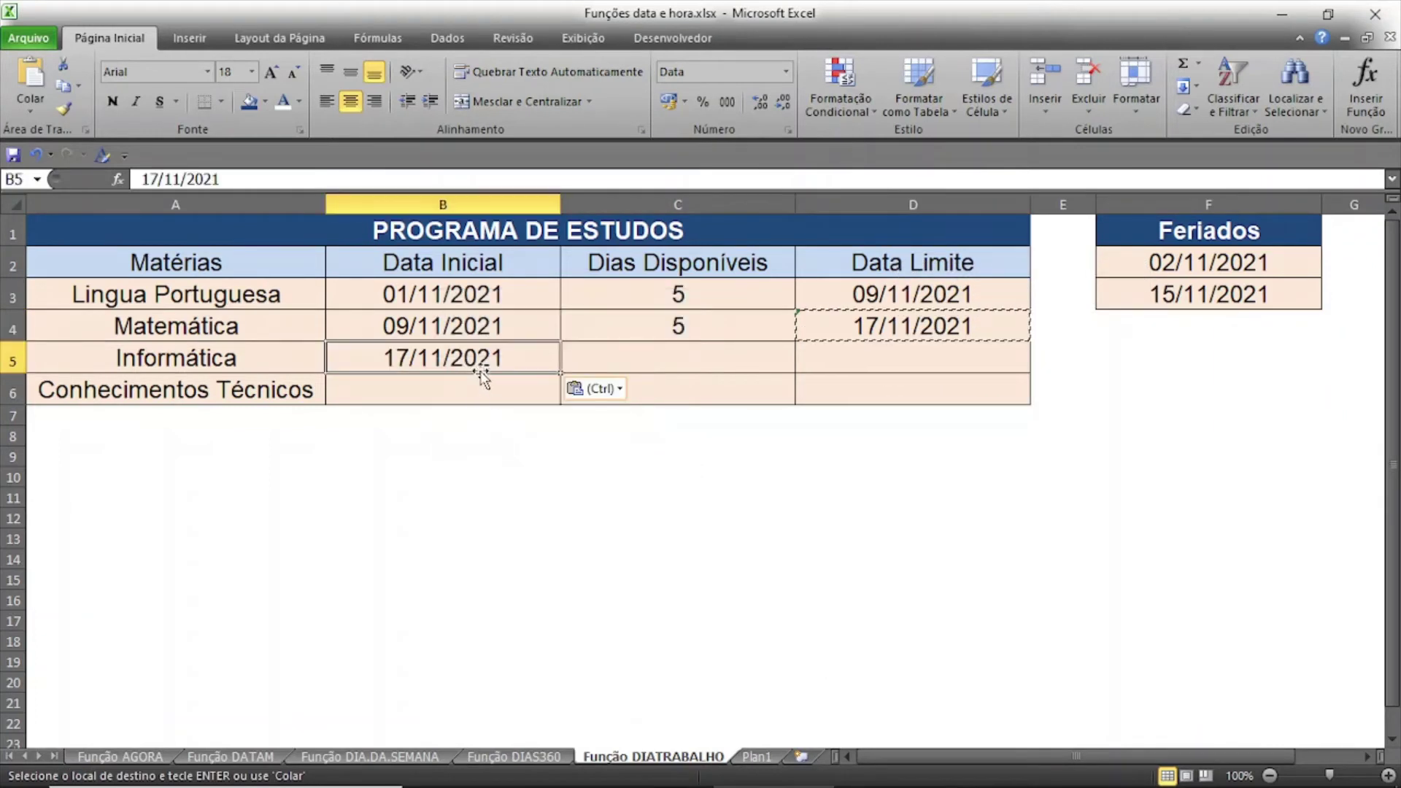
{"action": "key", "text": "Escape"}
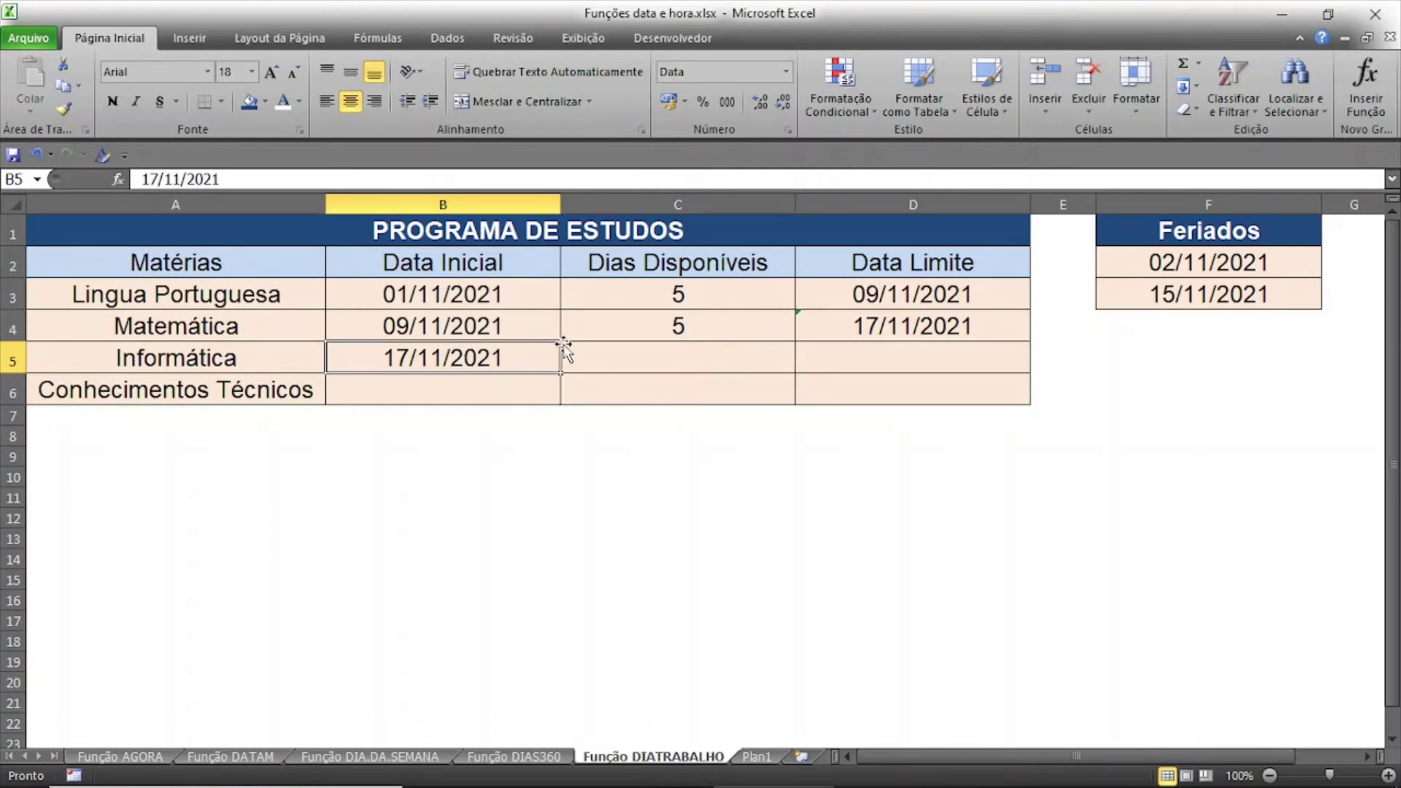
Fill 5 days into C5 and extend the DIATRABALHO formula to D5, giving 24/11/2021.
{"action": "left_click", "coordinate": [696, 330]}
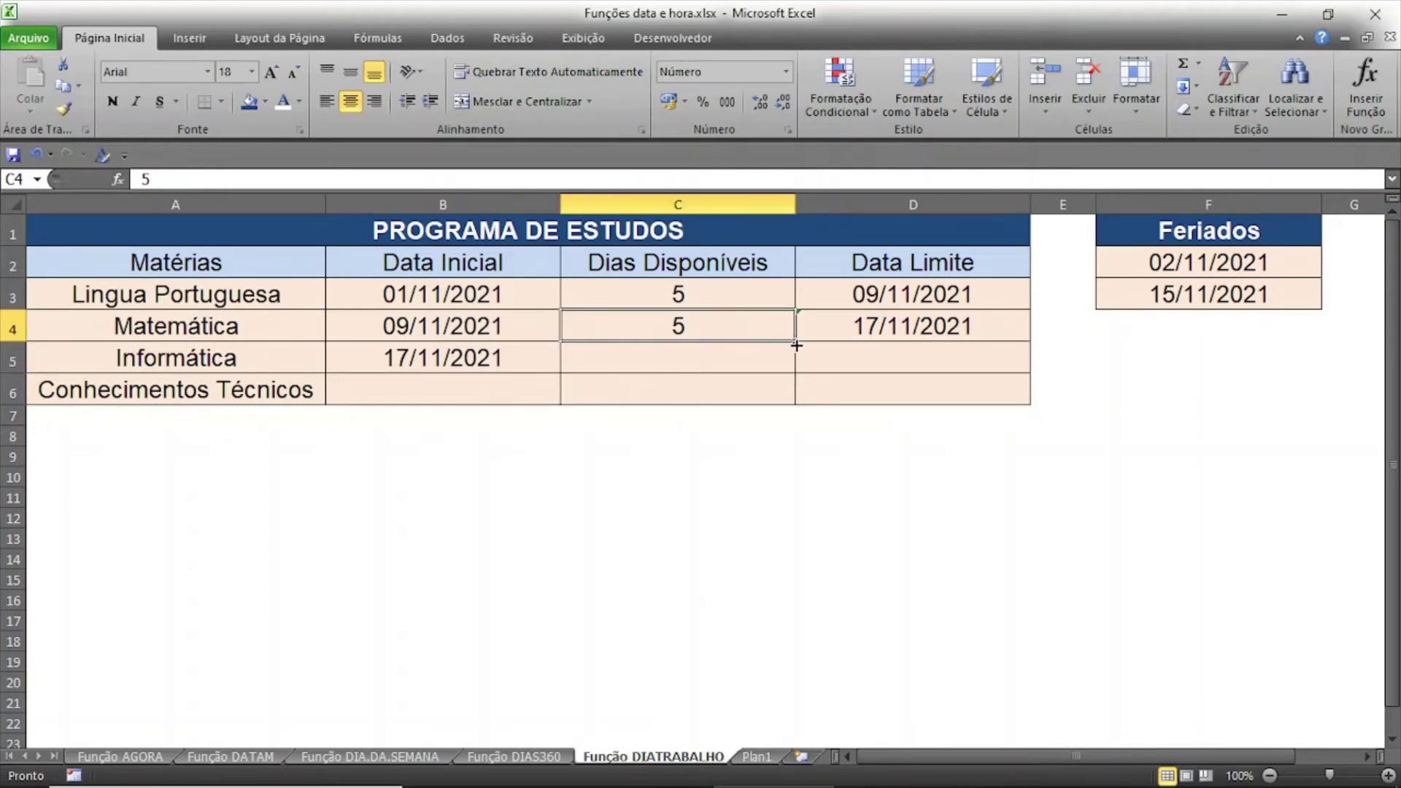
{"action": "left_click_drag", "start_coordinate": [796, 345], "coordinate": [803, 362]}
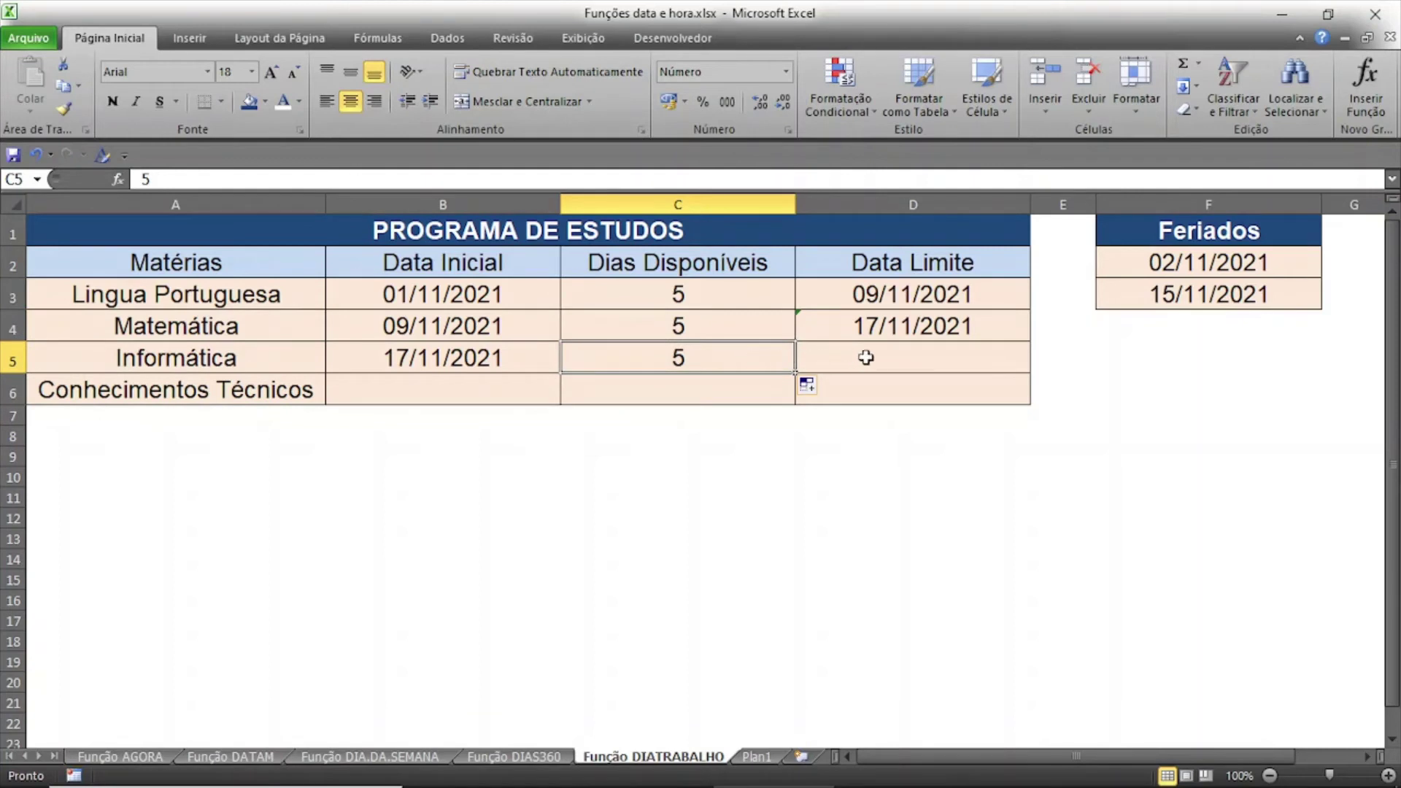
{"action": "left_click", "coordinate": [901, 334]}
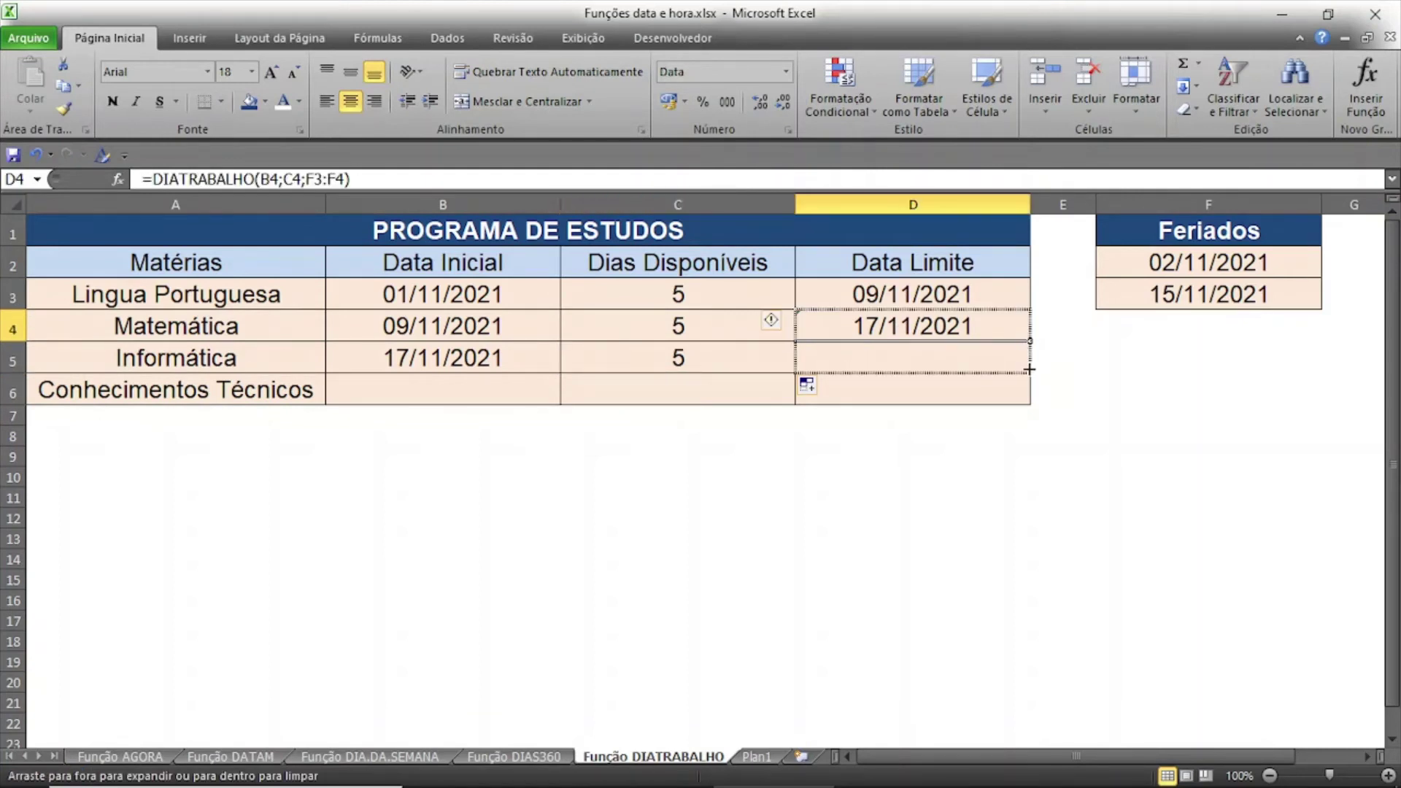
{"action": "left_click_drag", "start_coordinate": [1028, 341], "coordinate": [1028, 370]}
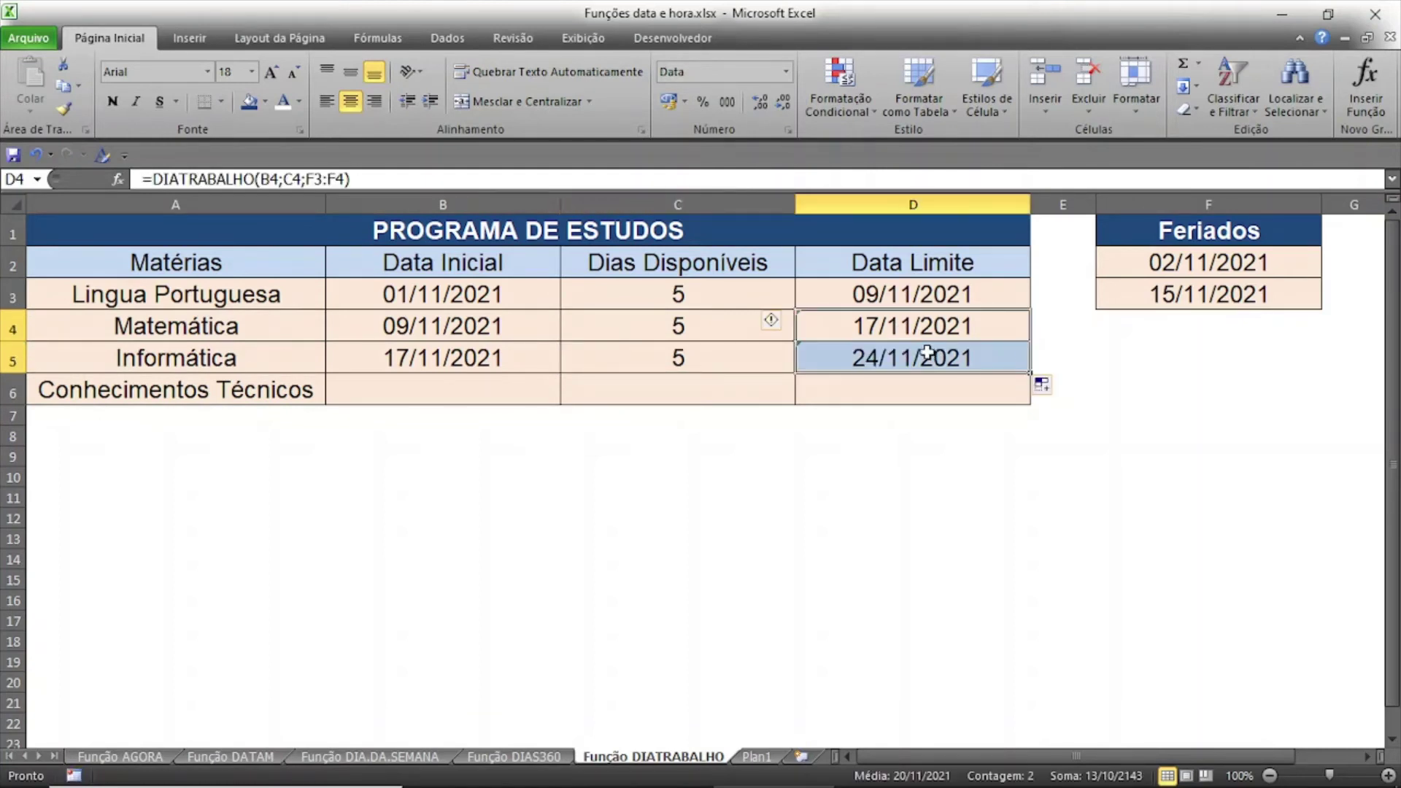
{"action": "left_click", "coordinate": [449, 362]}
{"action": "left_click", "coordinate": [843, 366]}
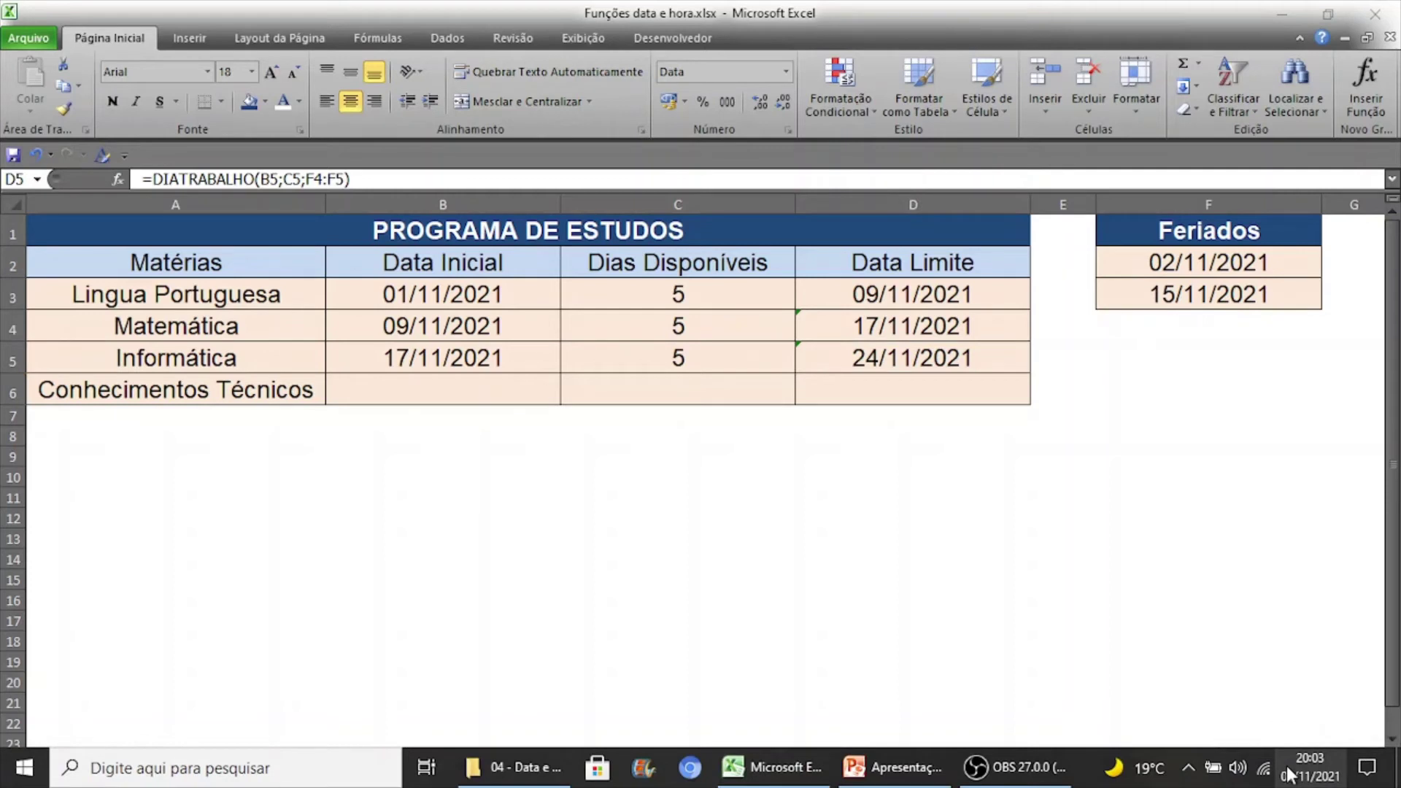
{"action": "left_click", "coordinate": [1310, 766]}
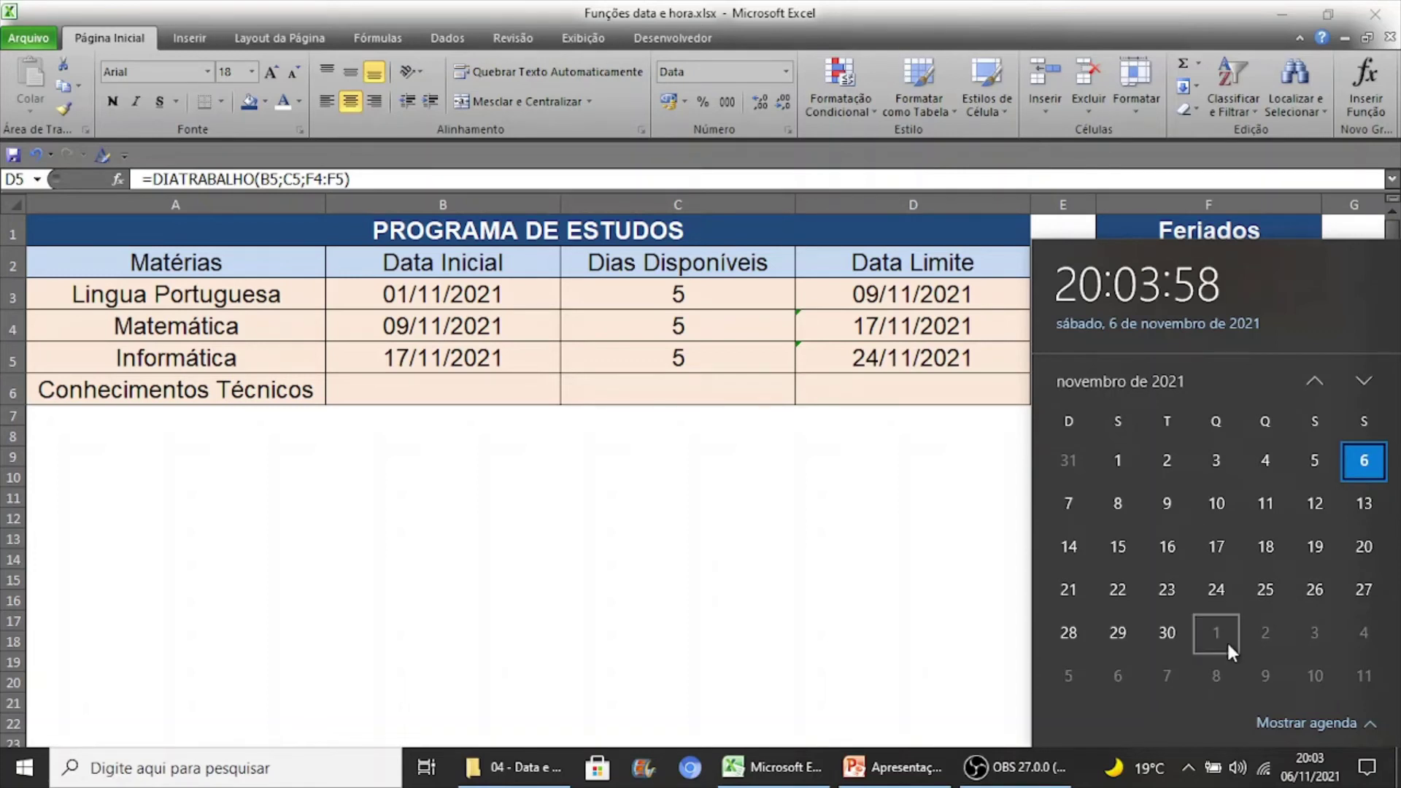
{"action": "left_click", "coordinate": [1001, 523]}
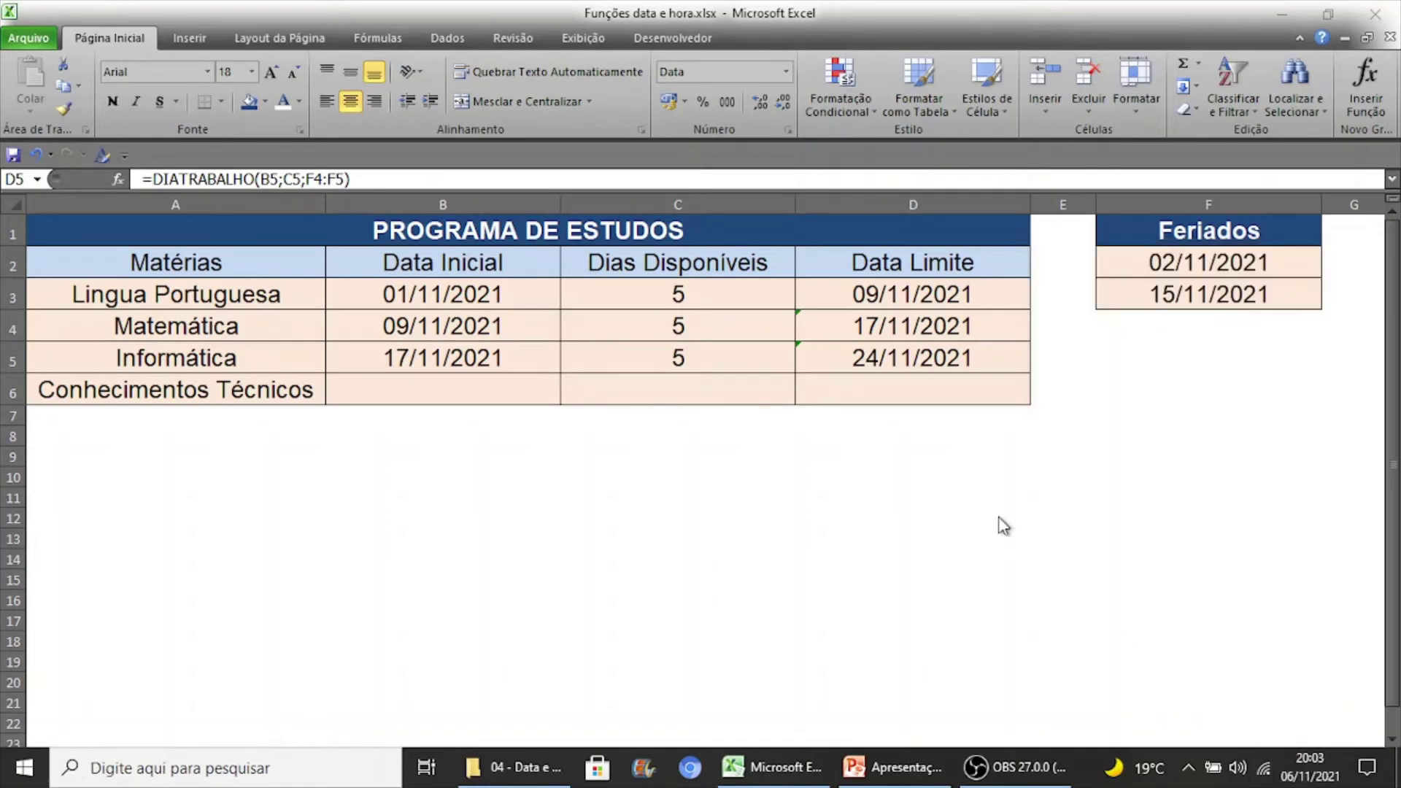
{"action": "left_click", "coordinate": [882, 330]}
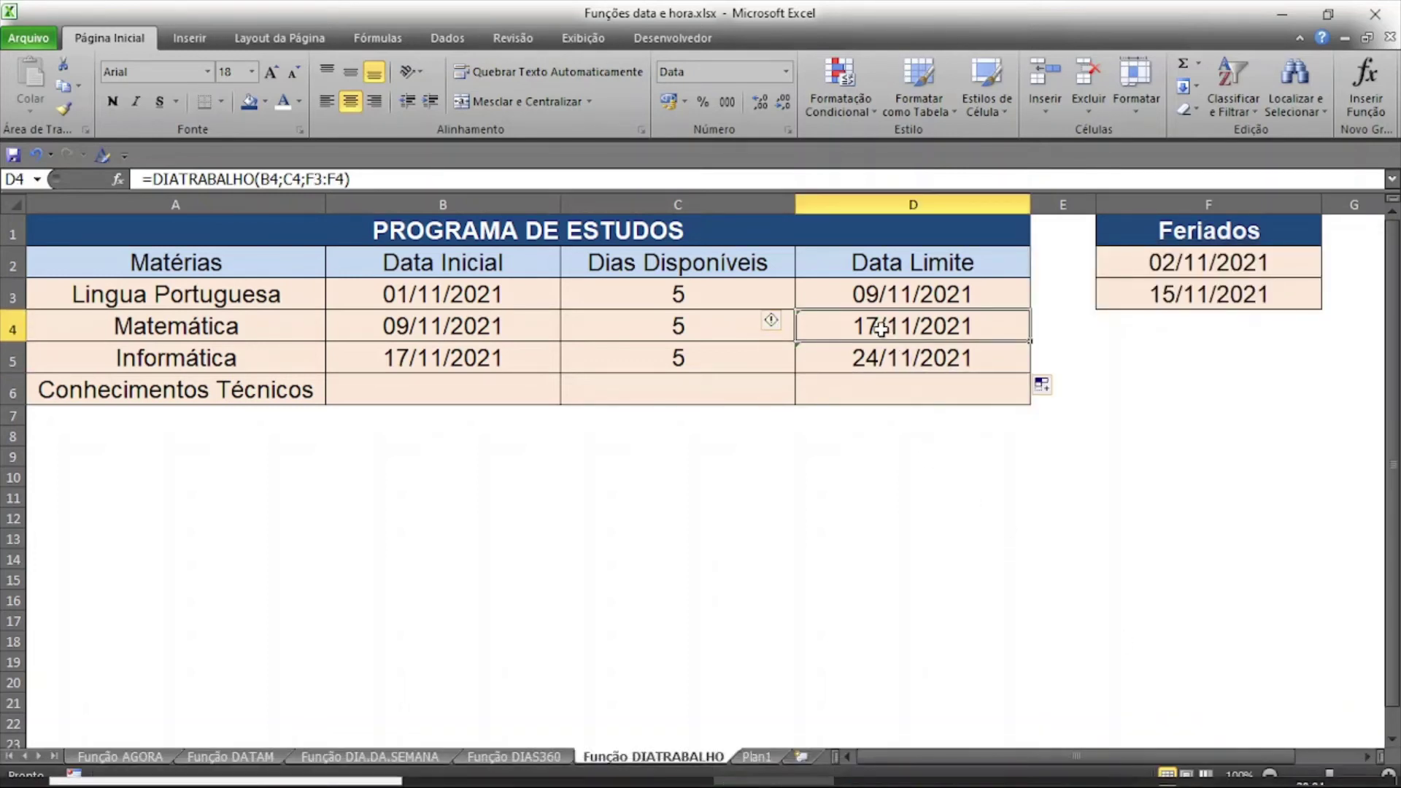
{"action": "left_click", "coordinate": [446, 363]}
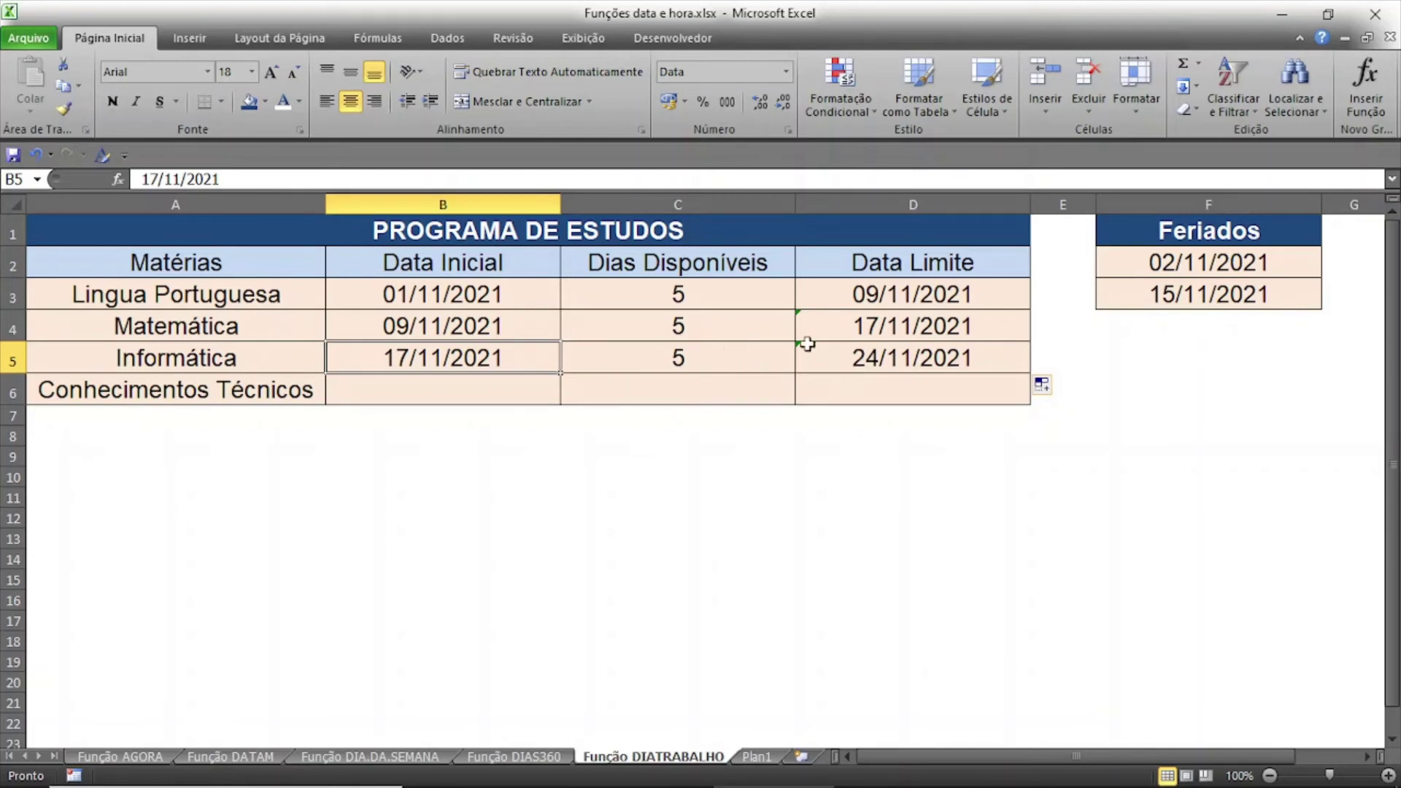
Paste Informática's deadline 24/11/2021 as a value into Conhecimentos Técnicos' start date B6.
{"action": "left_click", "coordinate": [897, 358]}
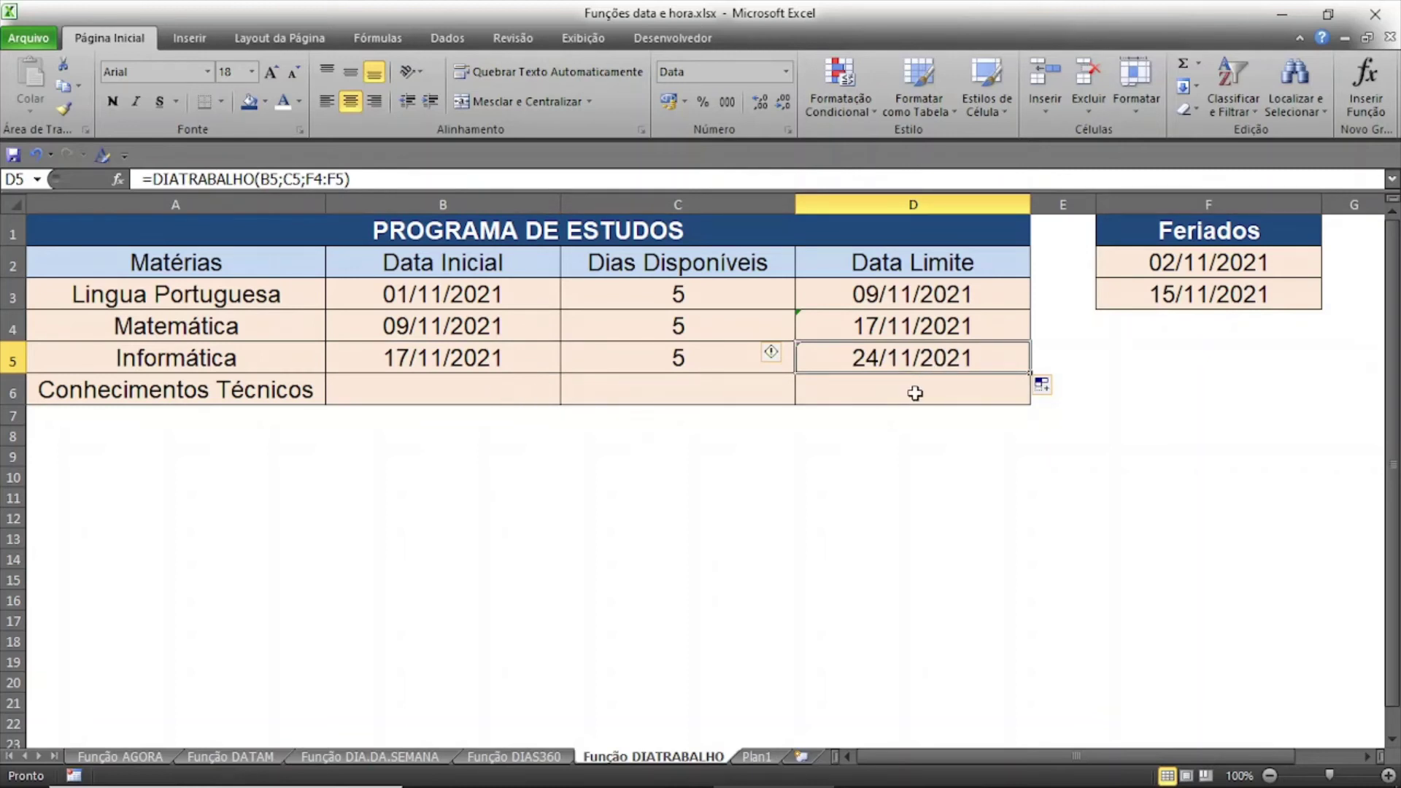
{"action": "key", "text": "ctrl+c"}
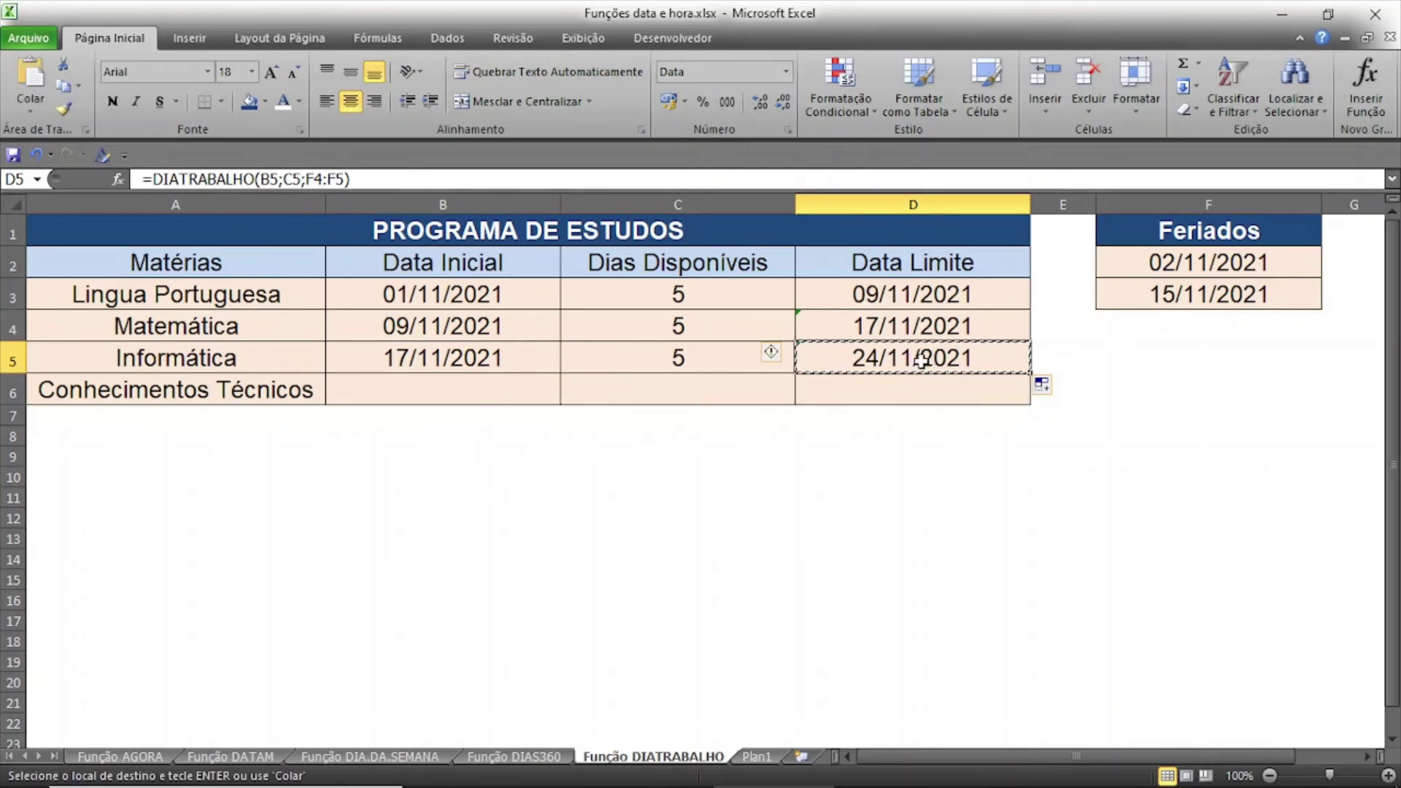
{"action": "left_click", "coordinate": [433, 393]}
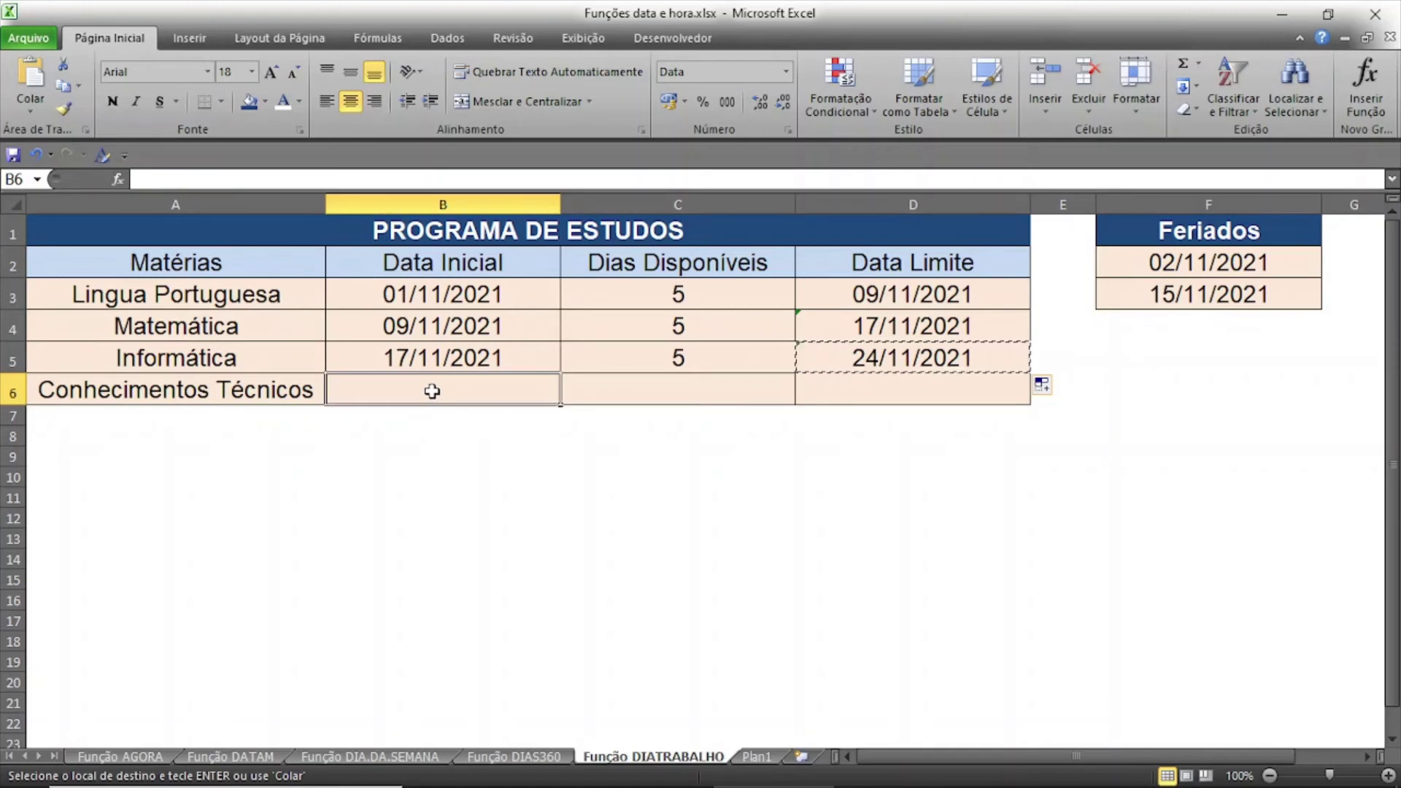
{"action": "left_click", "coordinate": [32, 110]}
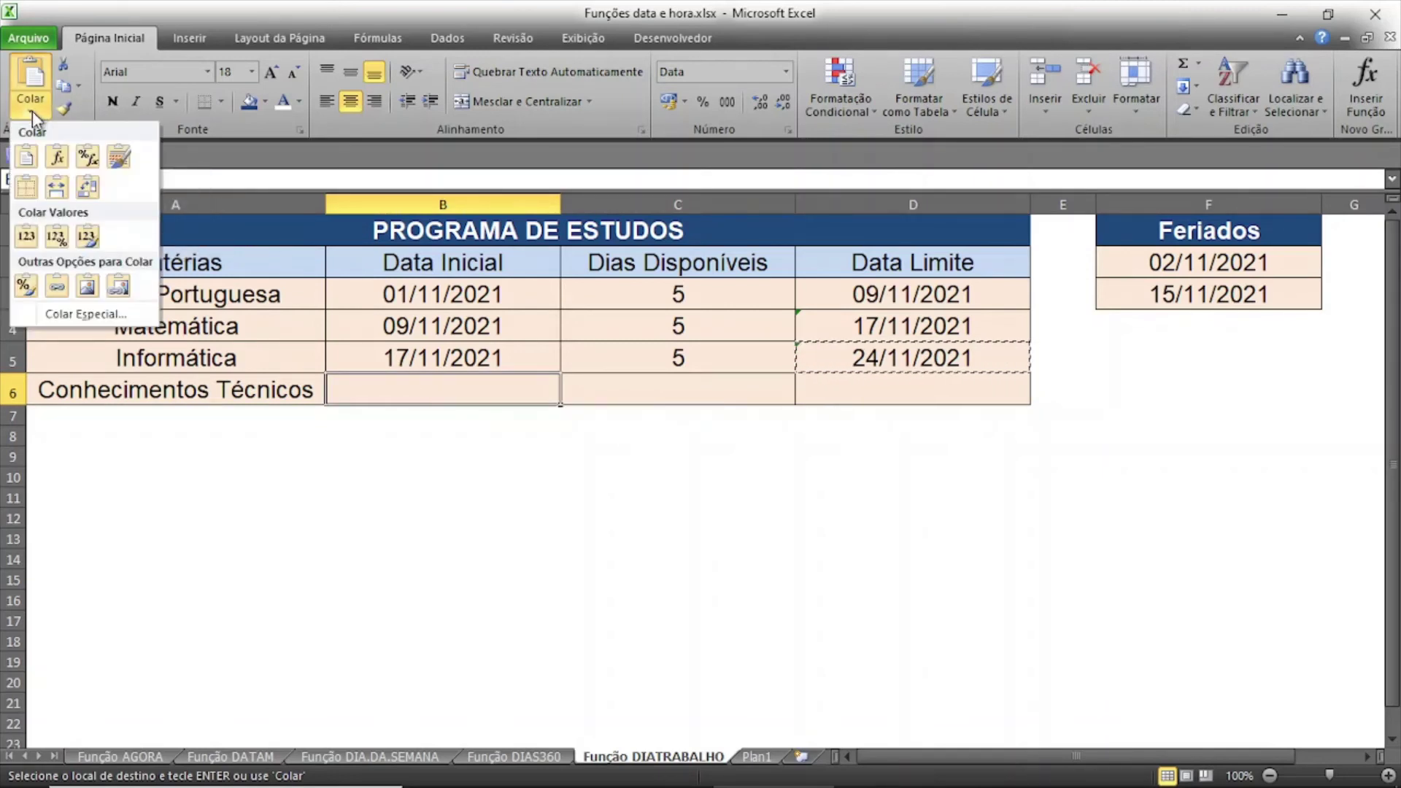
{"action": "left_click", "coordinate": [26, 237]}
{"action": "key", "text": "Escape"}
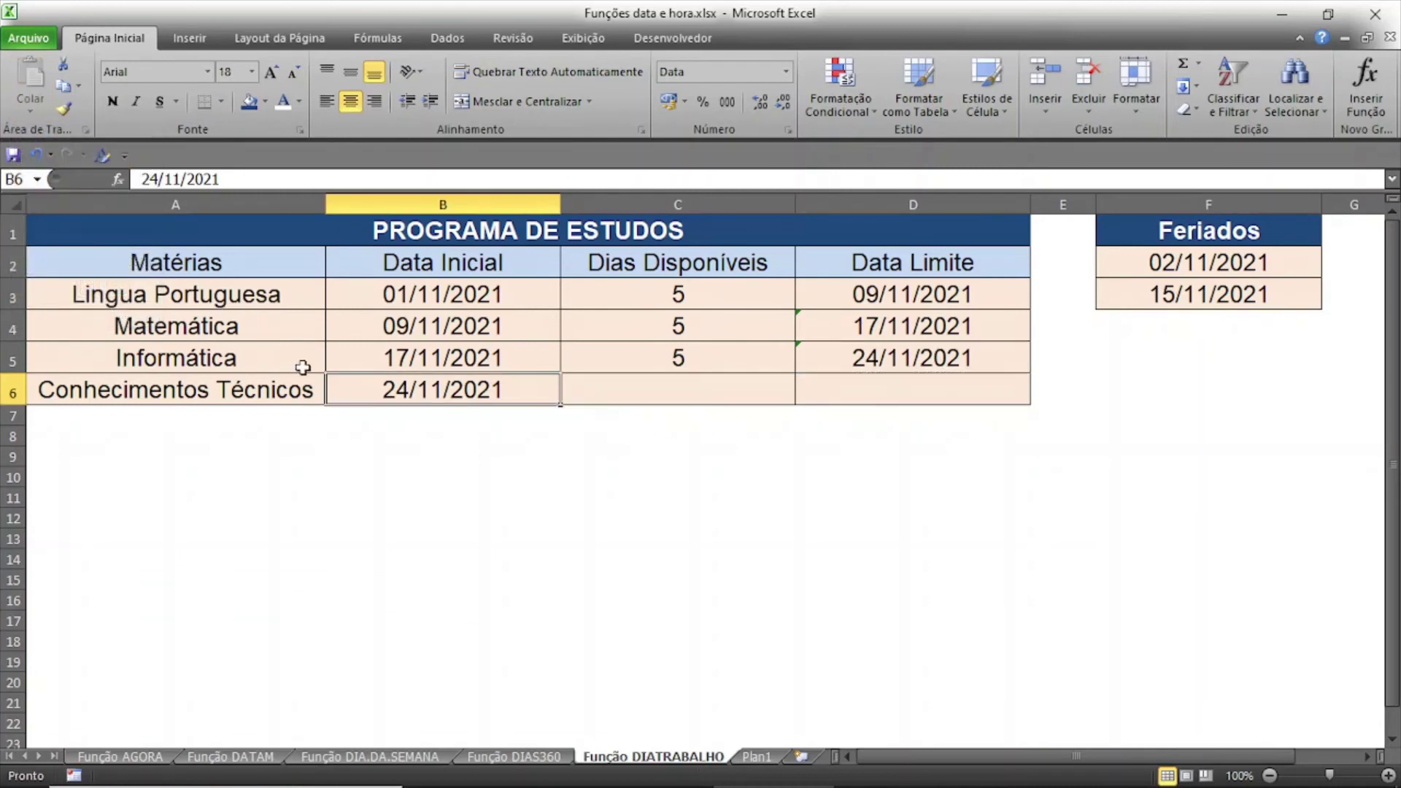
Fill 5 days into C6 and extend the DIATRABALHO formula to D6, giving 01/12/2021.
{"action": "left_click", "coordinate": [697, 365]}
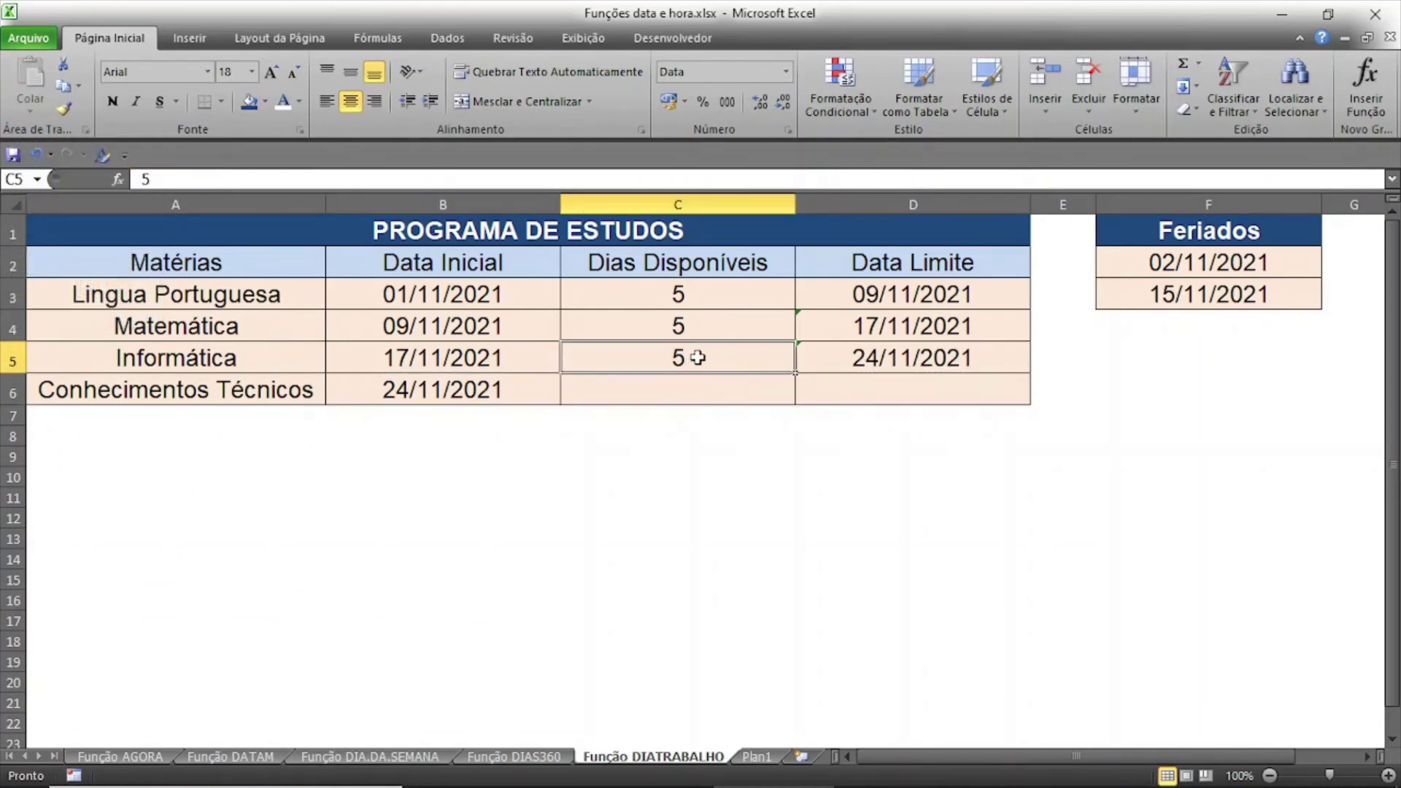
{"action": "left_click_drag", "start_coordinate": [788, 373], "coordinate": [794, 399]}
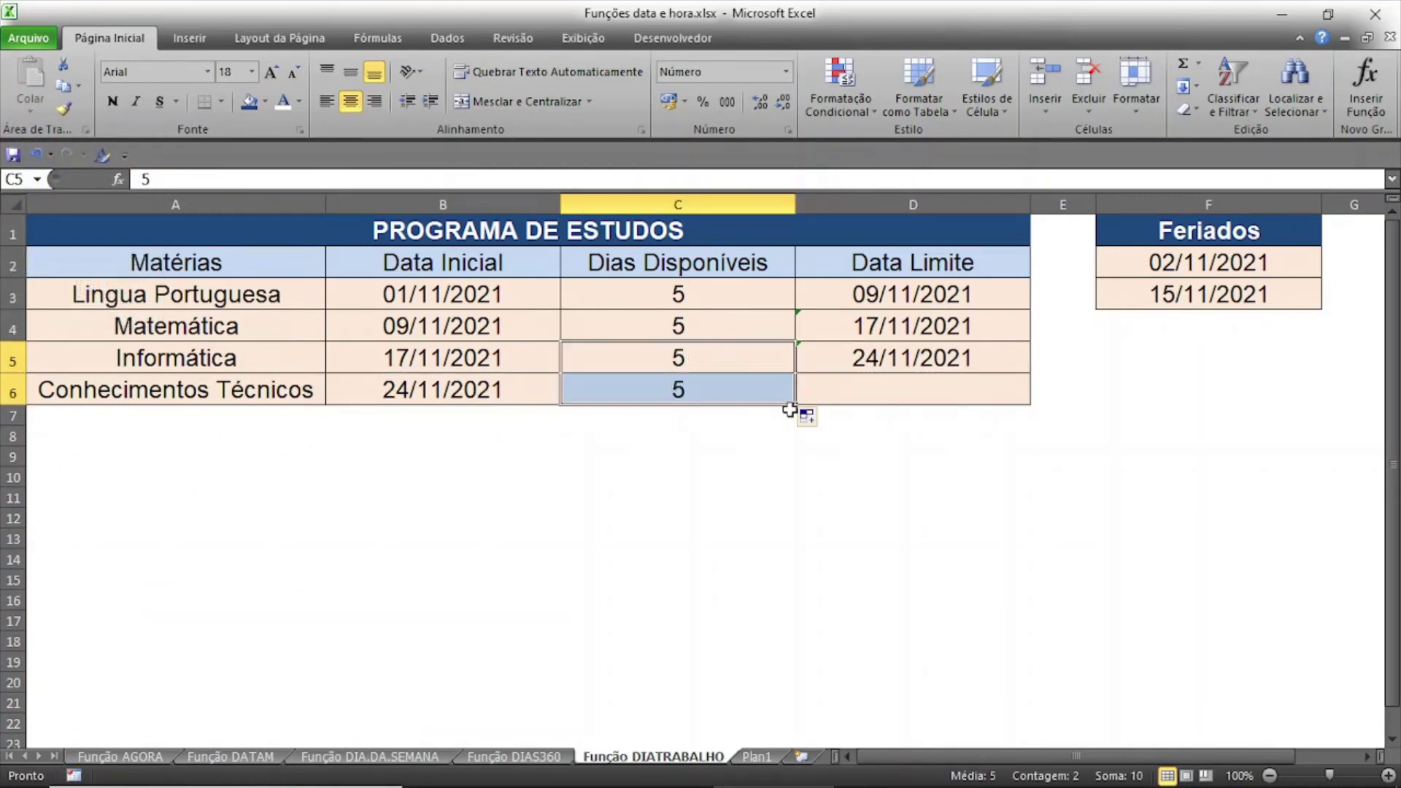
{"action": "left_click", "coordinate": [790, 388]}
{"action": "left_click", "coordinate": [941, 361]}
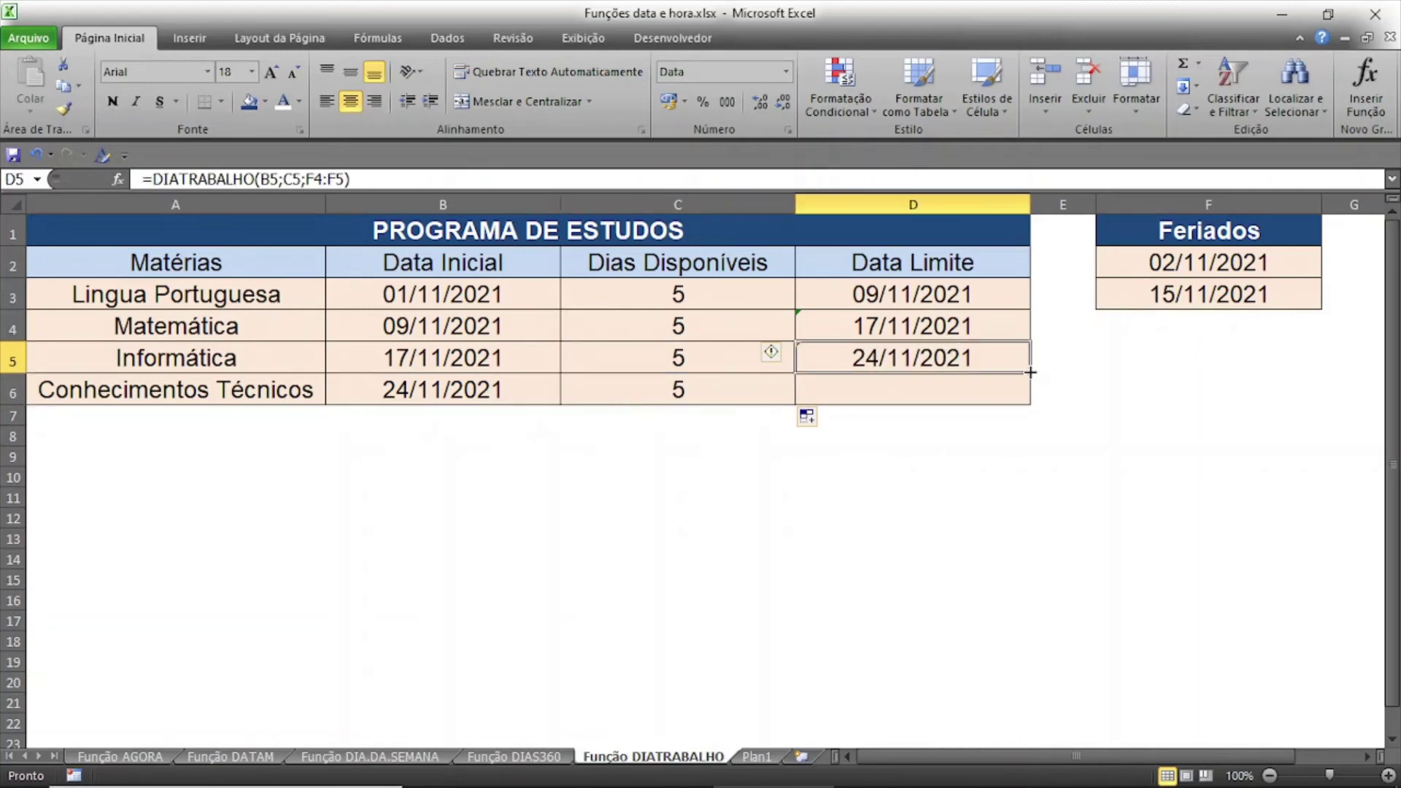
{"action": "left_click_drag", "start_coordinate": [1029, 370], "coordinate": [1027, 400]}
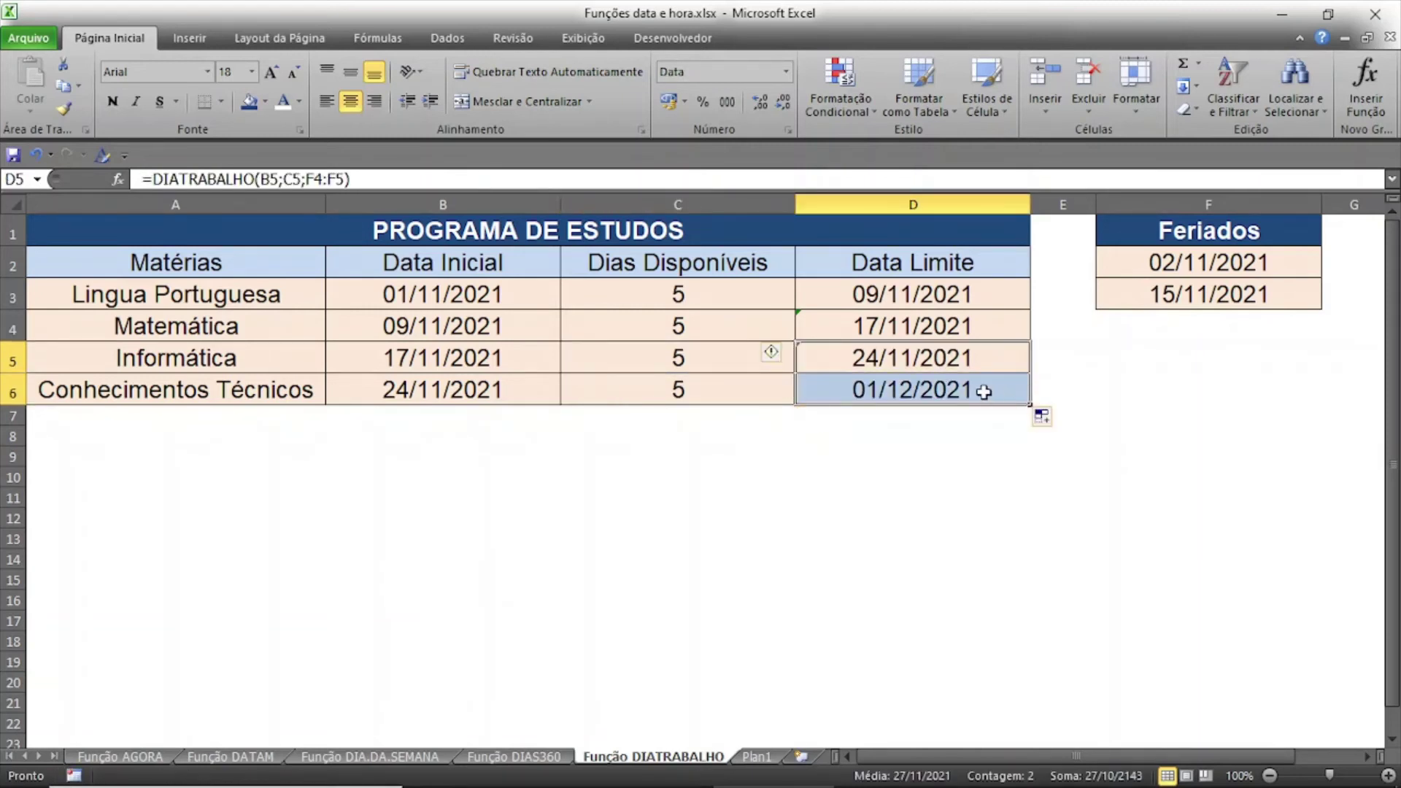
{"action": "left_click", "coordinate": [982, 391]}
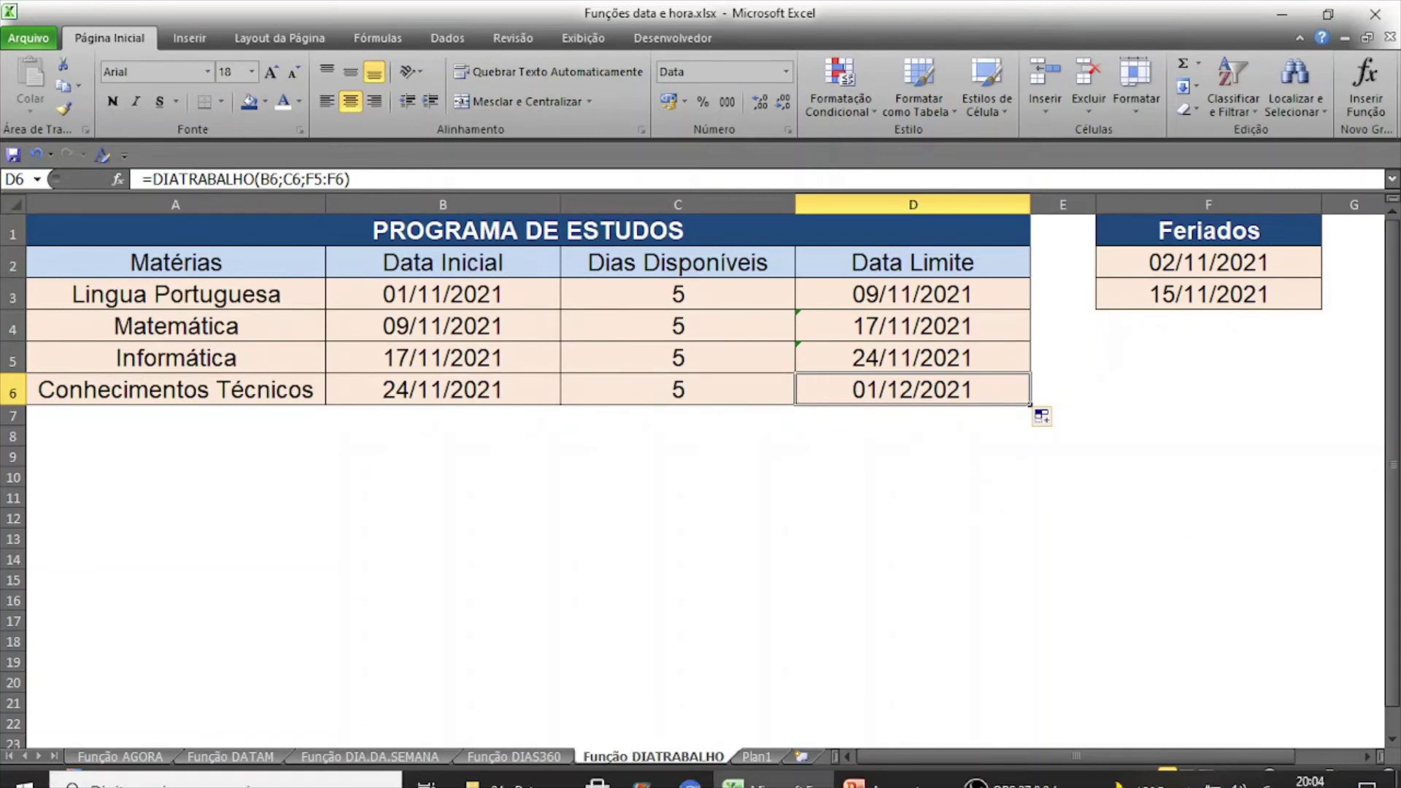
{"action": "left_click", "coordinate": [1312, 764]}
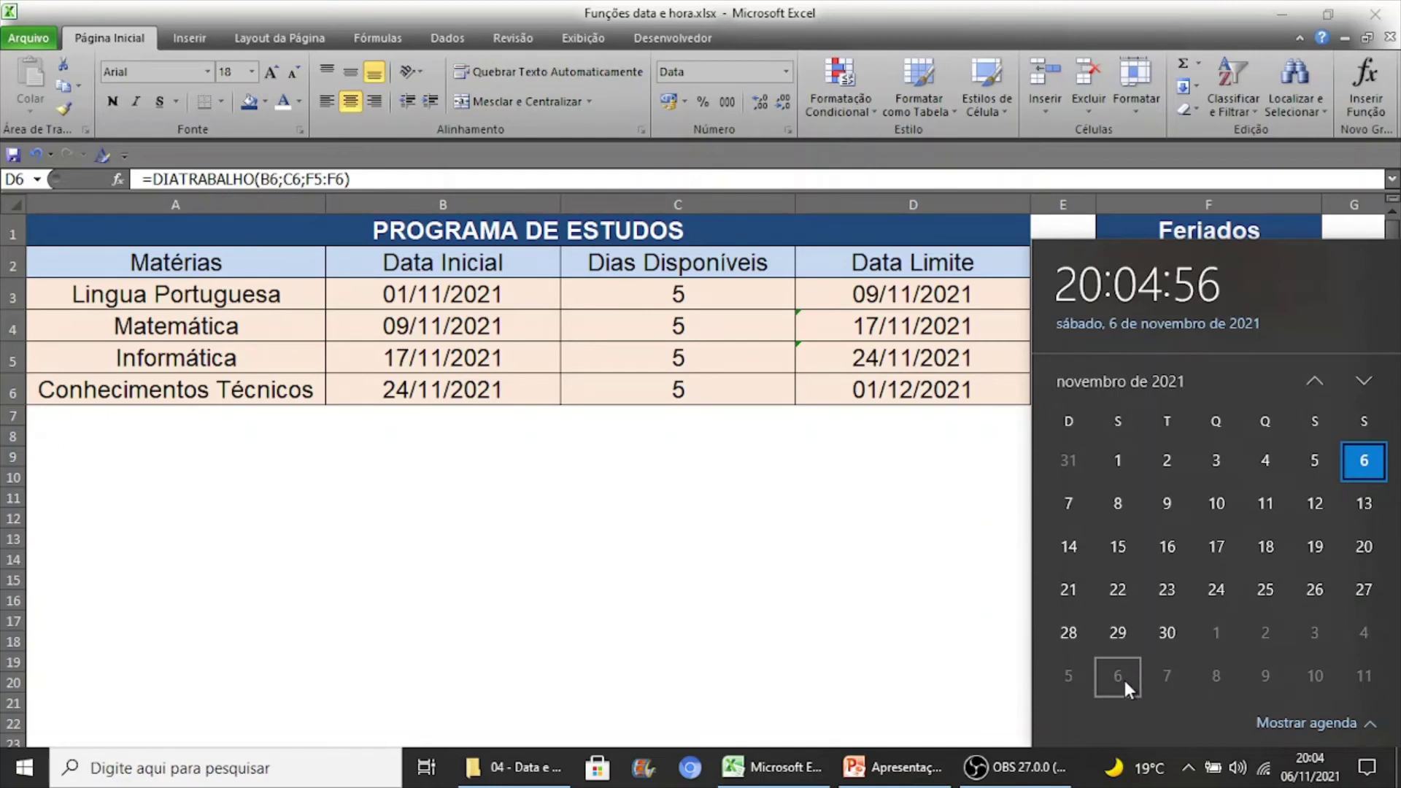
{"action": "left_click", "coordinate": [942, 652]}
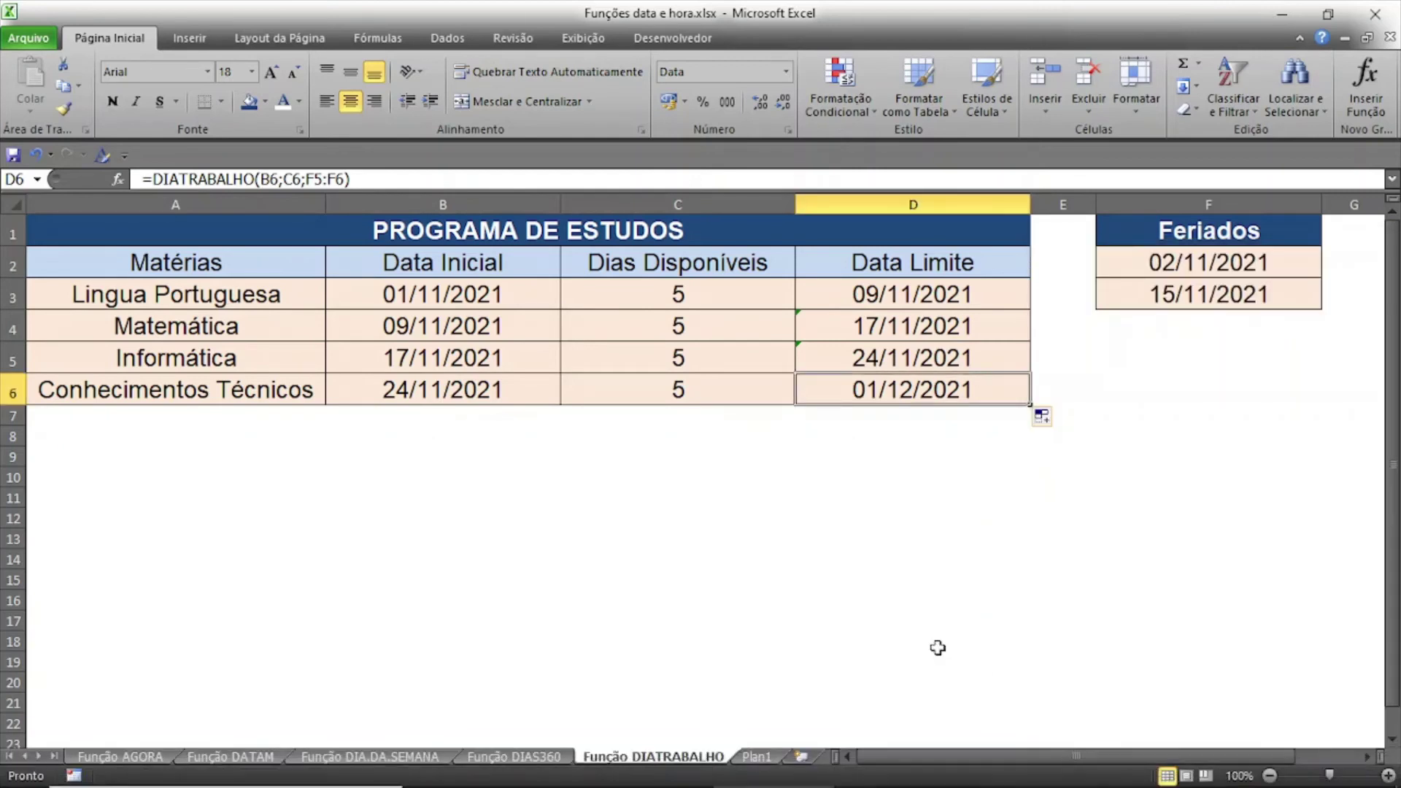
{"action": "left_click", "coordinate": [115, 234]}
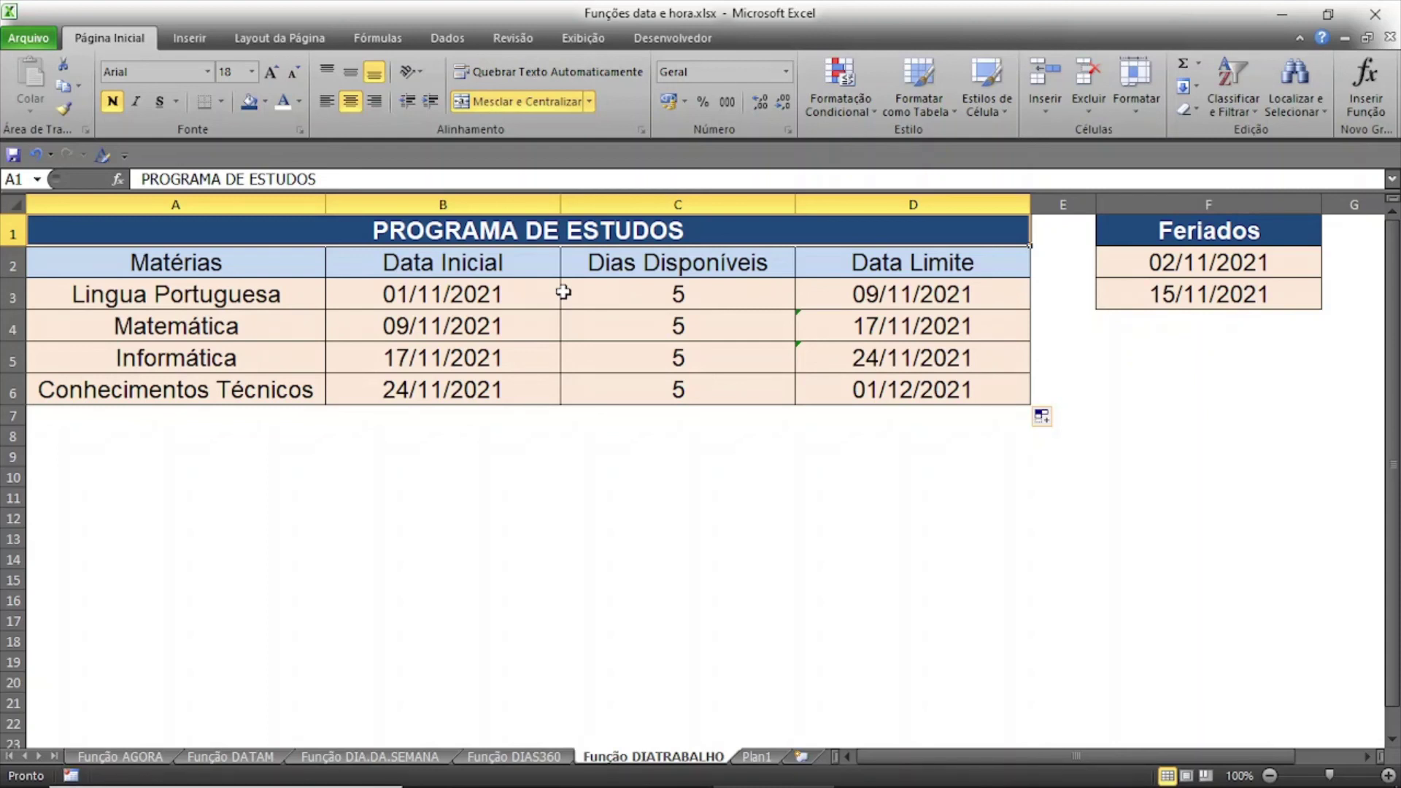
Switch to the Plan1 sheet with the offered services and social-media logos.
{"action": "left_click", "coordinate": [772, 760]}
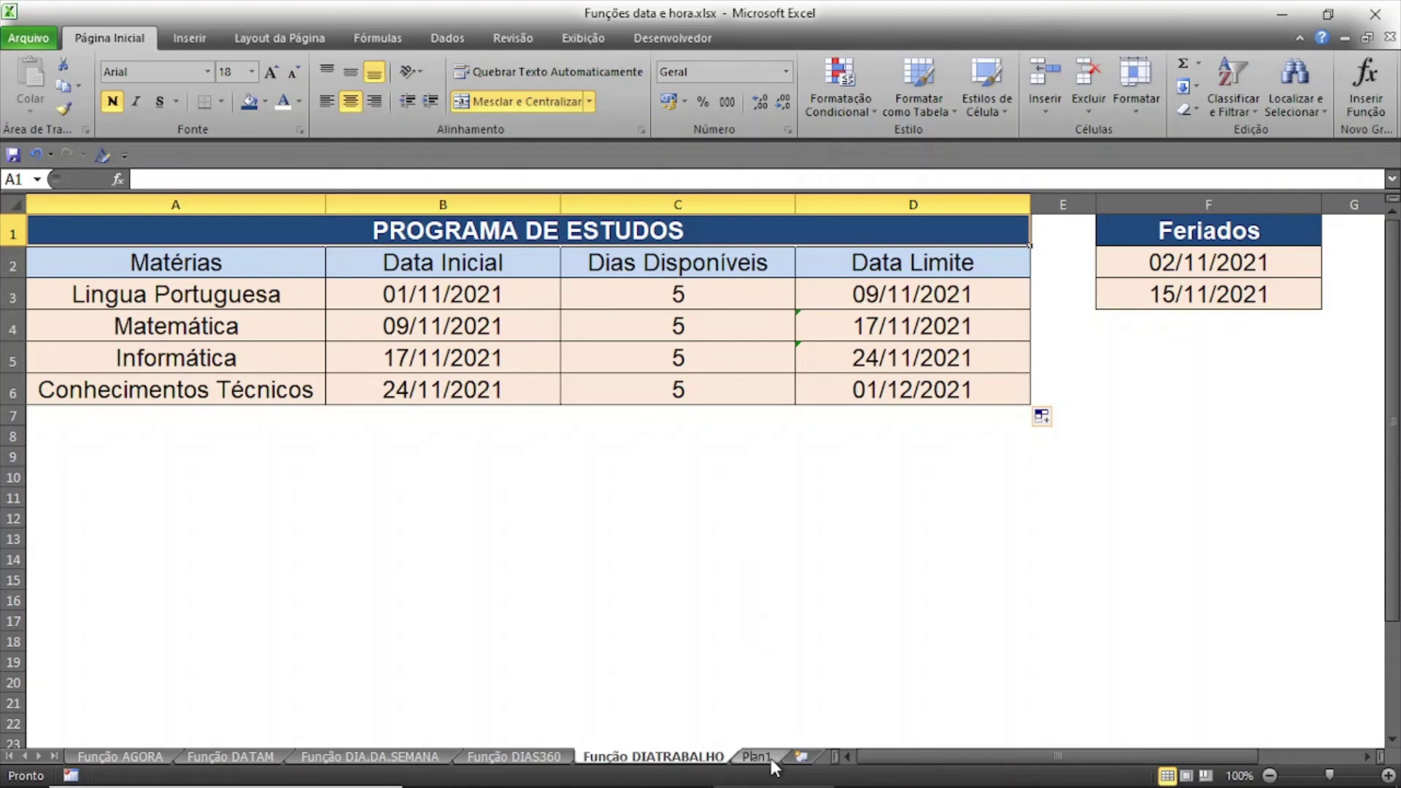